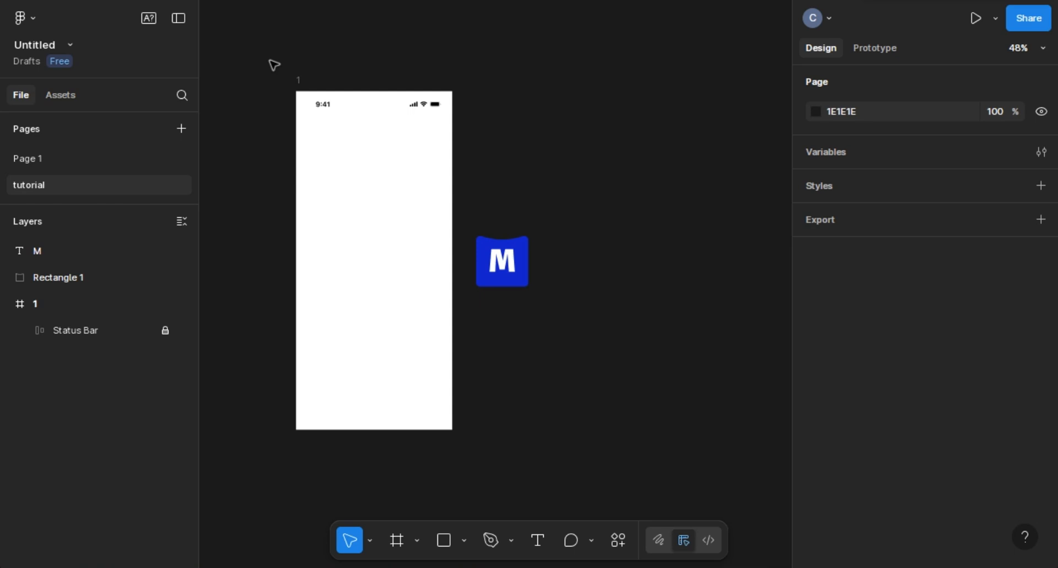
Examine the empty phone frame and the logo's separate M text and blue rectangle layers.
{"action": "left_click_drag", "start_coordinate": [270, 60], "coordinate": [467, 440]}
{"action": "left_click", "coordinate": [601, 286]}
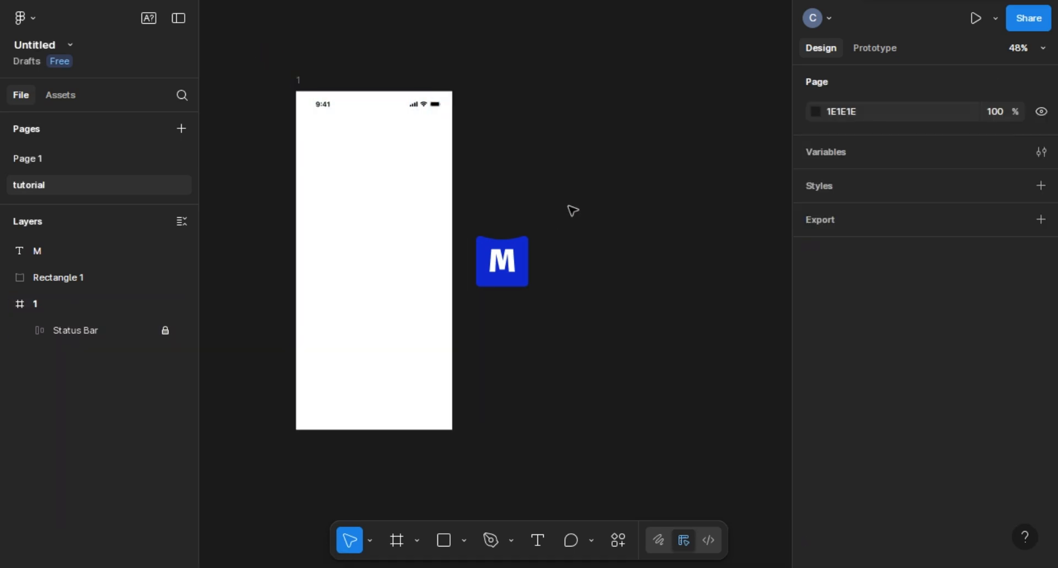
{"action": "left_click_drag", "start_coordinate": [569, 207], "coordinate": [545, 281]}
{"action": "left_click", "coordinate": [536, 259]}
{"action": "left_click", "coordinate": [505, 260]}
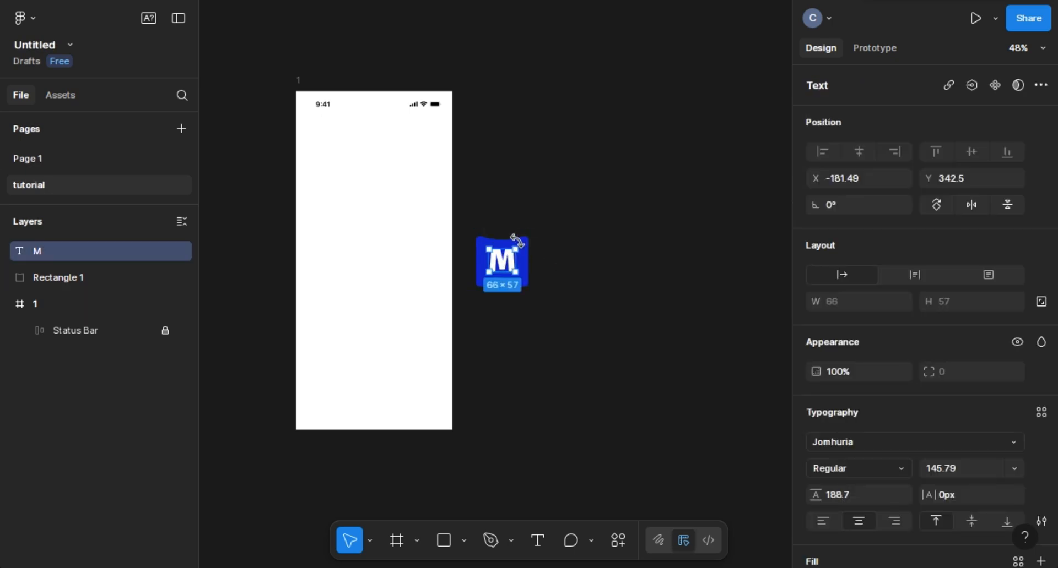
{"action": "left_click", "coordinate": [109, 278]}
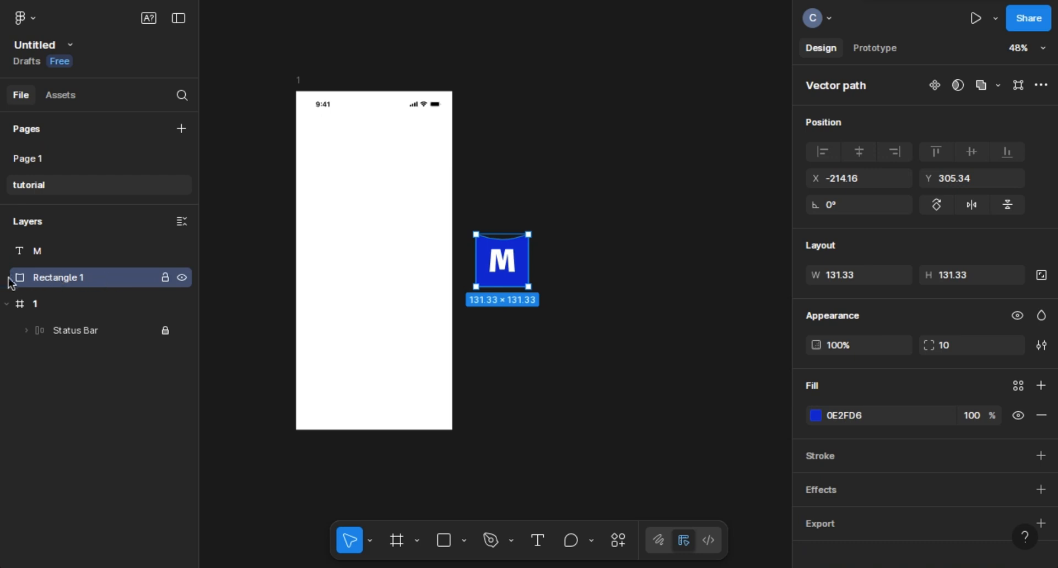
{"action": "left_click_drag", "start_coordinate": [497, 242], "coordinate": [495, 246]}
{"action": "left_click", "coordinate": [484, 169]}
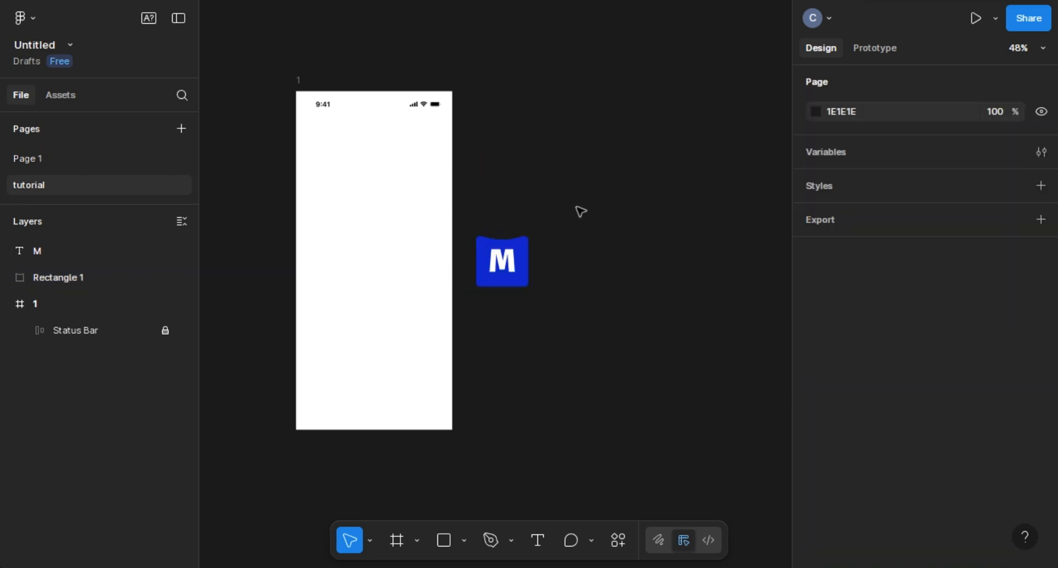
{"action": "left_click_drag", "start_coordinate": [575, 208], "coordinate": [480, 311]}
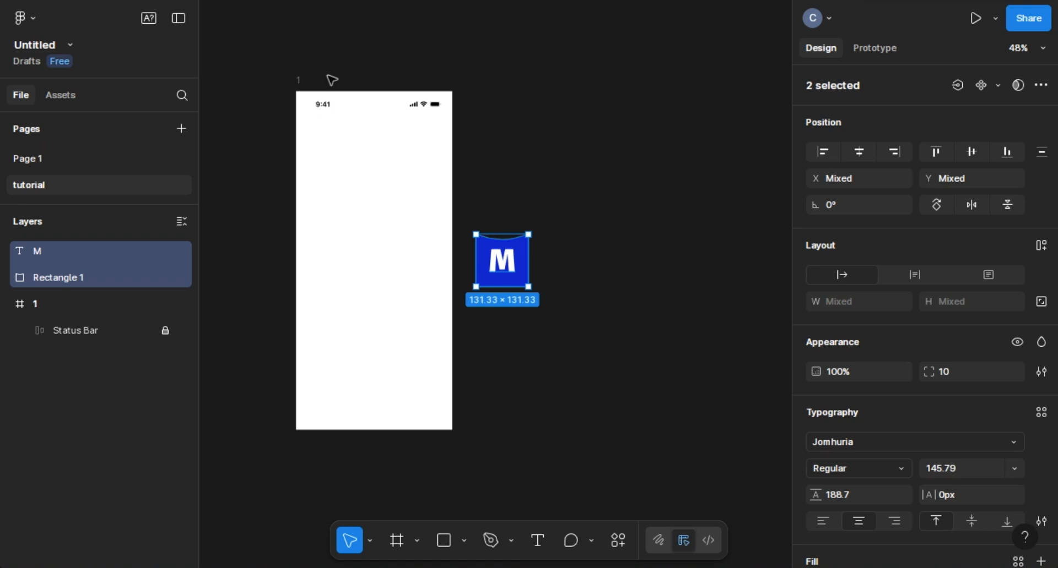
Add an iPhone 14 & 15 Pro frame on the canvas beside the logo, and delete it again.
{"action": "left_click", "coordinate": [298, 81]}
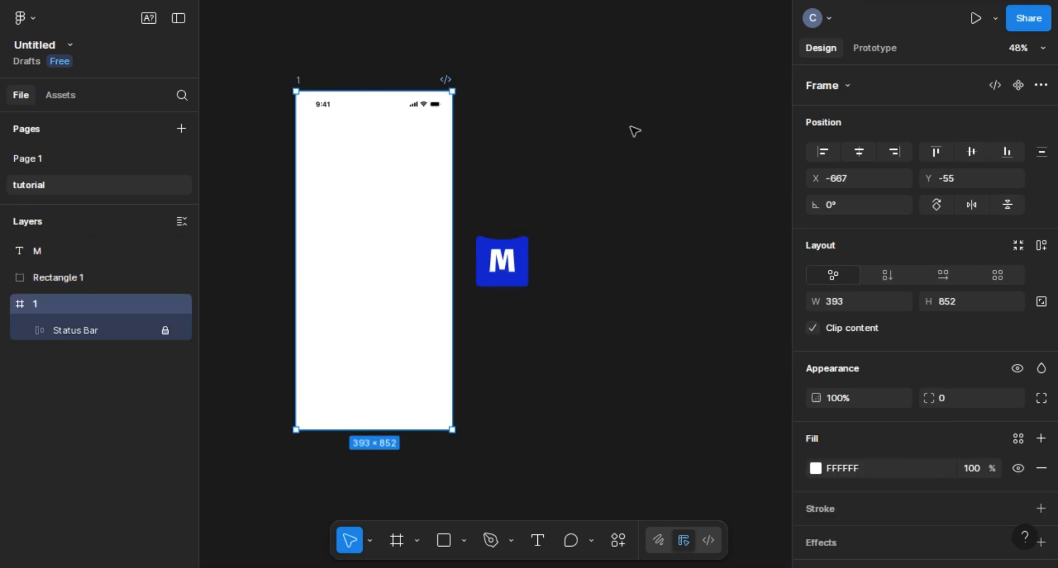
{"action": "key", "text": "f"}
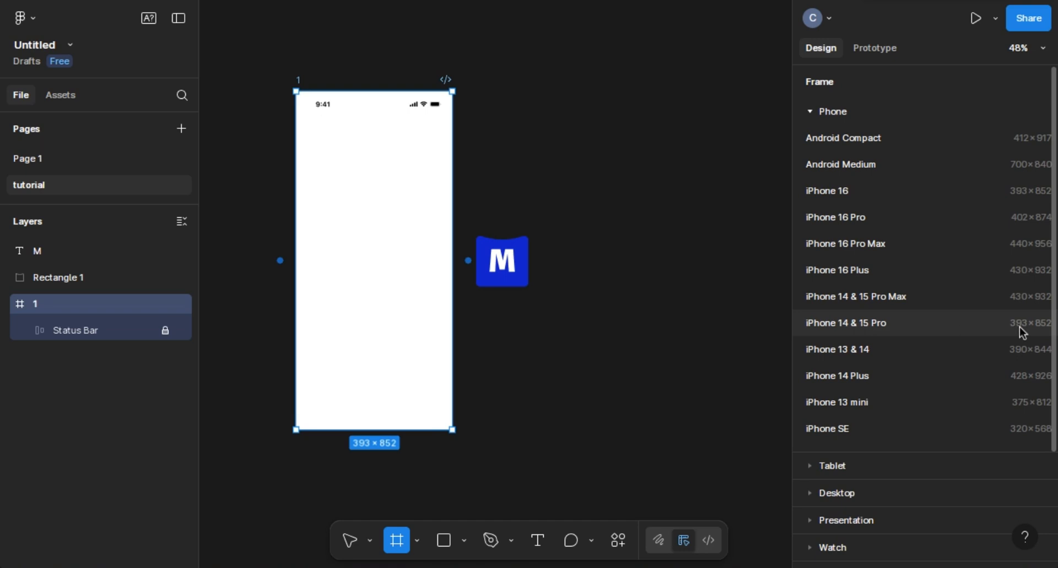
{"action": "left_click", "coordinate": [906, 324]}
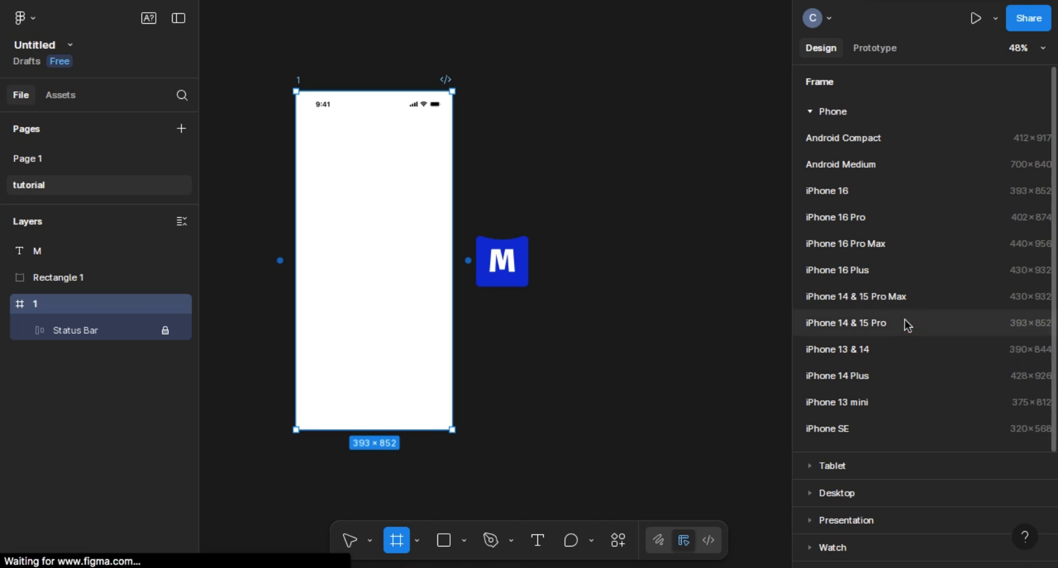
{"action": "left_click_drag", "start_coordinate": [588, 111], "coordinate": [623, 92]}
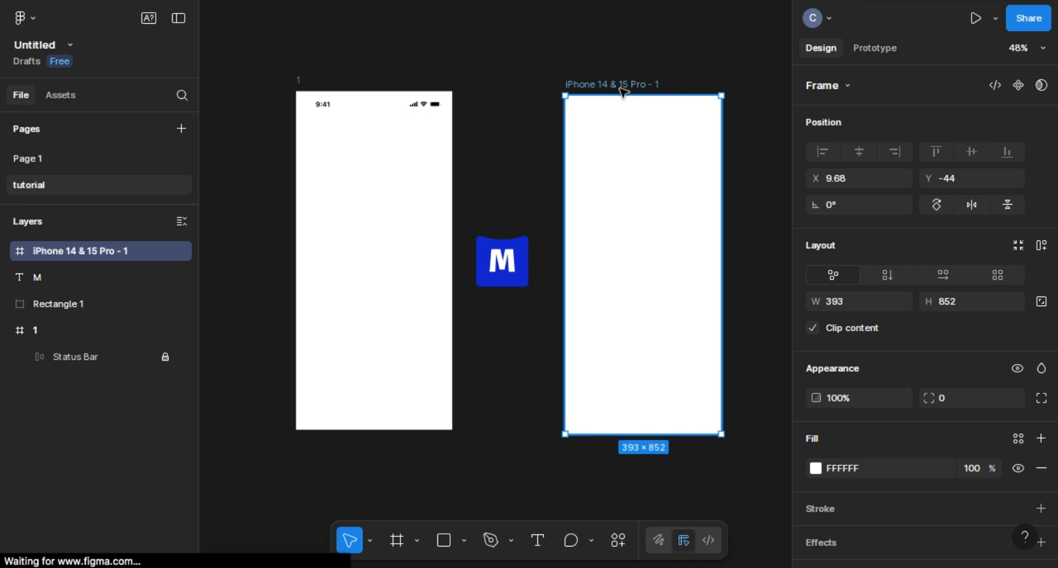
{"action": "key", "text": "Delete"}
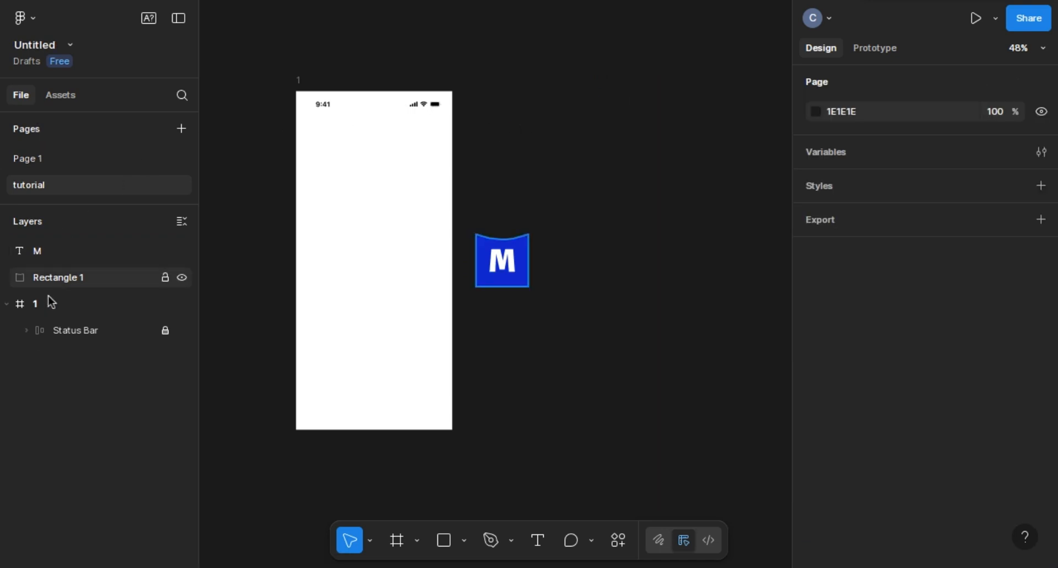
Search the asset libraries for "status", place the iPhone status bar component in frame 1, and delete that copy.
{"action": "left_click", "coordinate": [59, 331]}
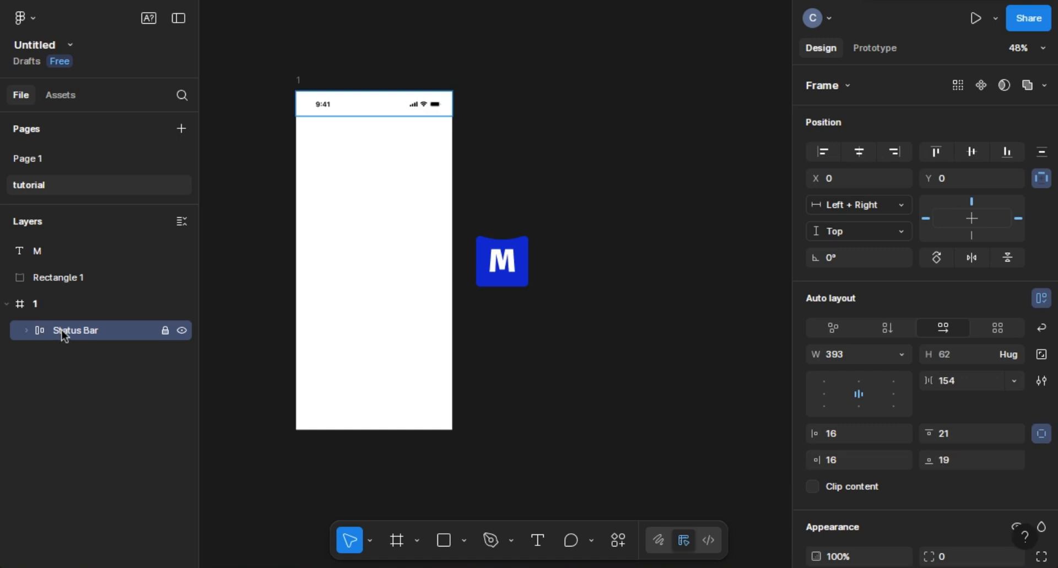
{"action": "left_click", "coordinate": [62, 96]}
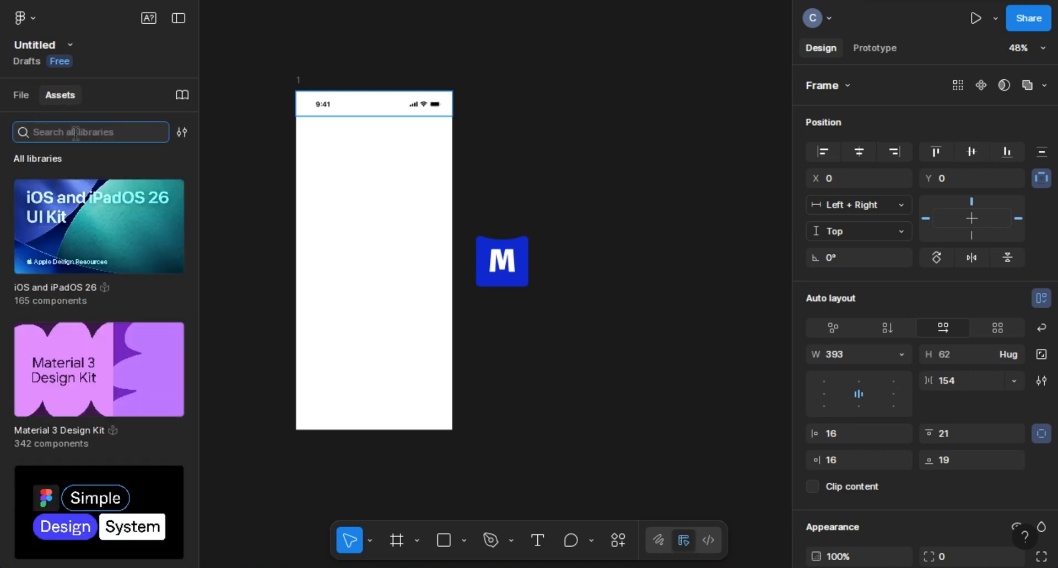
{"action": "type", "text": "status"}
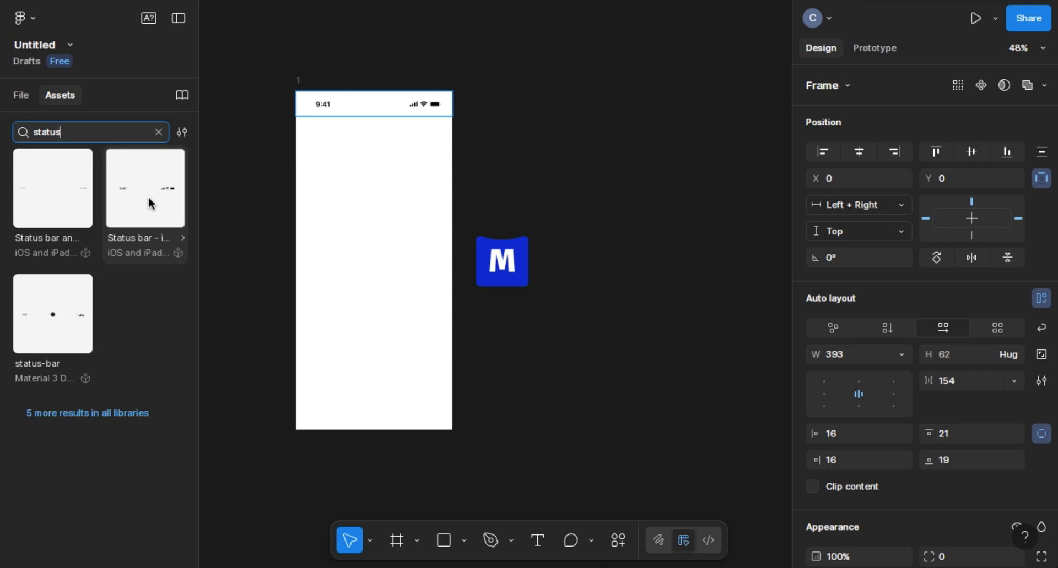
{"action": "left_click_drag", "start_coordinate": [151, 204], "coordinate": [371, 181]}
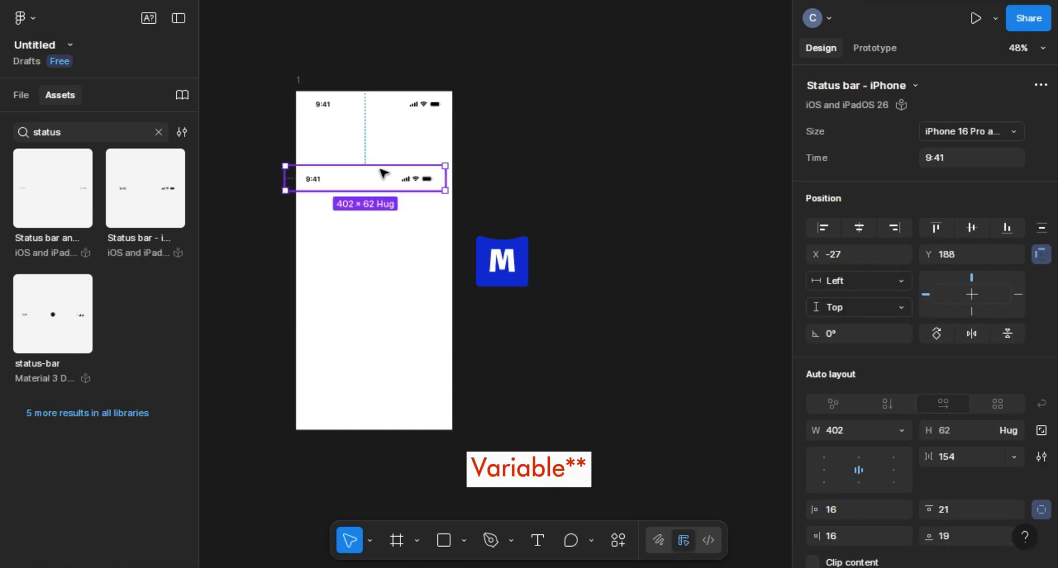
{"action": "key", "text": "Delete"}
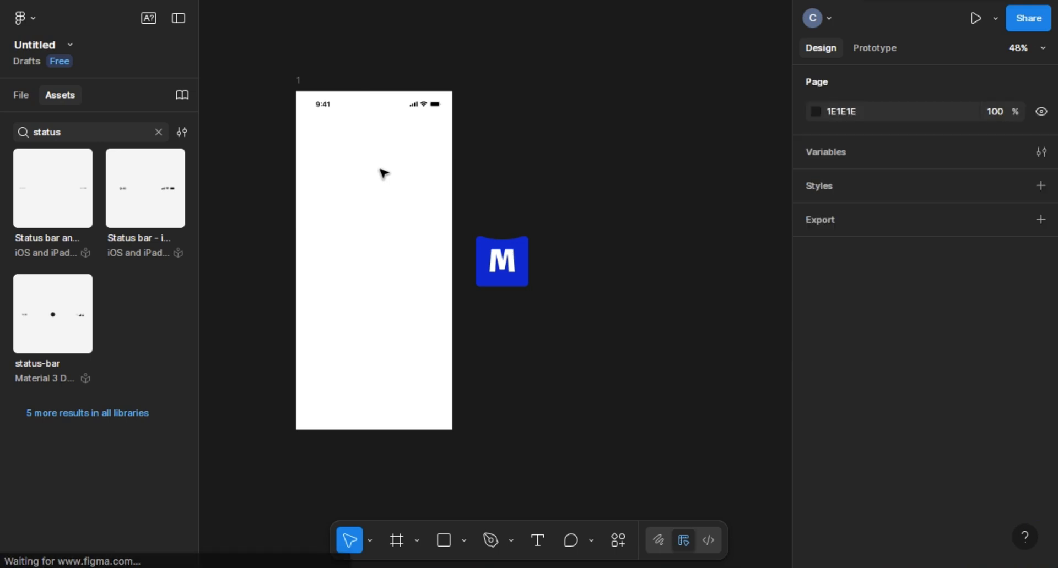
{"action": "left_click", "coordinate": [25, 98]}
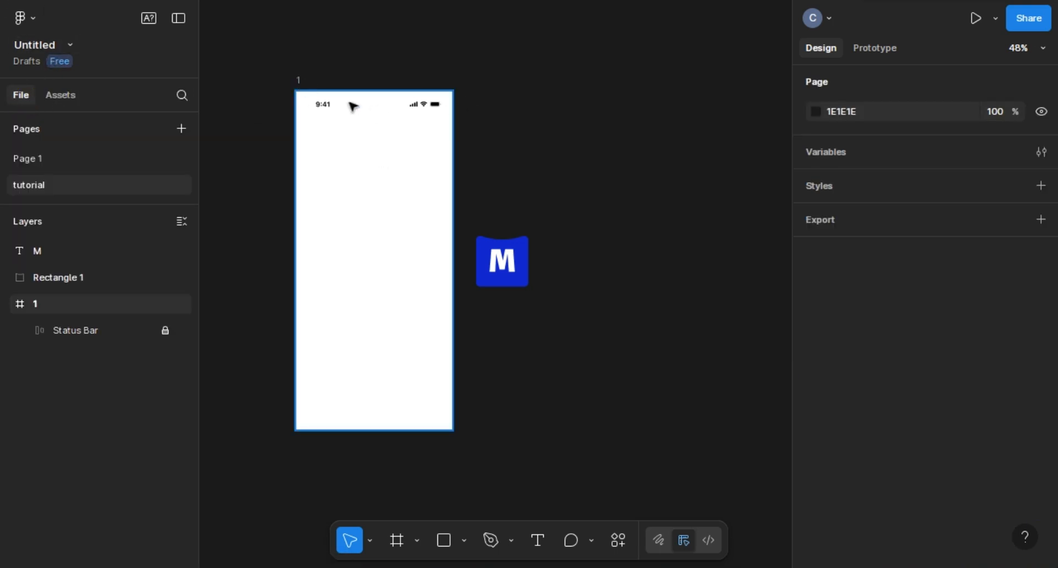
Group the M text and the blue rectangle beside frame 1 into one logo group.
{"action": "left_click", "coordinate": [299, 82]}
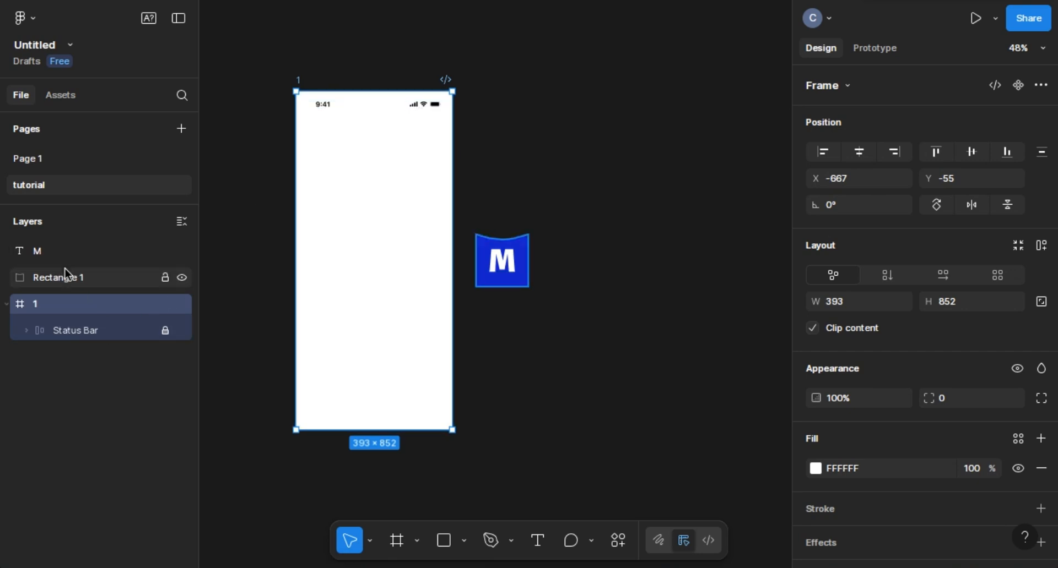
{"action": "left_click", "coordinate": [580, 217]}
{"action": "left_click_drag", "start_coordinate": [578, 216], "coordinate": [473, 309]}
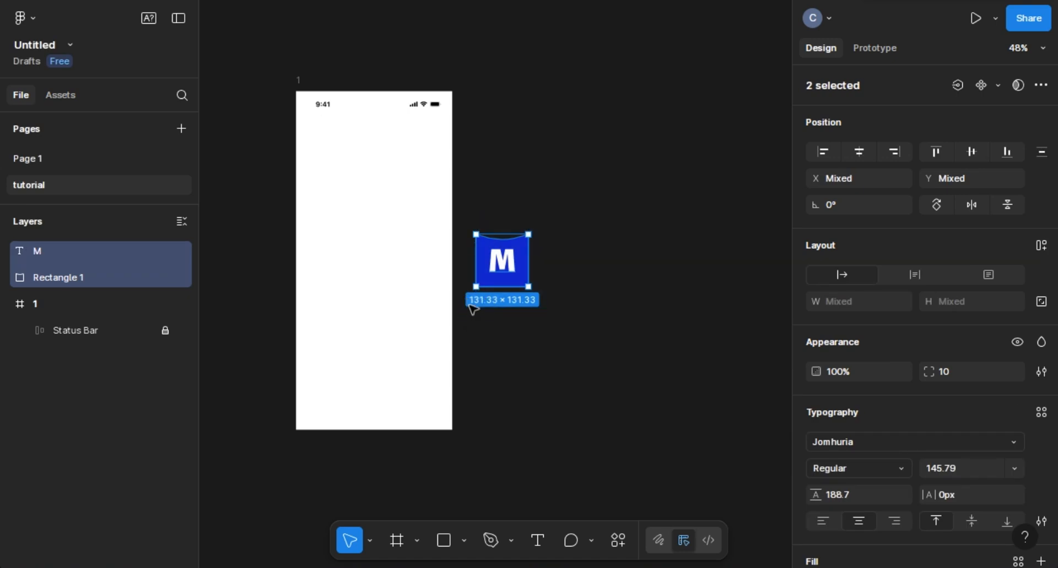
{"action": "key", "text": "ctrl+g"}
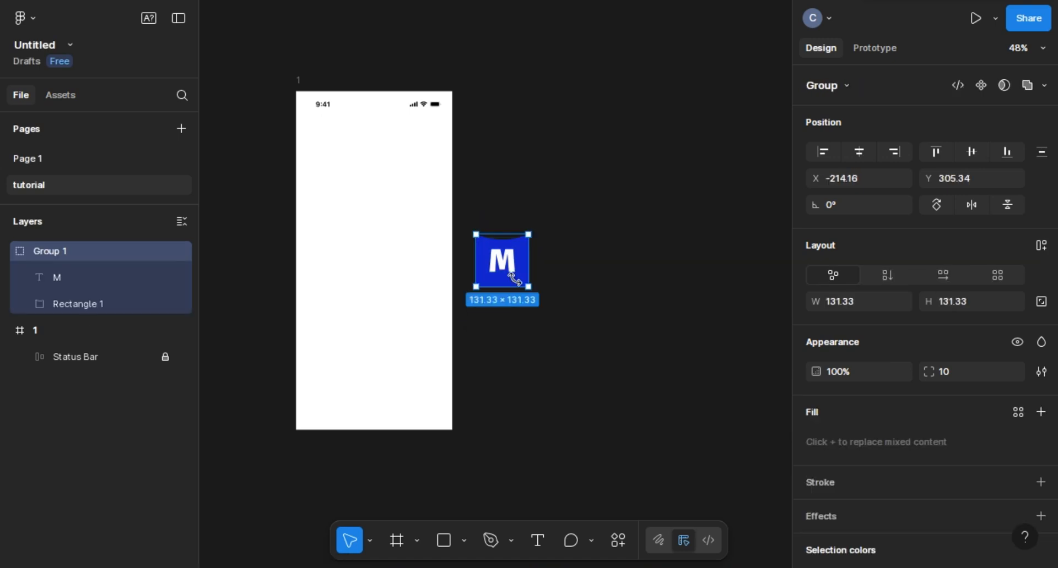
Move the logo group into frame 1 and centre it horizontally and vertically in the frame.
{"action": "left_click_drag", "start_coordinate": [488, 258], "coordinate": [363, 244]}
{"action": "left_click", "coordinate": [860, 152]}
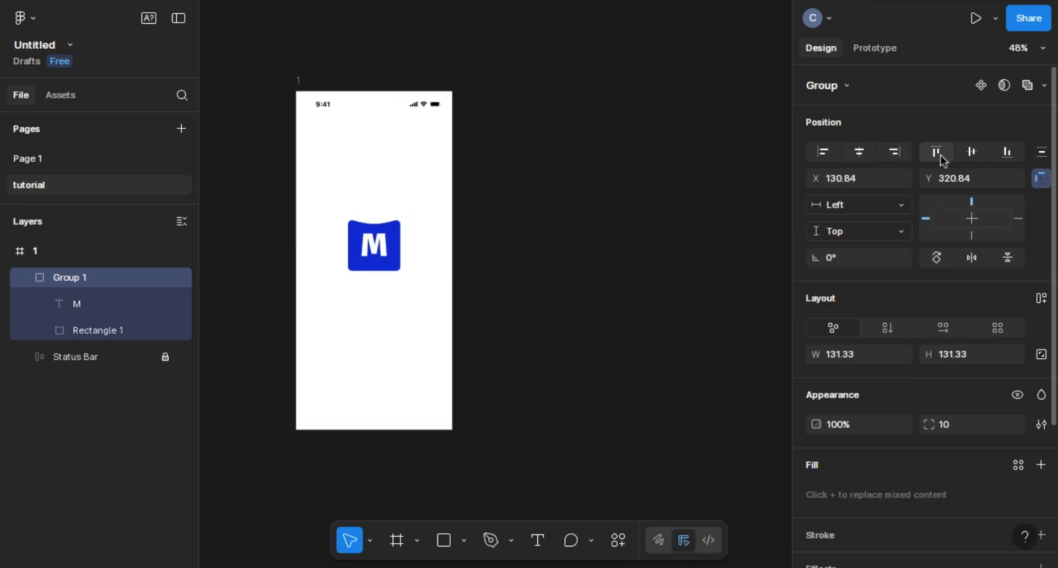
{"action": "left_click", "coordinate": [973, 152]}
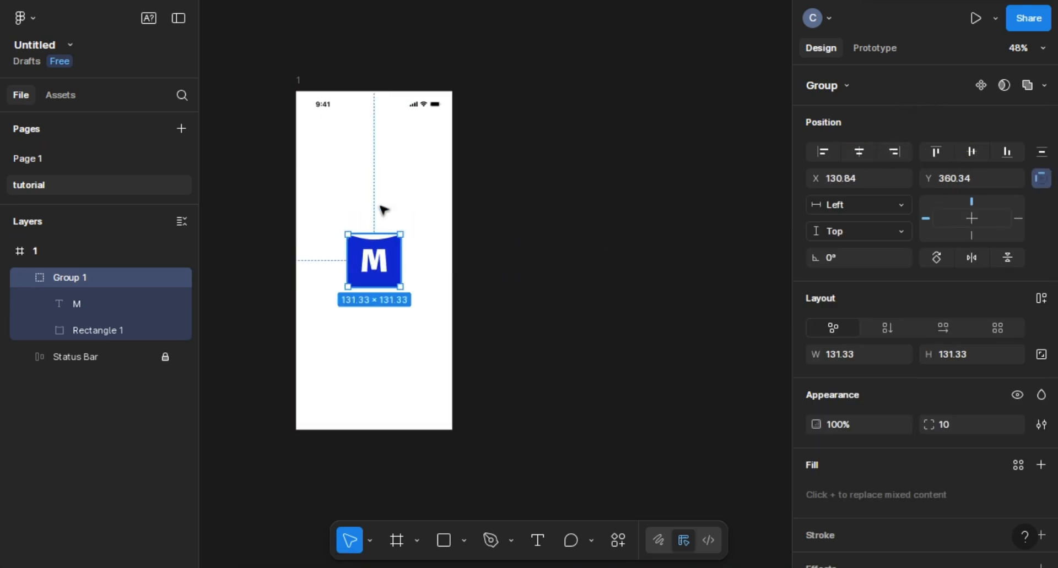
Duplicate frame 1 with its logo and place the copy directly beside it, aligned with the original.
{"action": "left_click", "coordinate": [309, 51]}
{"action": "left_click", "coordinate": [416, 104]}
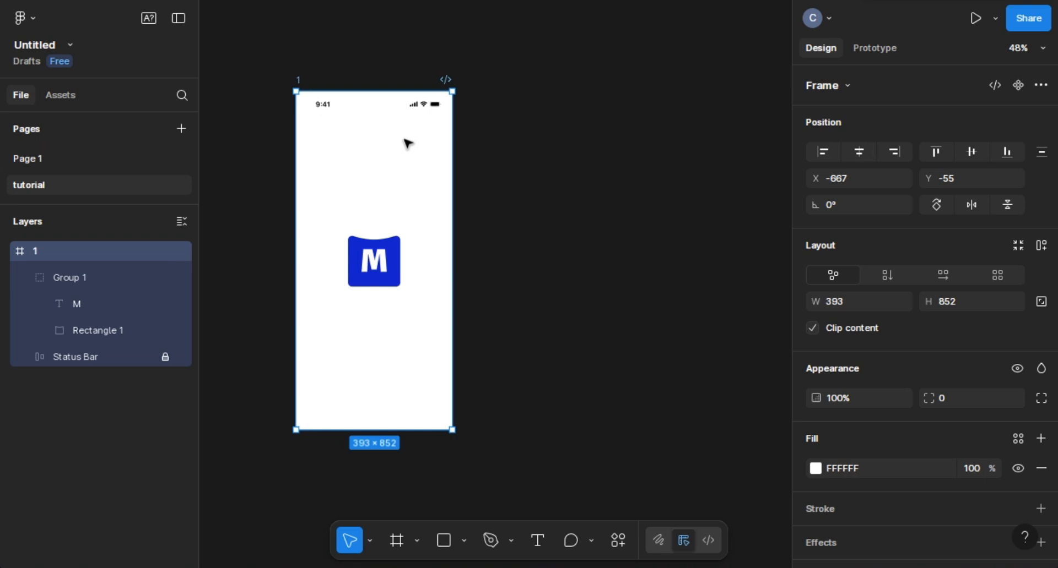
{"action": "left_click_drag", "start_coordinate": [407, 144], "coordinate": [583, 157]}
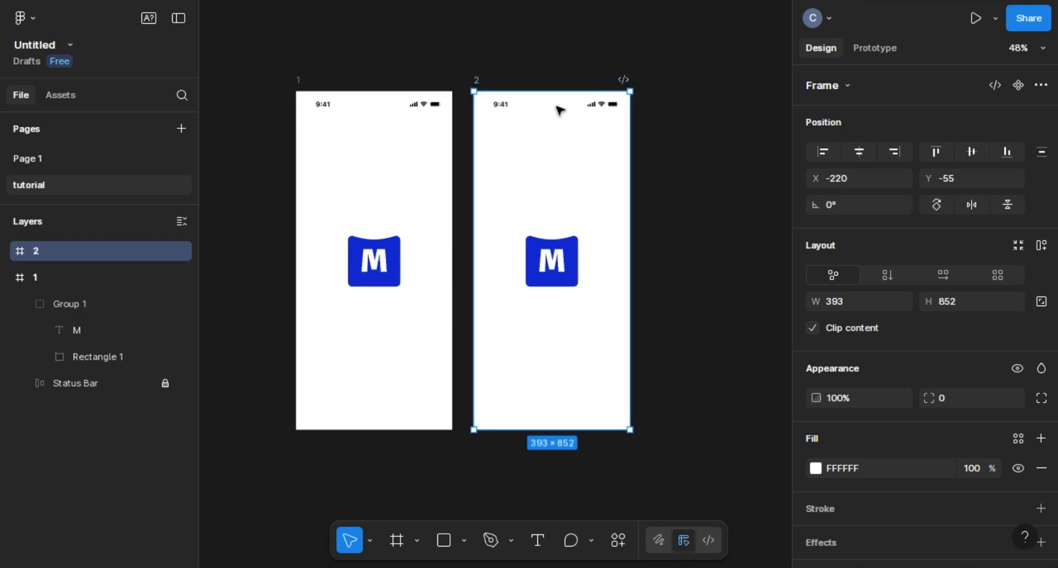
Set the opacity of the logo group in frame 1 to 0%.
{"action": "left_click", "coordinate": [399, 254]}
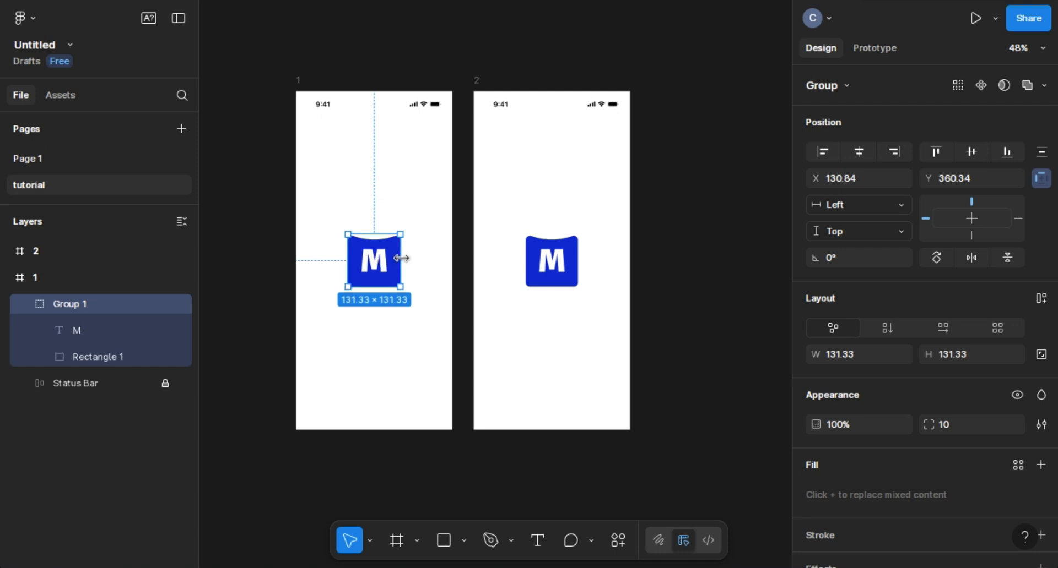
{"action": "key", "text": "0"}
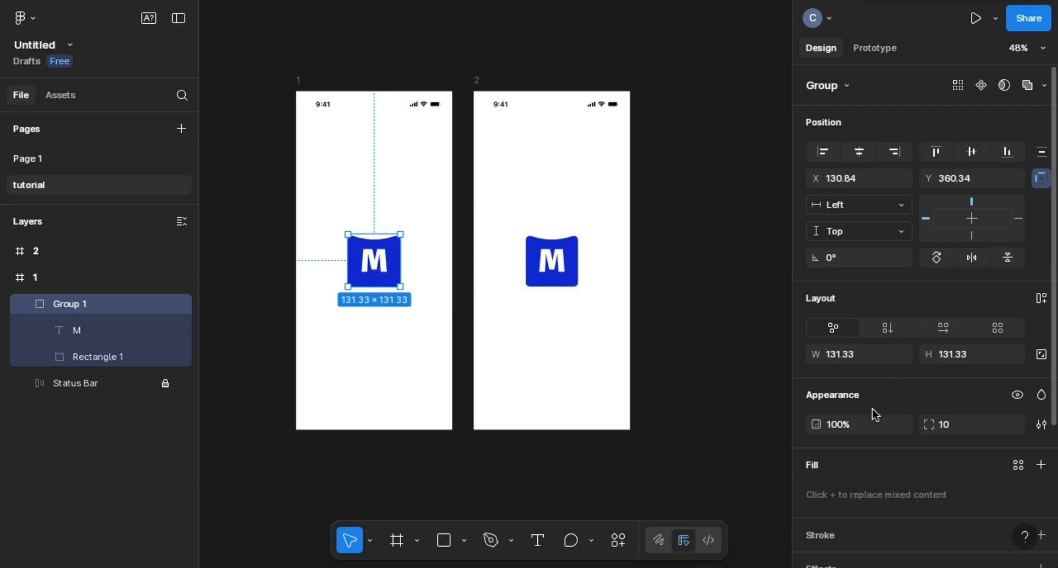
{"action": "left_click", "coordinate": [871, 429]}
{"action": "type", "text": "0"}
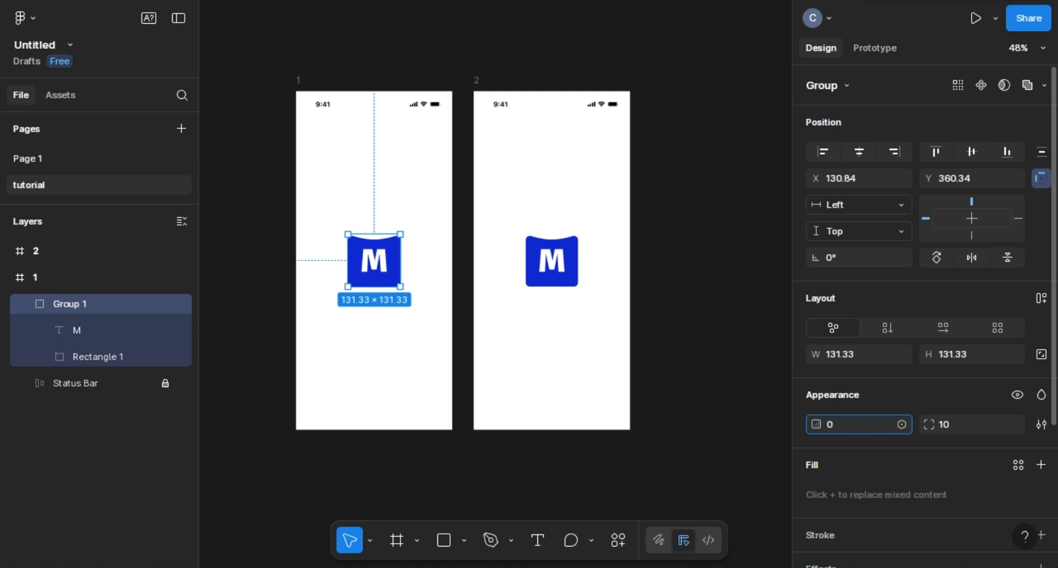
{"action": "key", "text": "Return"}
Ungroup the logo groups in frames 1 and 2 into separate M text and rectangle layers.
{"action": "right_click", "coordinate": [84, 303]}
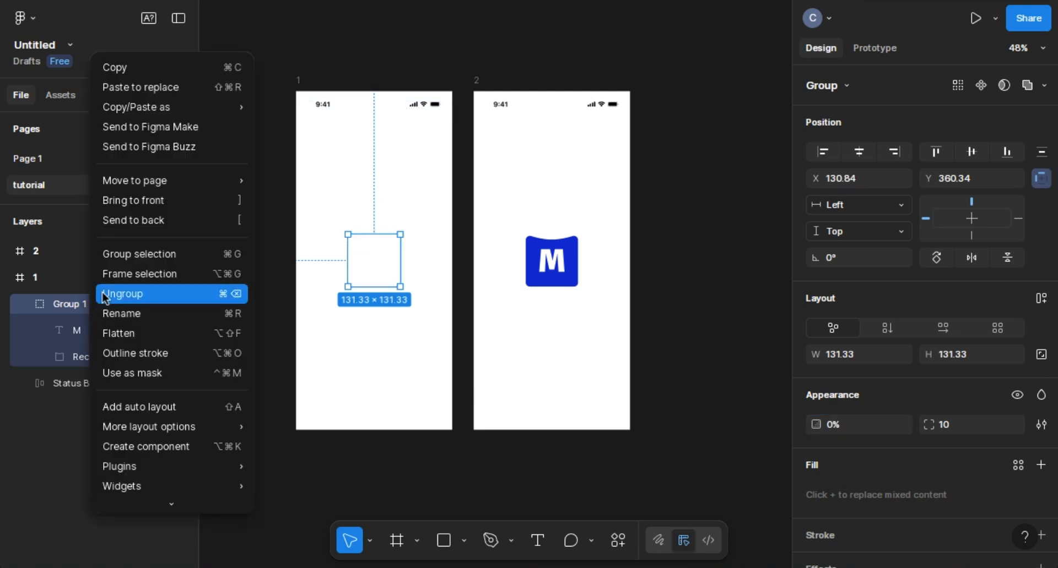
{"action": "left_click", "coordinate": [105, 294]}
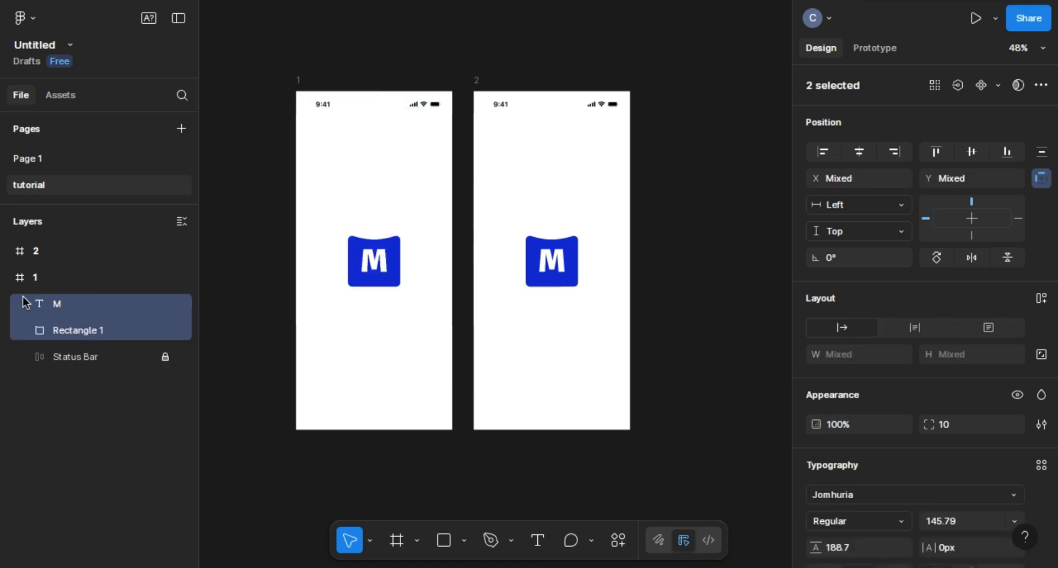
{"action": "left_click", "coordinate": [16, 252]}
{"action": "right_click", "coordinate": [55, 282]}
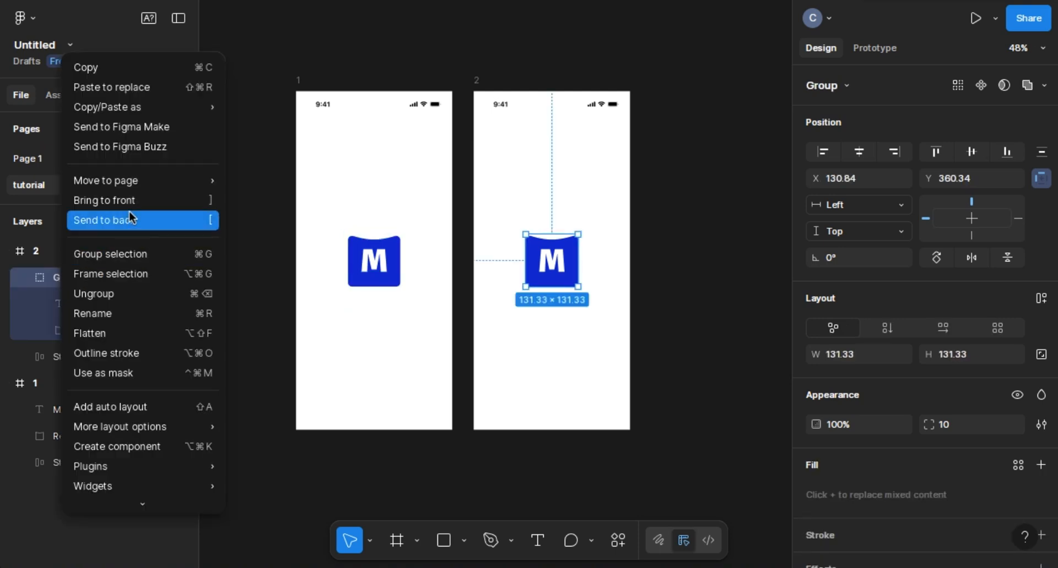
{"action": "left_click", "coordinate": [125, 294]}
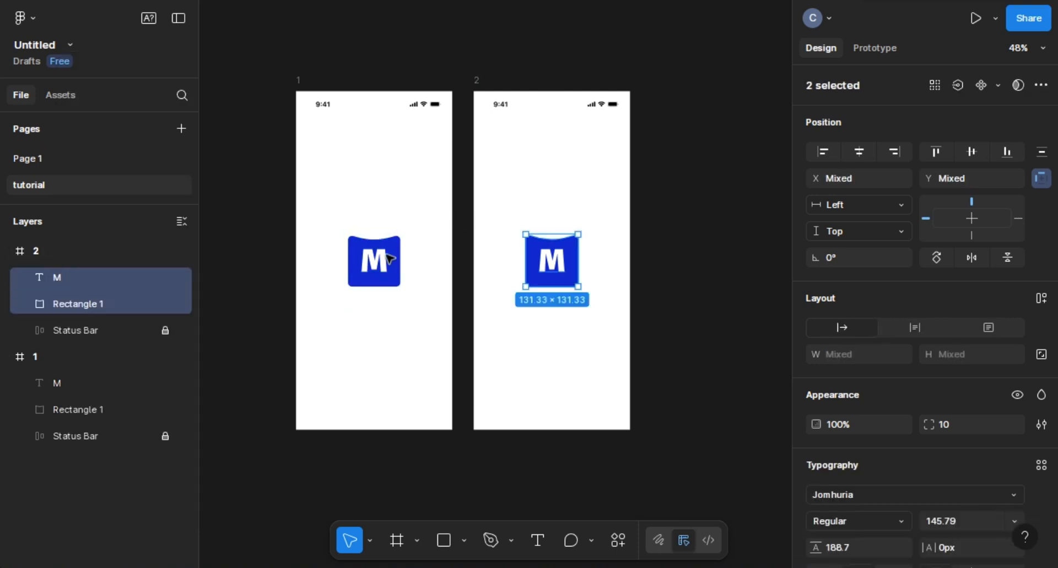
Set the opacity of the M text and Rectangle 1 in frame 1 to 0%.
{"action": "left_click", "coordinate": [77, 410]}
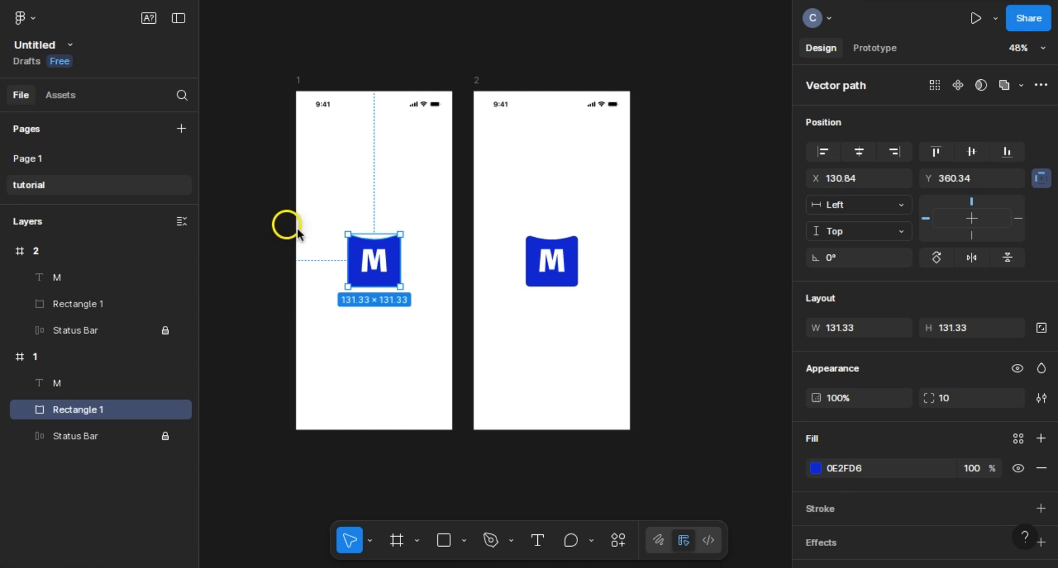
{"action": "left_click_drag", "start_coordinate": [275, 222], "coordinate": [419, 299]}
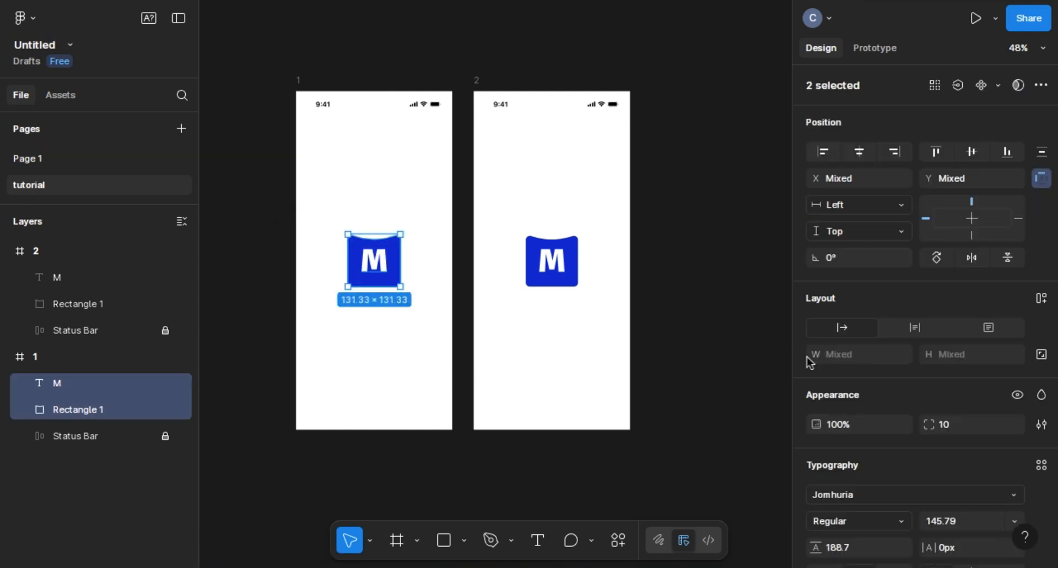
{"action": "left_click", "coordinate": [856, 427]}
{"action": "type", "text": "0"}
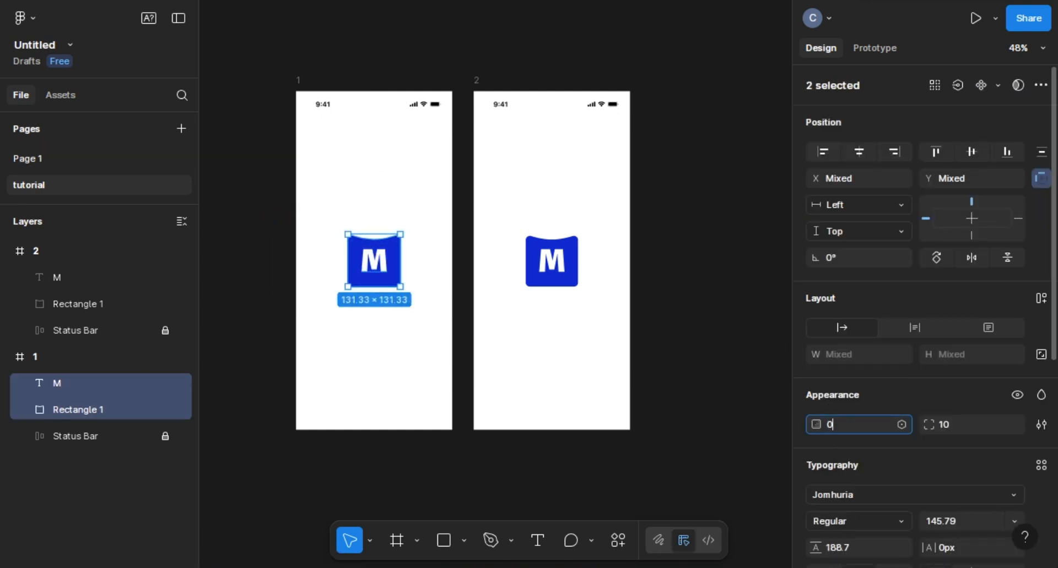
{"action": "key", "text": "Return"}
{"action": "left_click", "coordinate": [380, 58]}
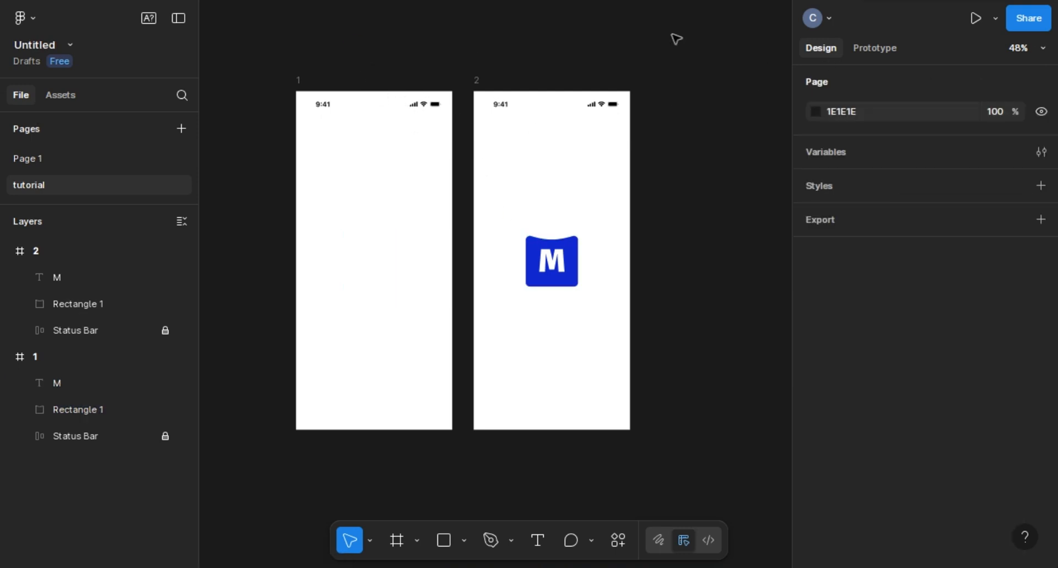
Connect frame 1 to frame 2 with a Navigate to interaction triggered after a delay of 1 ms.
{"action": "left_click", "coordinate": [872, 48]}
{"action": "left_click", "coordinate": [298, 82]}
{"action": "left_click", "coordinate": [299, 87]}
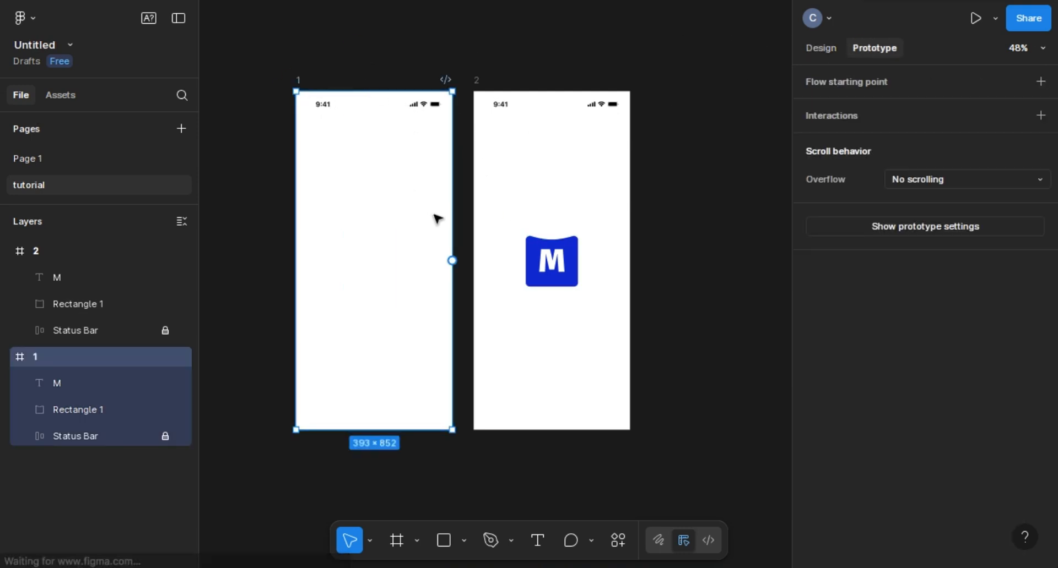
{"action": "left_click_drag", "start_coordinate": [452, 261], "coordinate": [499, 261]}
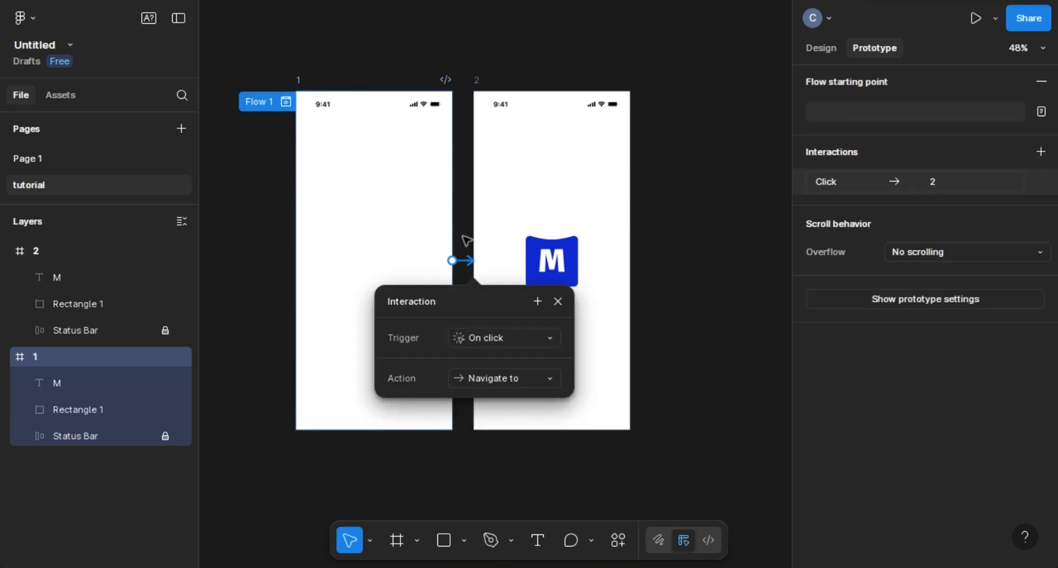
{"action": "left_click_drag", "start_coordinate": [479, 302], "coordinate": [631, 88]}
{"action": "left_click", "coordinate": [634, 102]}
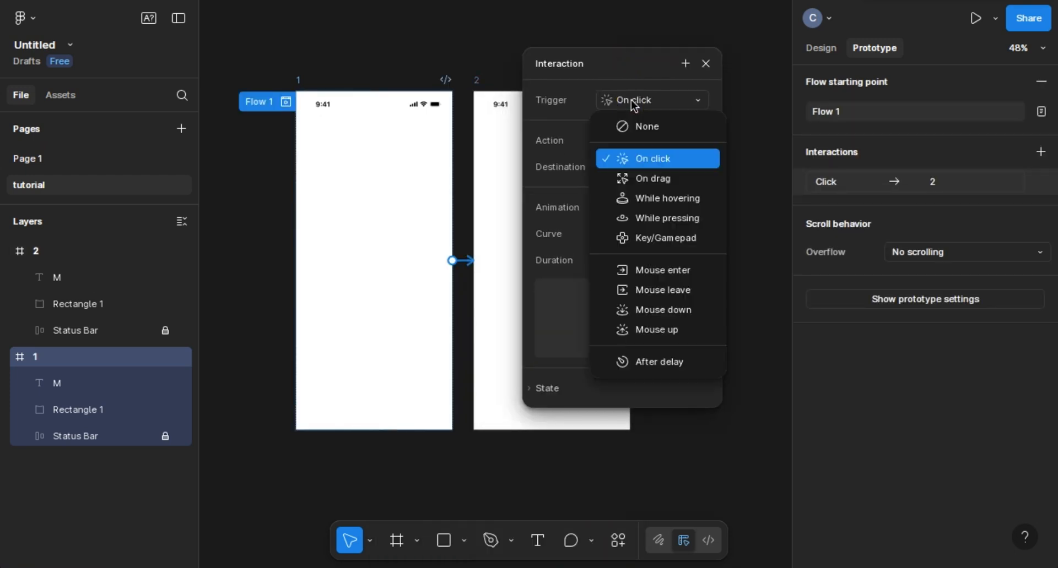
{"action": "left_click", "coordinate": [639, 362]}
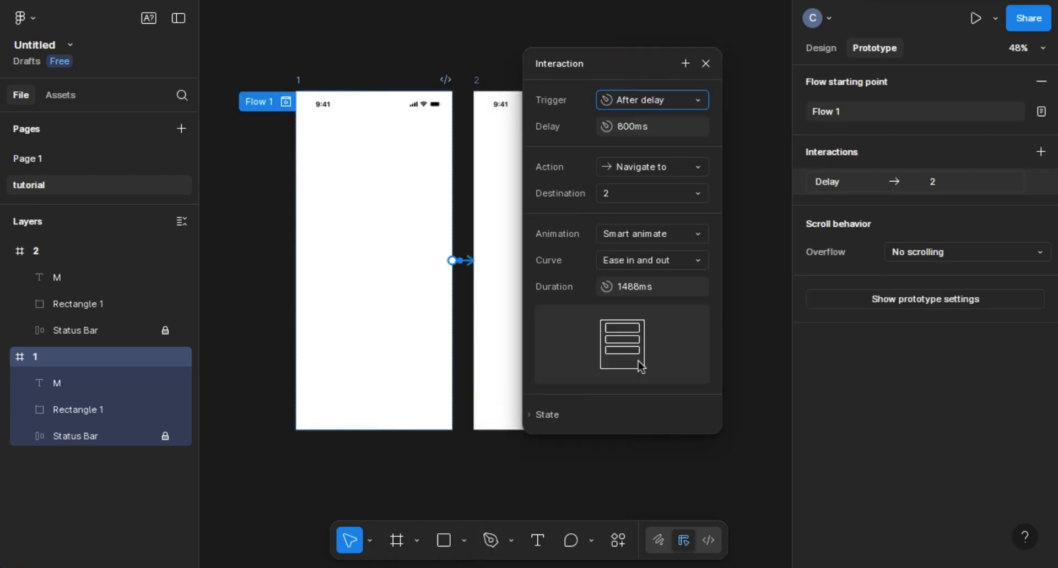
{"action": "left_click", "coordinate": [657, 123]}
{"action": "type", "text": "1"}
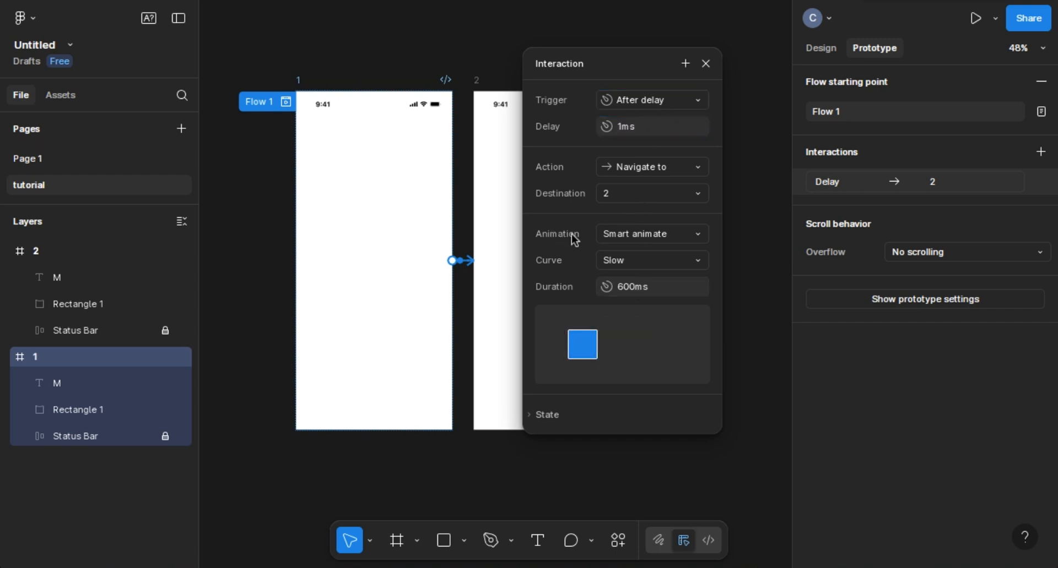
Set the interaction's animation to Dissolve with a duration of 800 ms.
{"action": "left_click", "coordinate": [619, 234]}
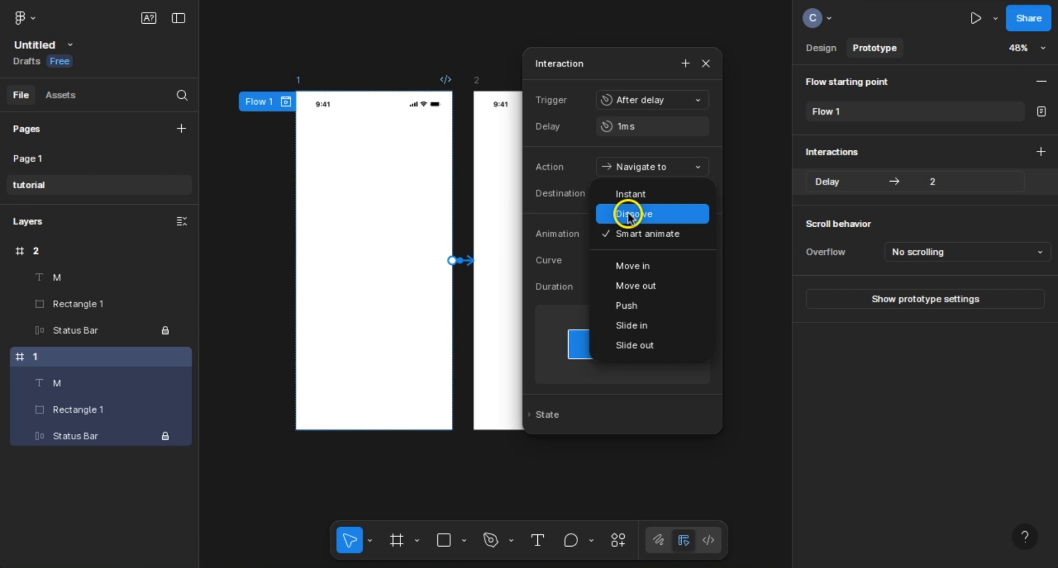
{"action": "left_click", "coordinate": [629, 215]}
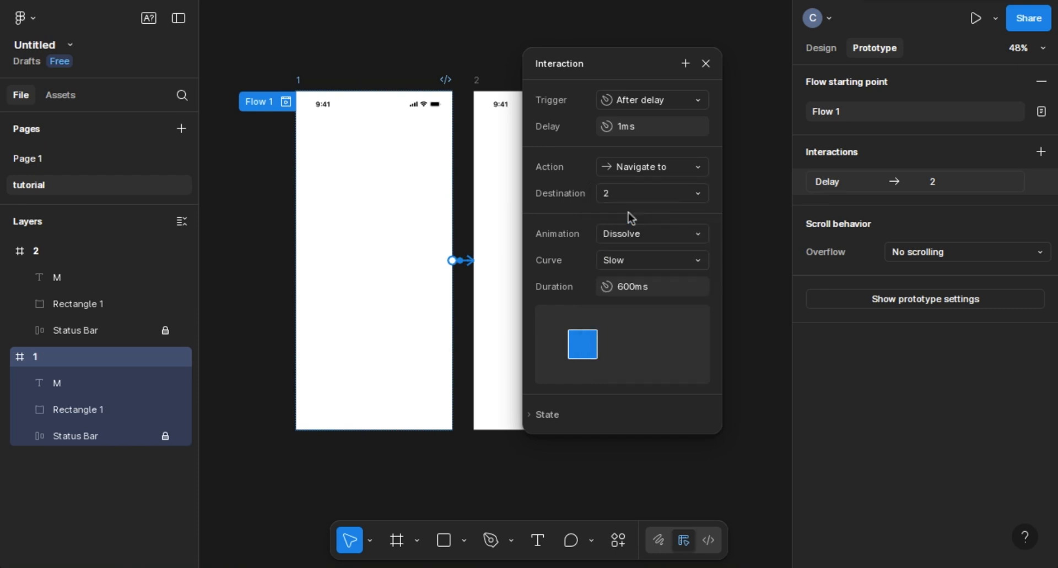
{"action": "left_click", "coordinate": [640, 284]}
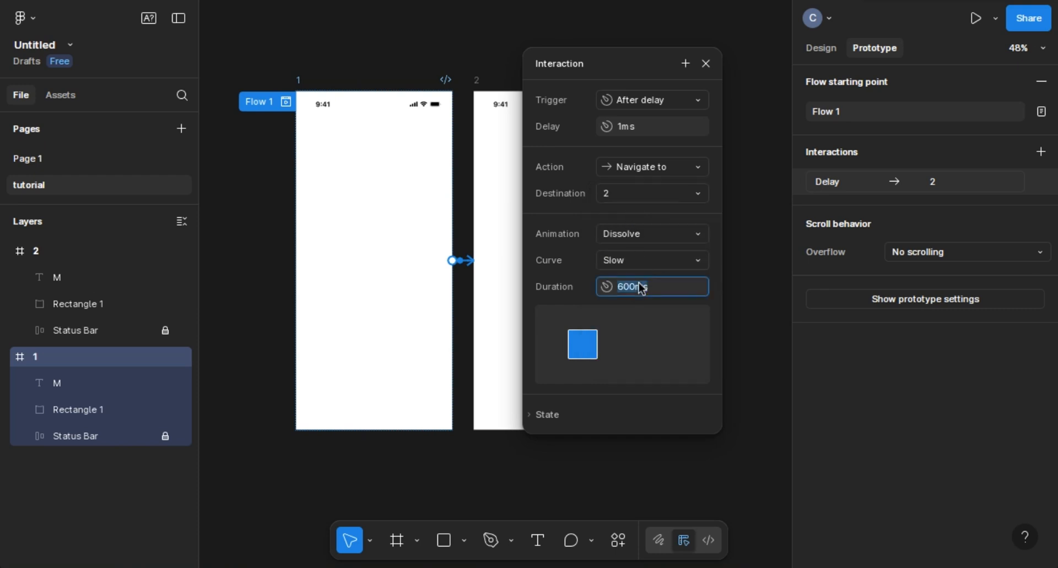
{"action": "type", "text": "800"}
{"action": "key", "text": "Return"}
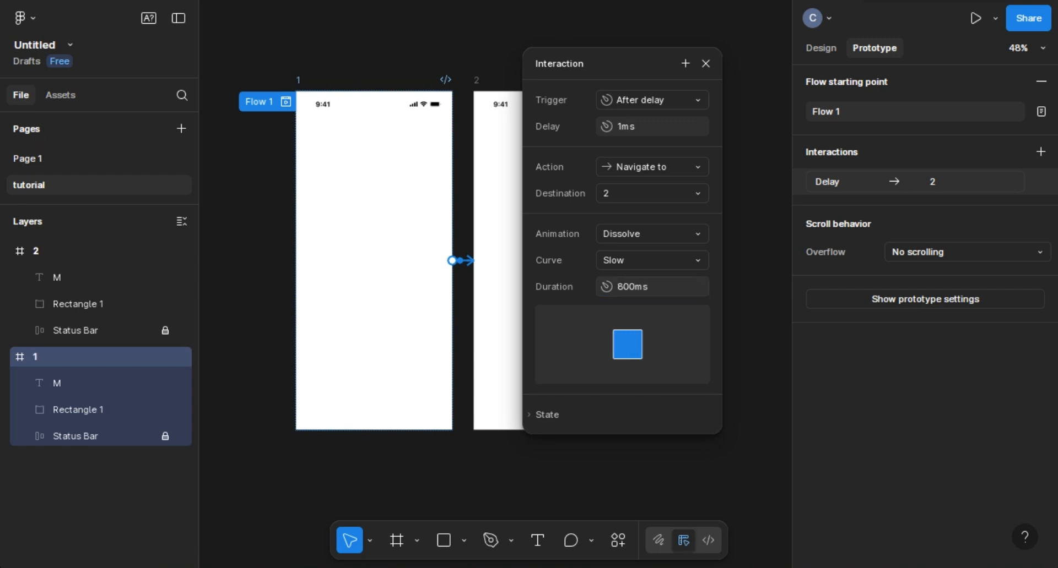
{"action": "left_click", "coordinate": [705, 65]}
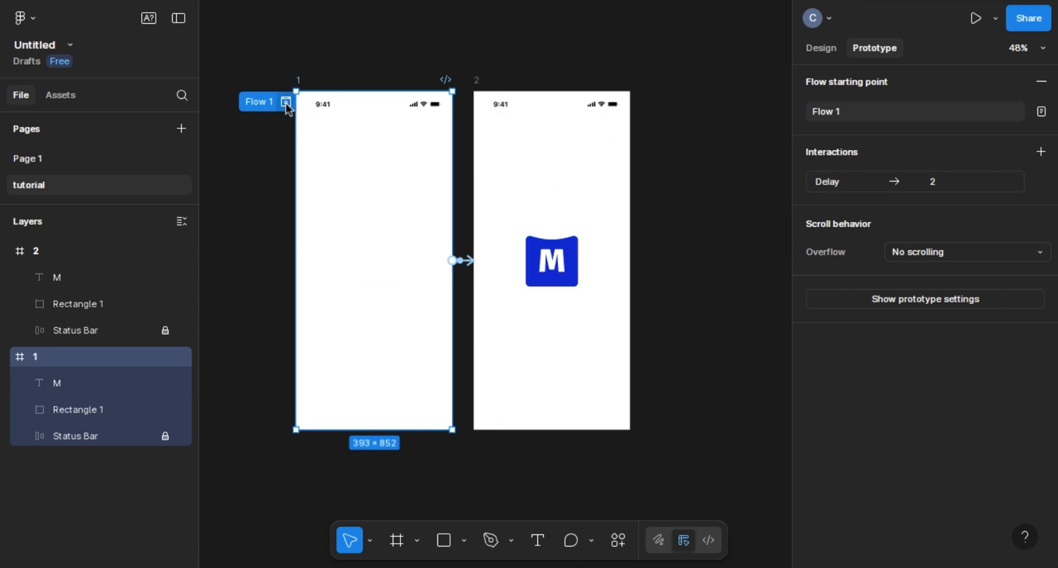
Preview Flow 1 and review the settings of the interaction between frames 1 and 2.
{"action": "left_click", "coordinate": [285, 102]}
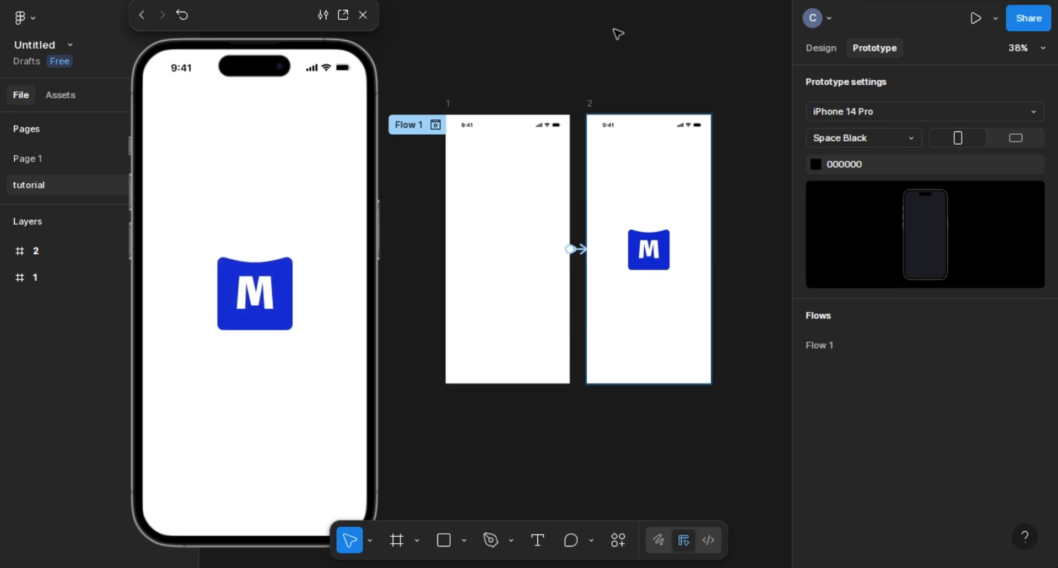
{"action": "left_click", "coordinate": [583, 250]}
{"action": "left_click_drag", "start_coordinate": [597, 291], "coordinate": [617, 83]}
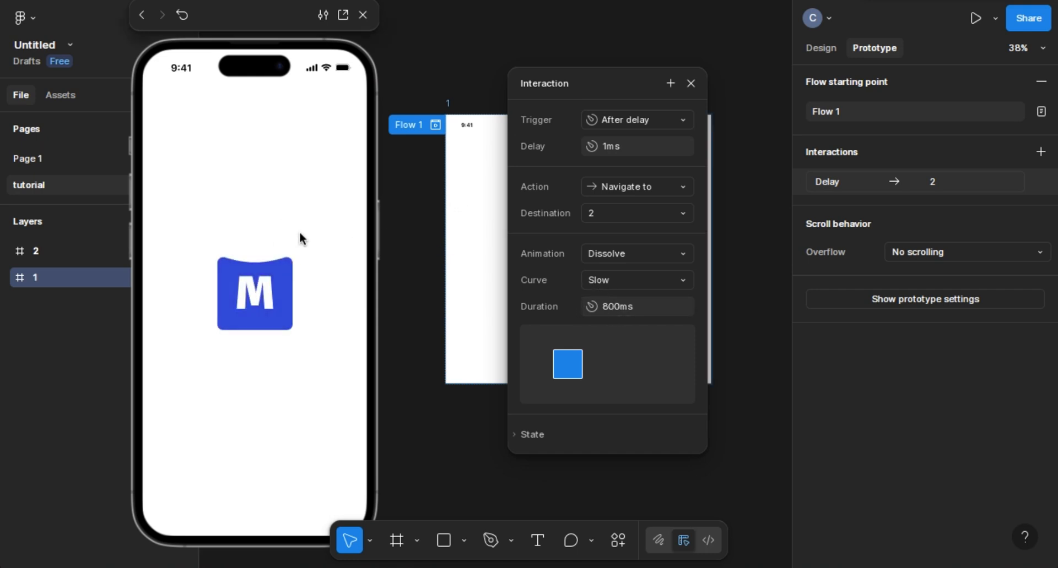
{"action": "left_click", "coordinate": [696, 88]}
{"action": "left_click", "coordinate": [705, 75]}
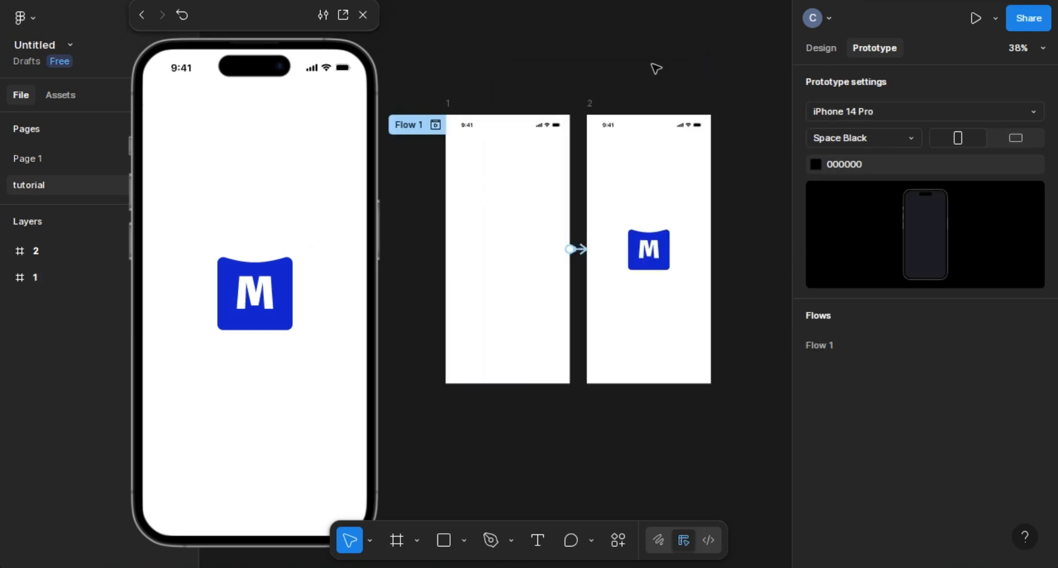
{"action": "left_click", "coordinate": [362, 15]}
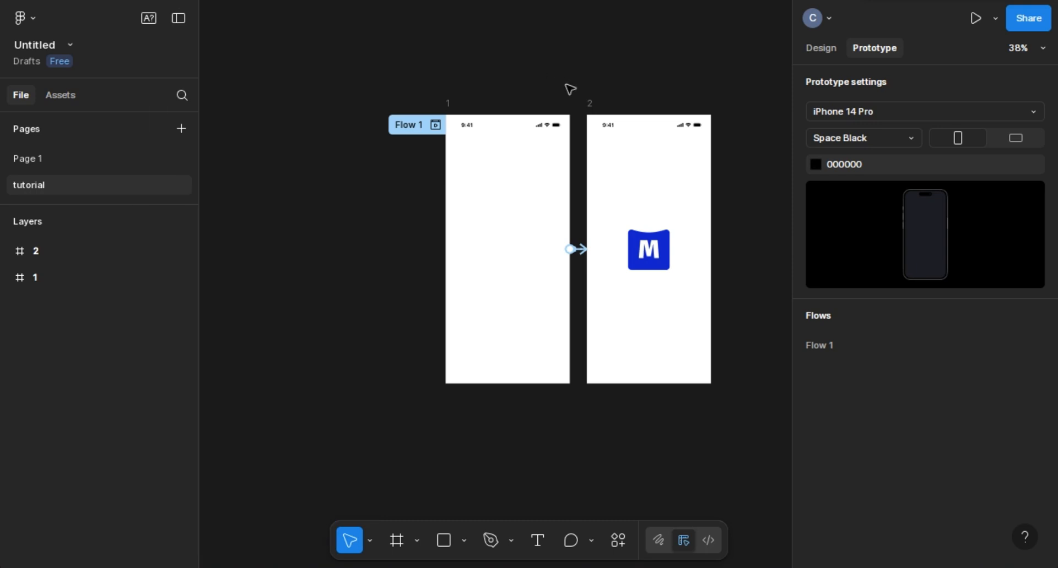
Duplicate frame 2 with its logo and place the copy directly beside it, aligned with the original.
{"action": "left_click_drag", "start_coordinate": [600, 82], "coordinate": [484, 61]}
{"action": "left_click", "coordinate": [819, 49]}
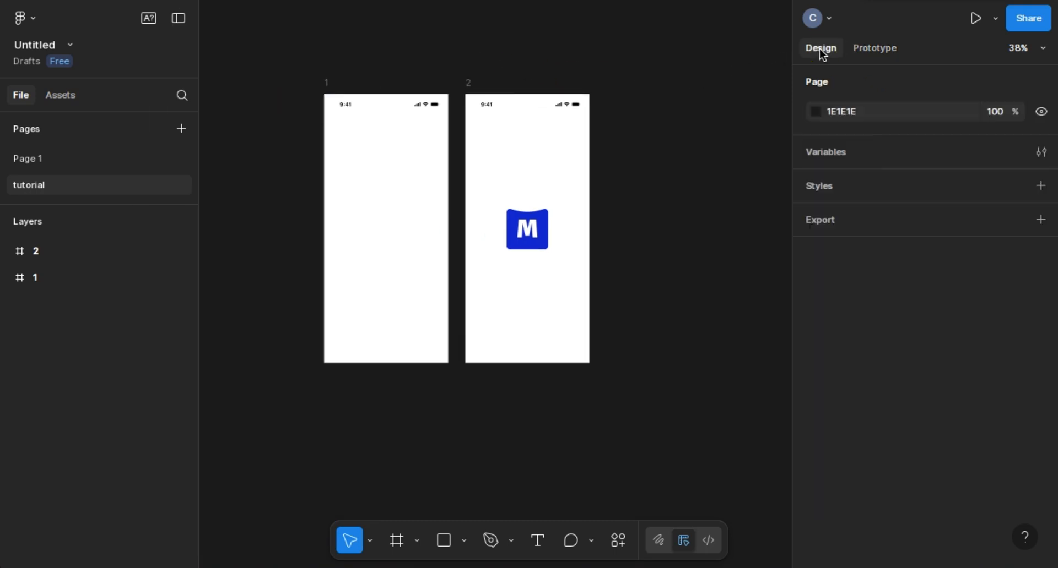
{"action": "left_click_drag", "start_coordinate": [639, 80], "coordinate": [560, 76]}
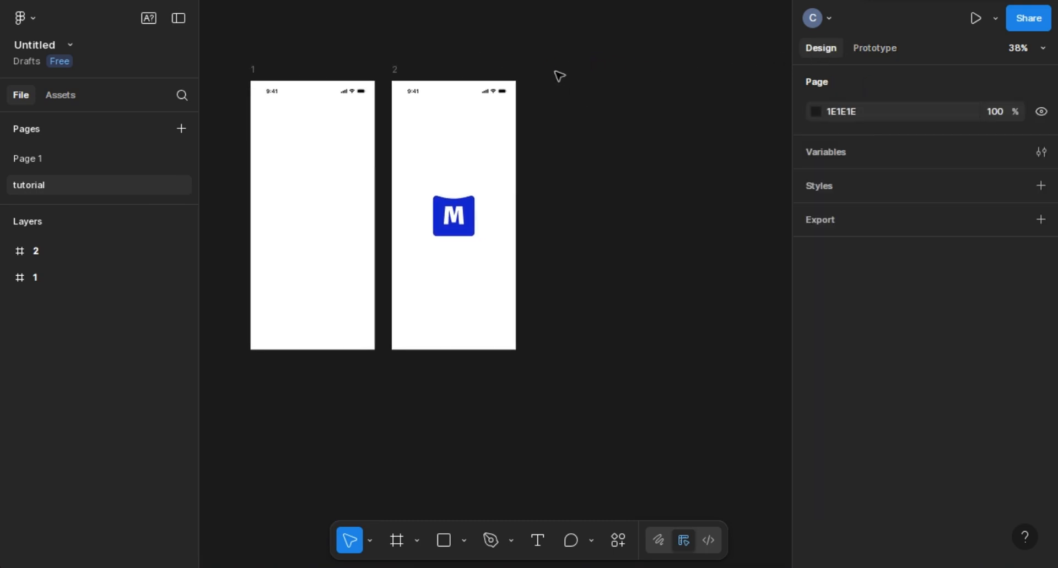
{"action": "left_click", "coordinate": [449, 119]}
{"action": "left_click_drag", "start_coordinate": [435, 111], "coordinate": [581, 104]}
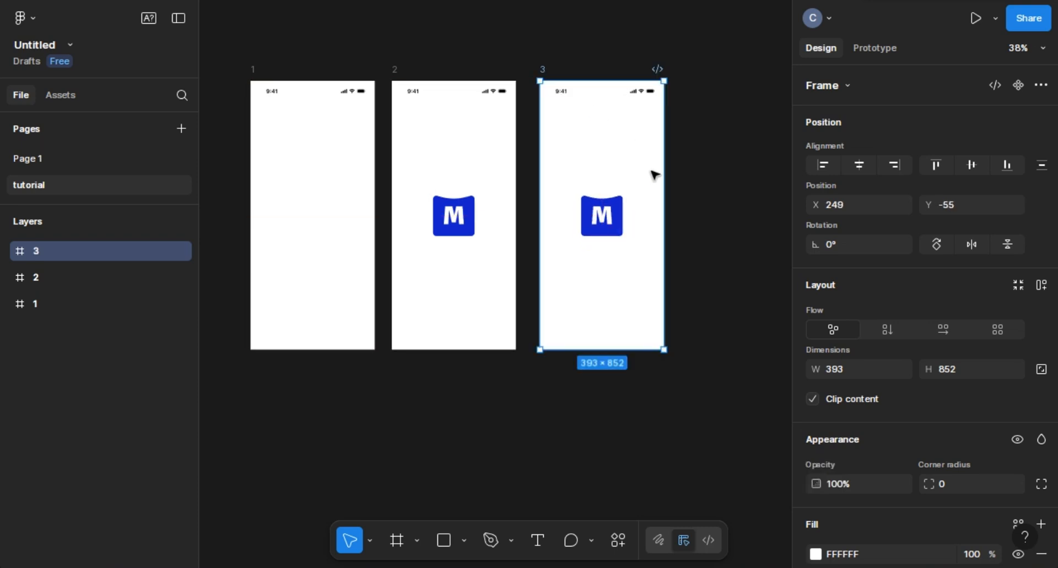
Enlarge Rectangle 1 in frame 3 proportionally about its centre to about 1083 × 1083 so it covers the whole frame.
{"action": "left_click", "coordinate": [623, 199]}
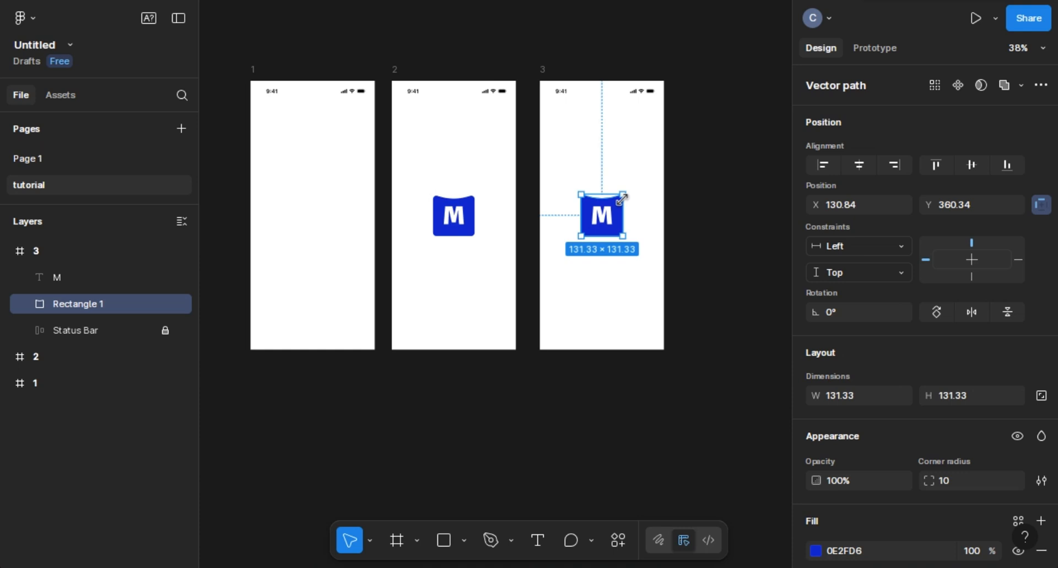
{"action": "left_click_drag", "start_coordinate": [622, 199], "coordinate": [768, 61]}
{"action": "left_click_drag", "start_coordinate": [768, 60], "coordinate": [771, 54]}
Move the Status Bar above the M and Rectangle 1 layers in frame 3 and set its colour to F5F5F5.
{"action": "left_click", "coordinate": [71, 330]}
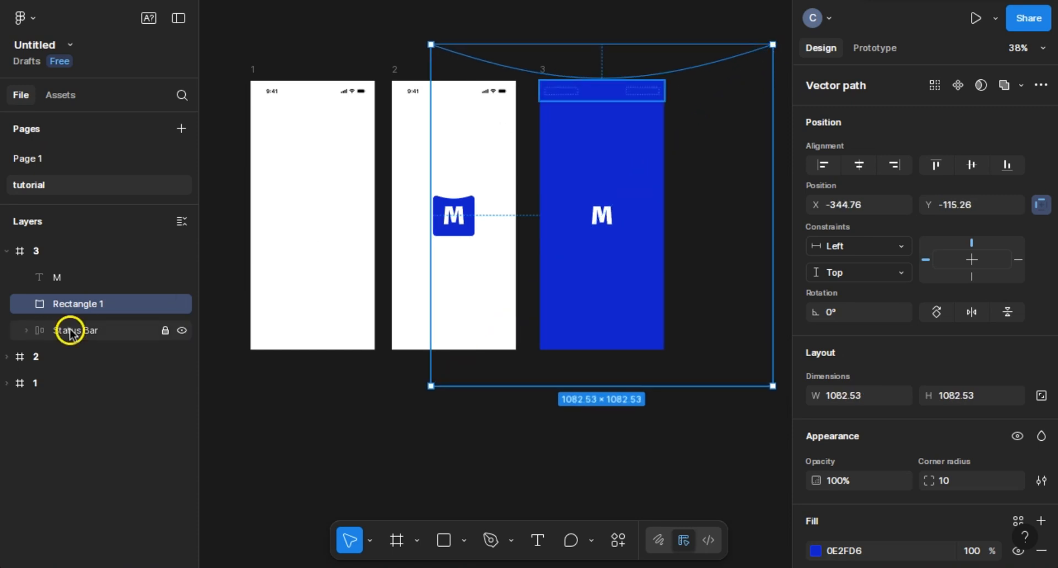
{"action": "left_click_drag", "start_coordinate": [70, 330], "coordinate": [83, 268]}
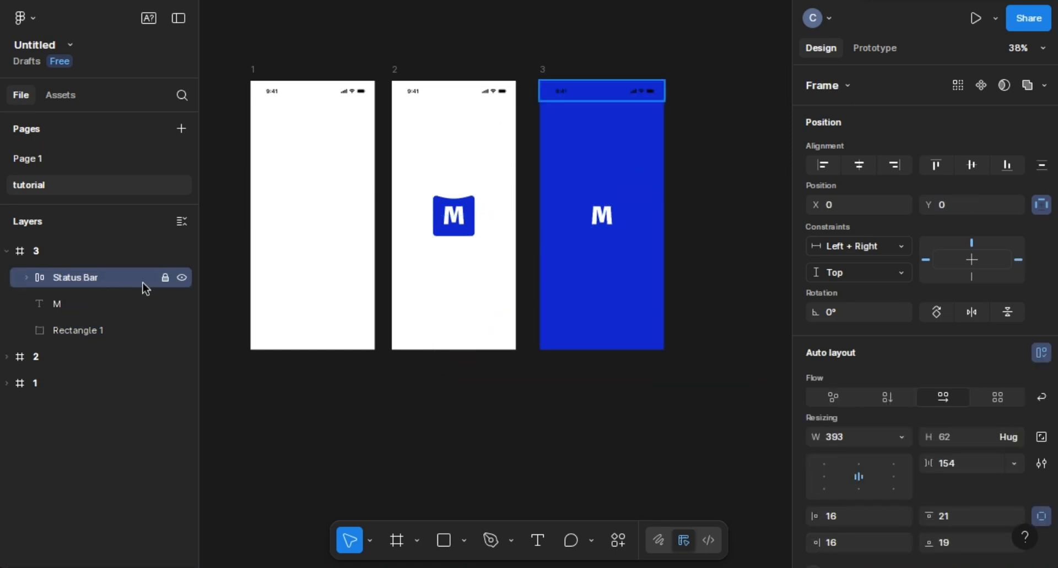
{"action": "scroll", "coordinate": [881, 488], "scroll_direction": "down", "scroll_amount": 5}
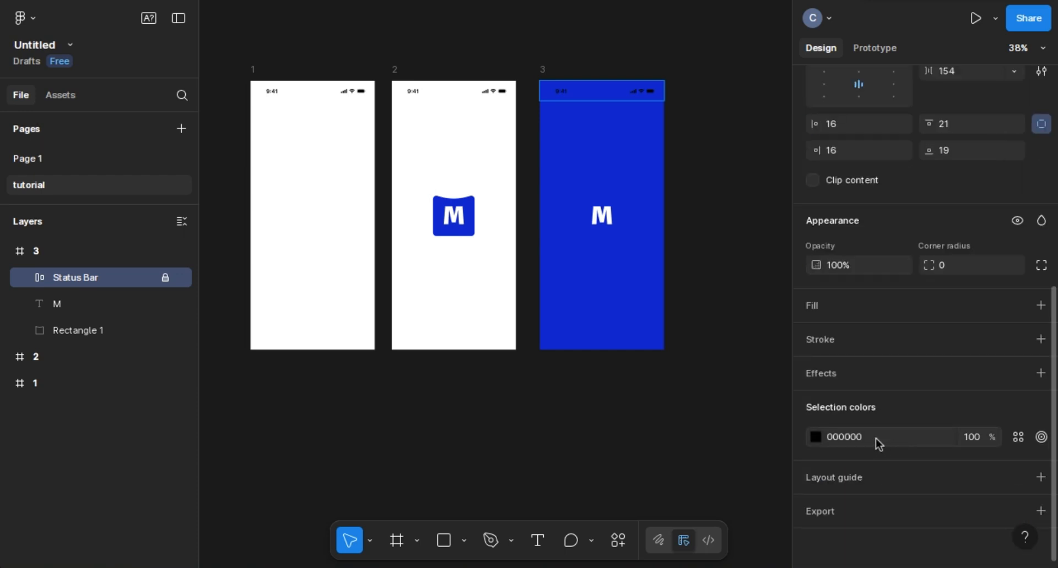
{"action": "left_click", "coordinate": [821, 435]}
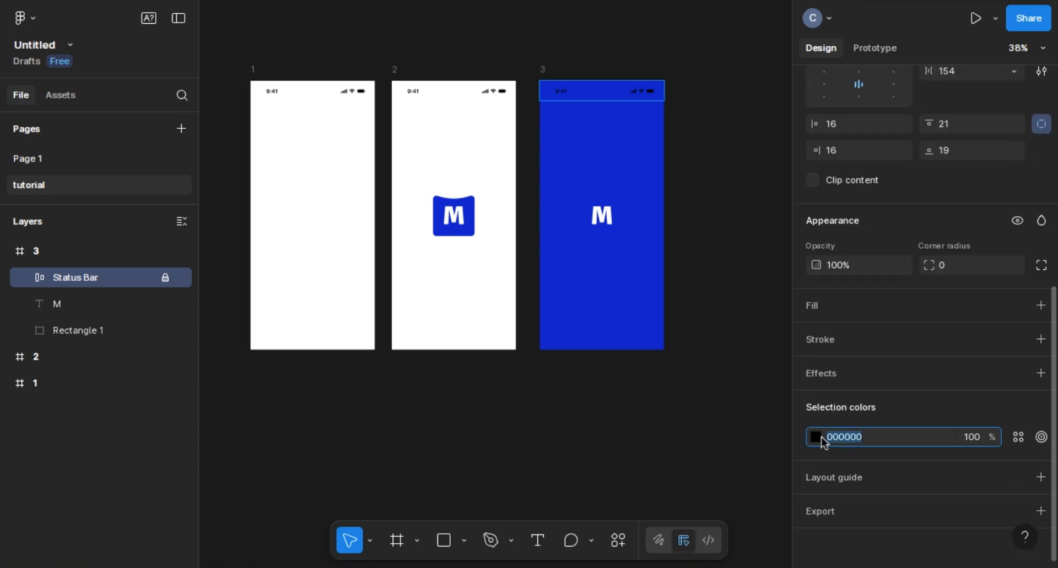
{"action": "type", "text": "f5"}
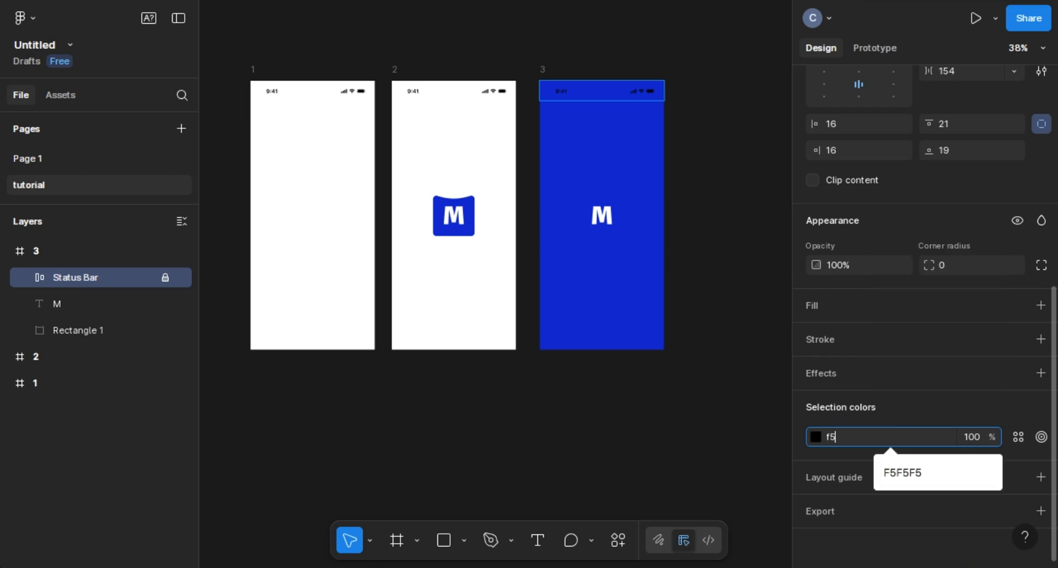
{"action": "key", "text": "Return"}
{"action": "left_click", "coordinate": [644, 55]}
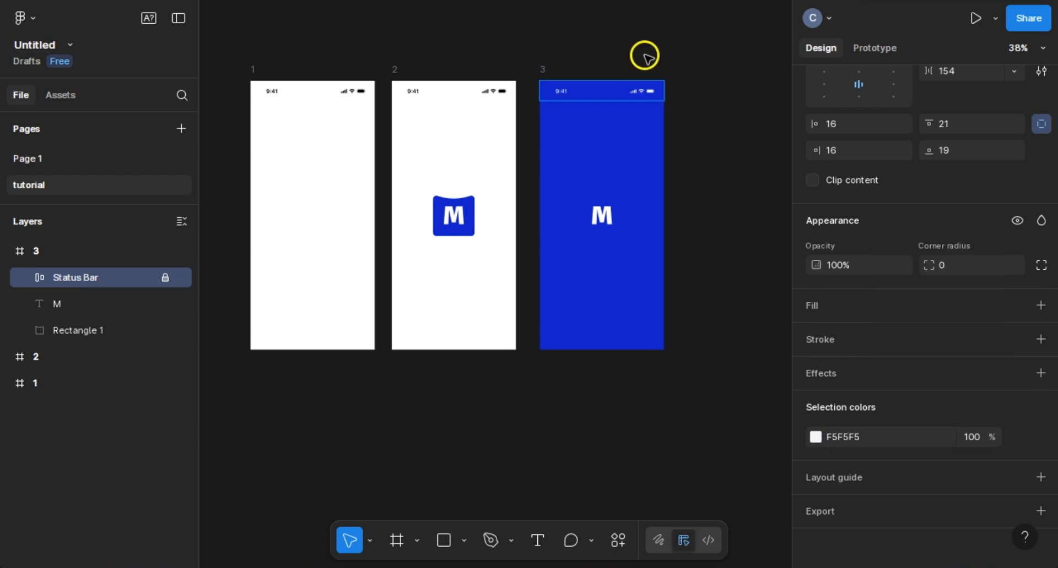
Duplicate the blue frame 3 and place the copy 54 px beside it, aligned with the original.
{"action": "left_click_drag", "start_coordinate": [639, 60], "coordinate": [592, 49]}
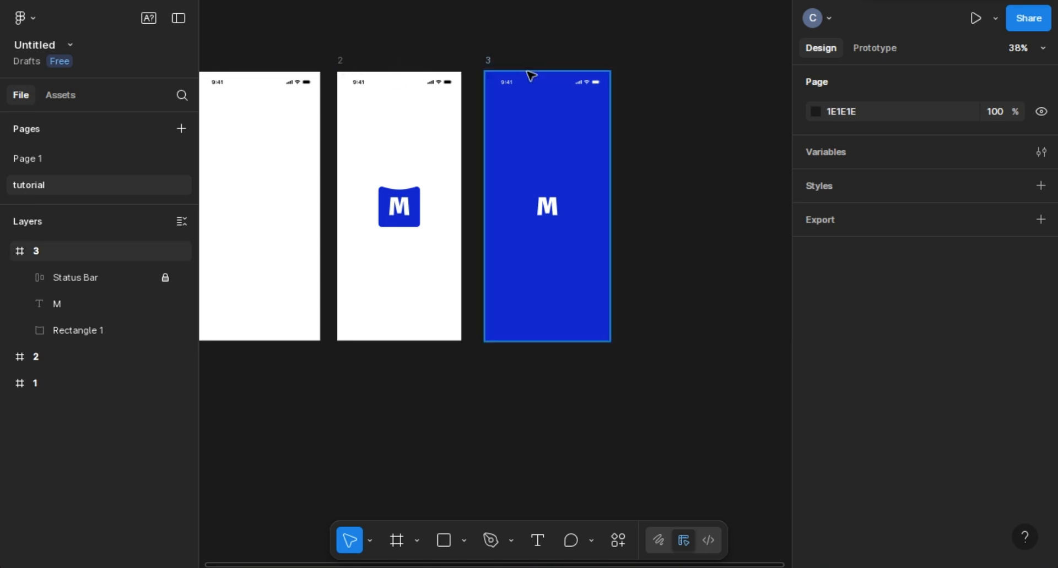
{"action": "left_click", "coordinate": [488, 62]}
{"action": "left_click_drag", "start_coordinate": [533, 110], "coordinate": [672, 131], "text": "alt"}
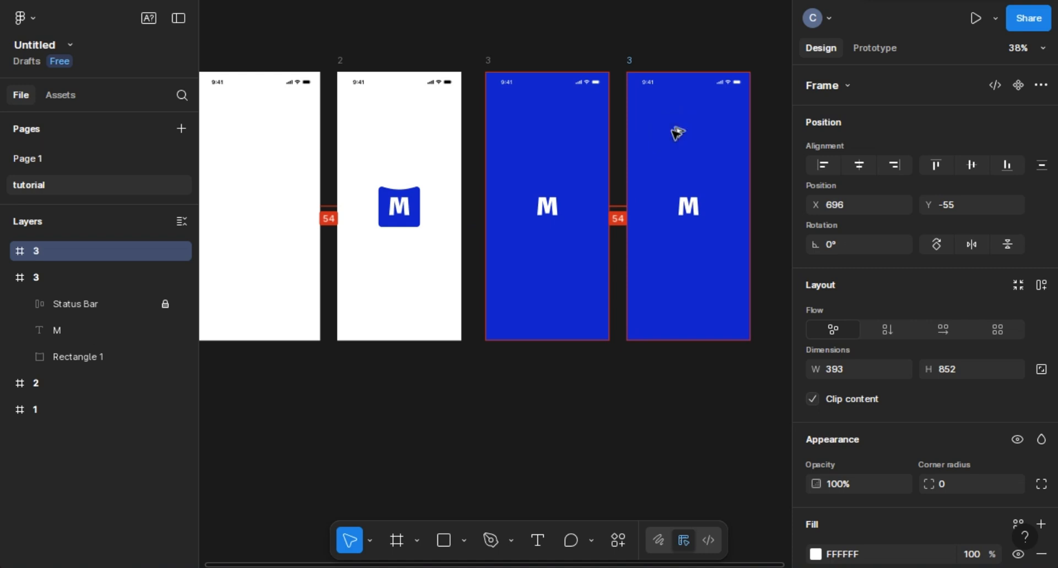
{"action": "left_click_drag", "start_coordinate": [673, 54], "coordinate": [539, 66]}
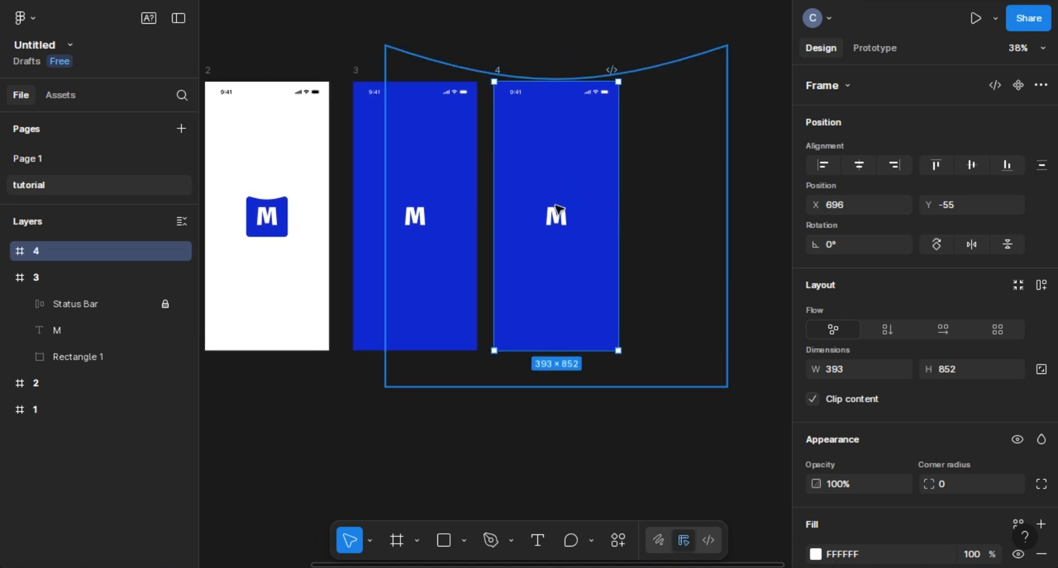
Add a "Mornach Bank" text layer near the M in frame 4.
{"action": "left_click", "coordinate": [557, 219]}
{"action": "left_click", "coordinate": [564, 222]}
{"action": "scroll", "coordinate": [564, 221], "scroll_direction": "up", "scroll_amount": 8, "text": "ctrl"}
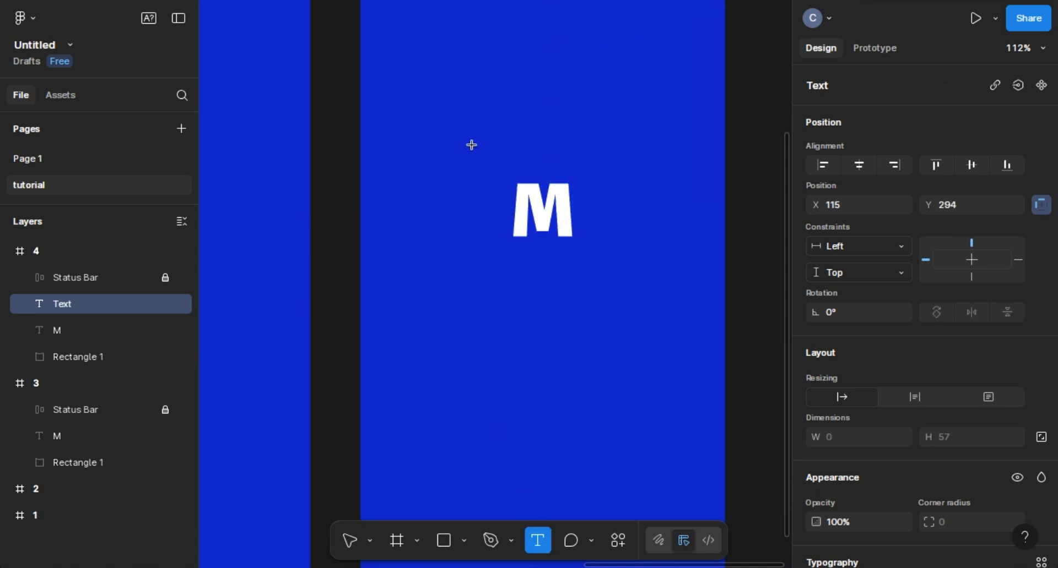
{"action": "left_click", "coordinate": [471, 144]}
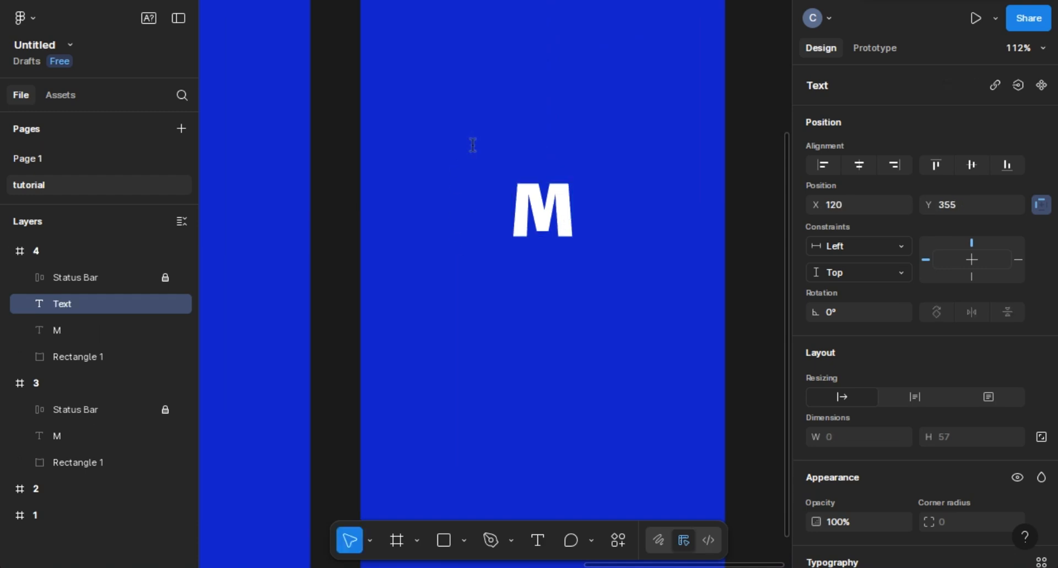
{"action": "type", "text": "Morn"}
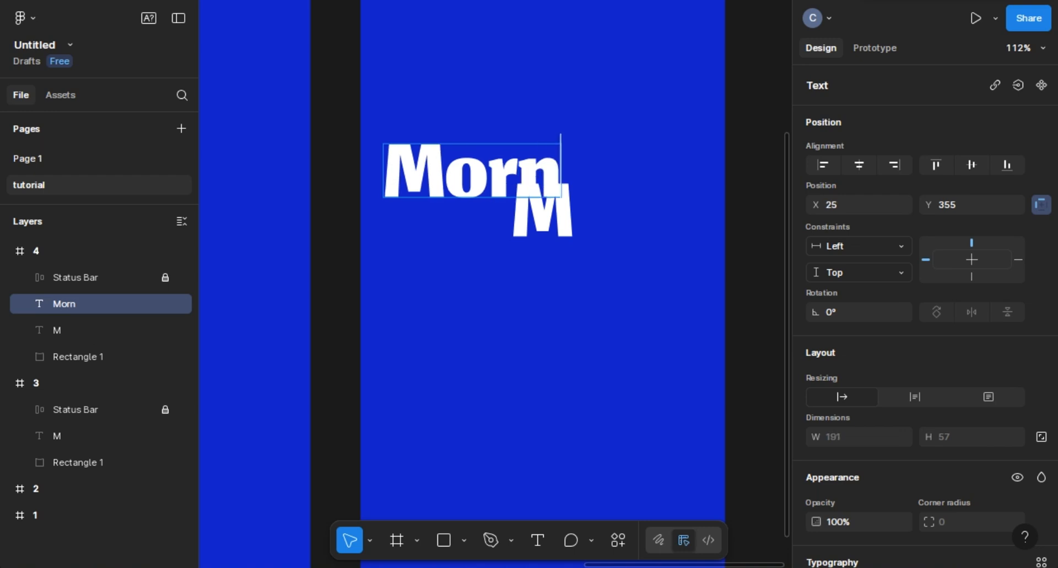
{"action": "type", "text": "ach Bank"}
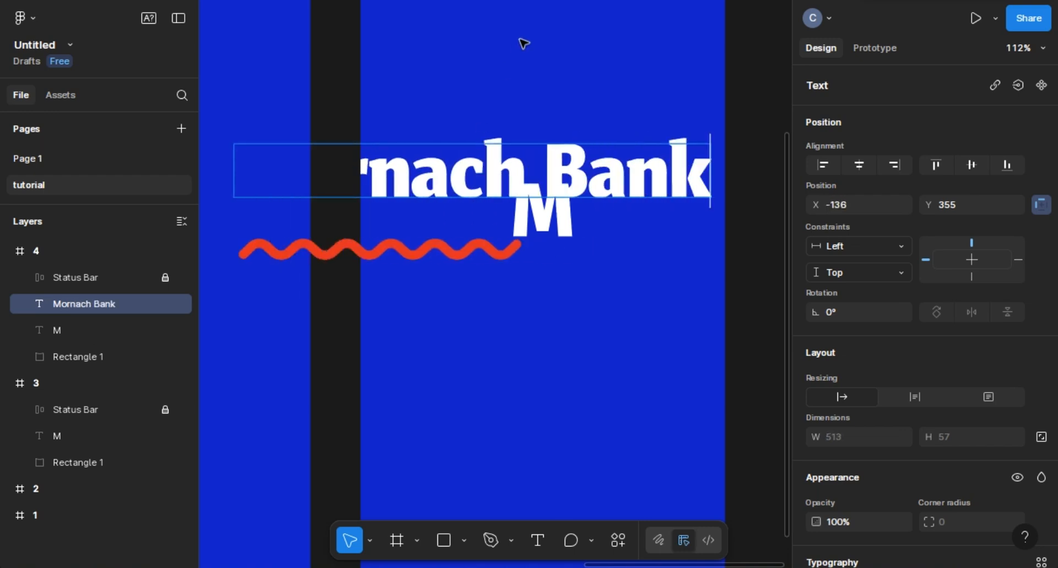
{"action": "key", "text": "Escape"}
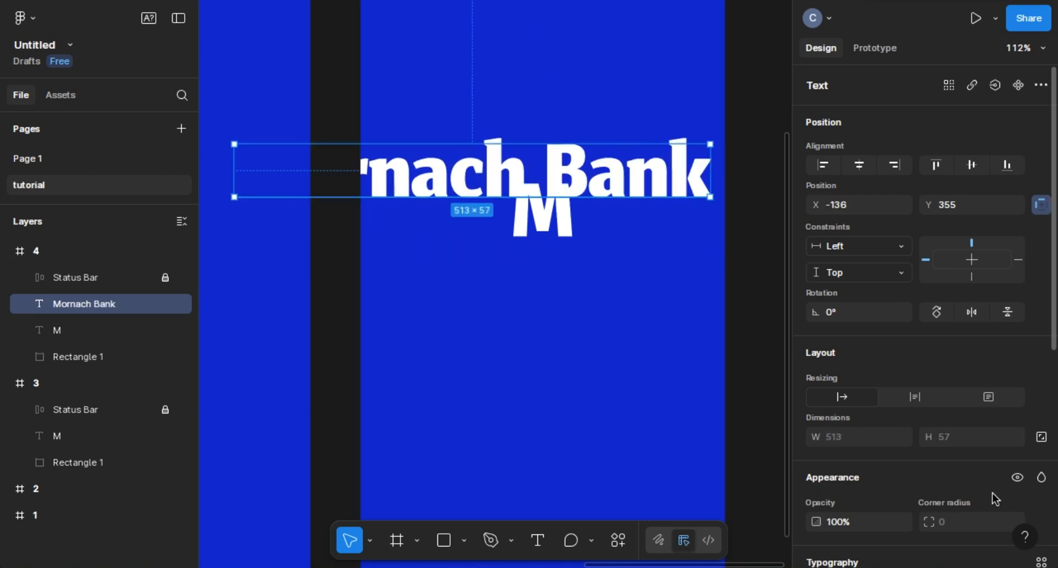
Set the font size of the Mornach Bank text to 85 and move it inside frame 4, above the M.
{"action": "scroll", "coordinate": [956, 462], "scroll_direction": "down", "scroll_amount": 6}
{"action": "left_click", "coordinate": [951, 256]}
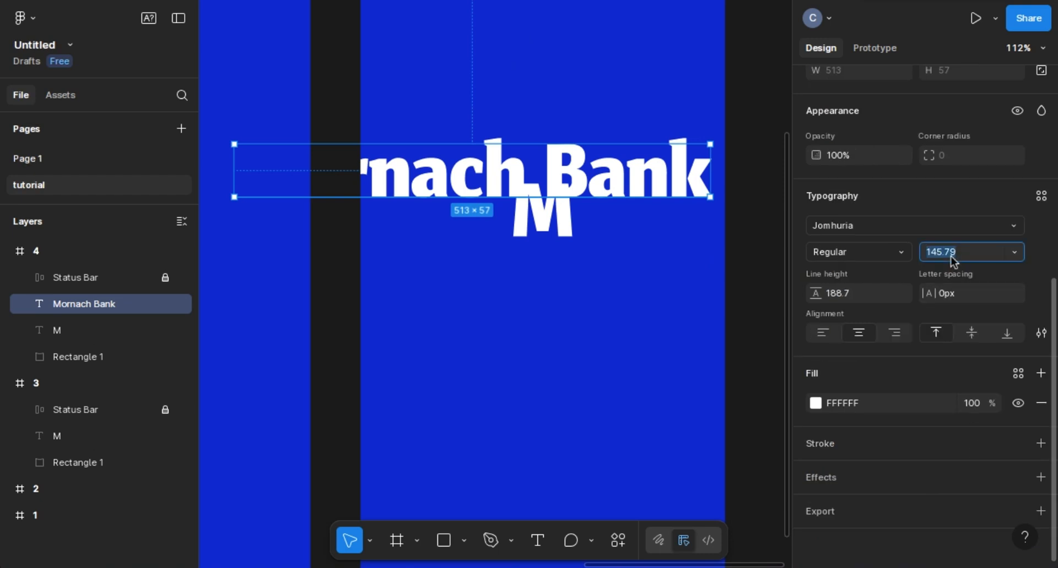
{"action": "type", "text": "85"}
{"action": "key", "text": "Return"}
{"action": "left_click_drag", "start_coordinate": [523, 163], "coordinate": [614, 123]}
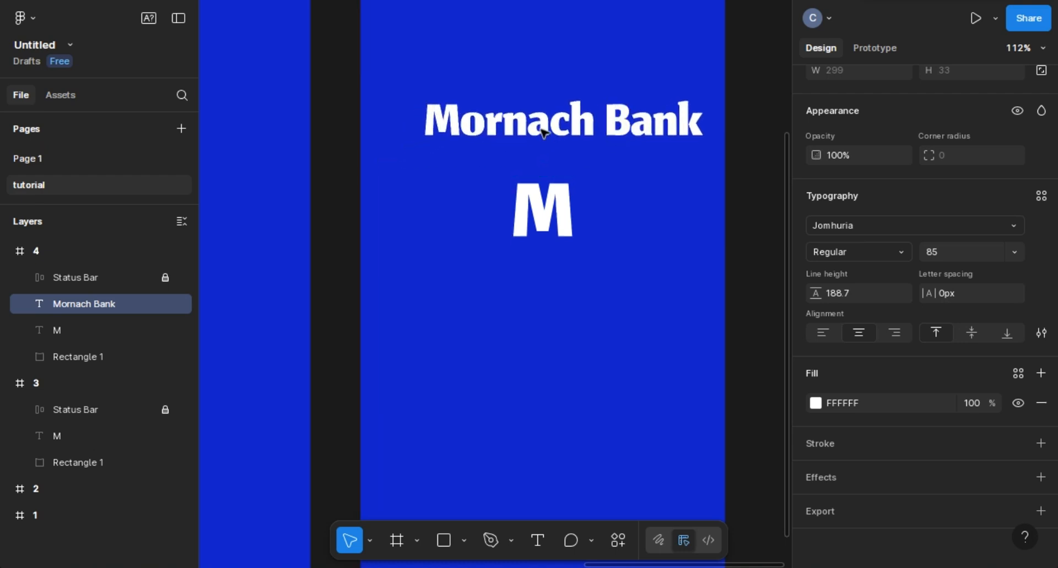
Delete the initial M from the "Mornach Bank" text in frame 4 so it reads "ornach Bank".
{"action": "double_click", "coordinate": [467, 124]}
{"action": "left_click", "coordinate": [463, 126]}
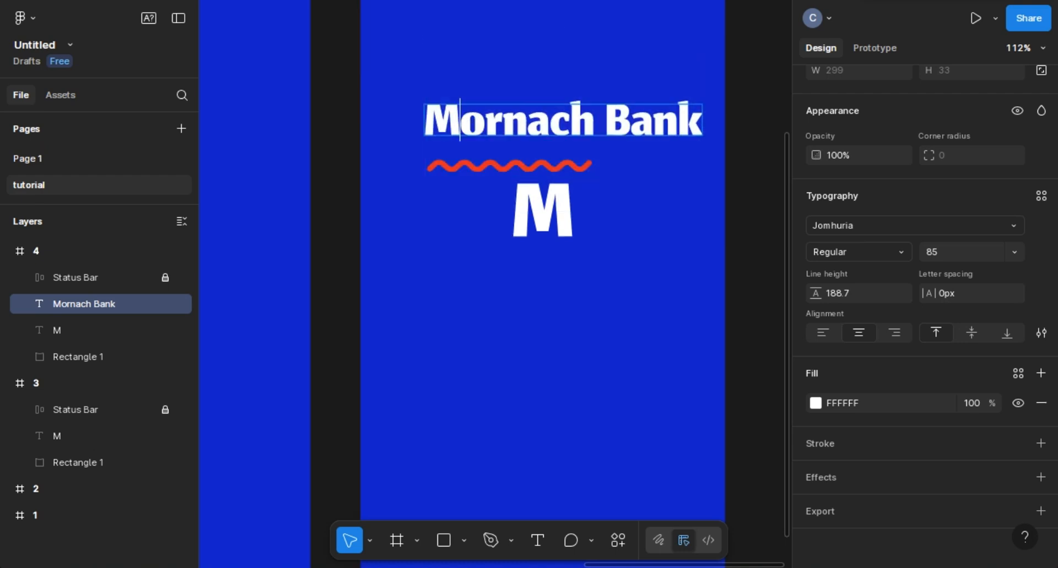
{"action": "key", "text": "BackSpace"}
{"action": "key", "text": "Escape"}
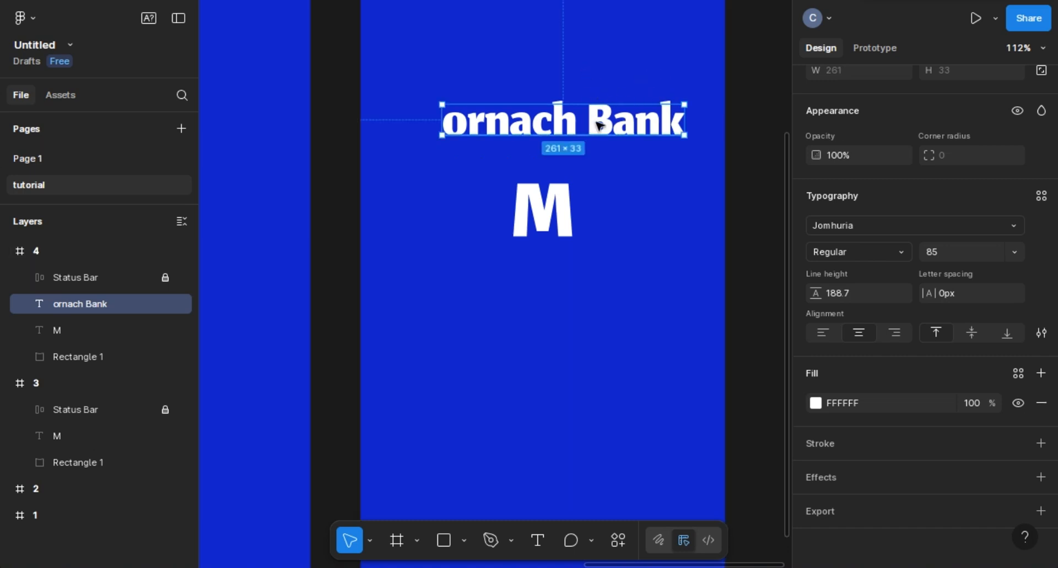
Move the "ornach Bank" text down to the level of the large M and place the M directly before it.
{"action": "left_click_drag", "start_coordinate": [602, 126], "coordinate": [627, 223]}
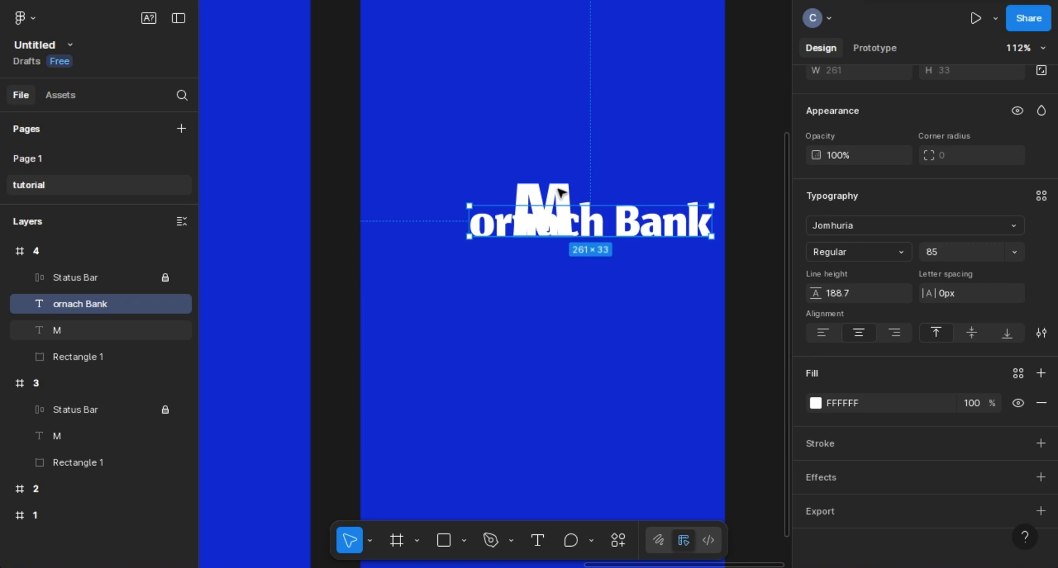
{"action": "left_click", "coordinate": [561, 193]}
{"action": "left_click_drag", "start_coordinate": [562, 193], "coordinate": [456, 190]}
Scale the M in frame 4 down to about 49 × 42 and set its font size to 85.
{"action": "scroll", "coordinate": [439, 215], "scroll_direction": "up", "scroll_amount": 5}
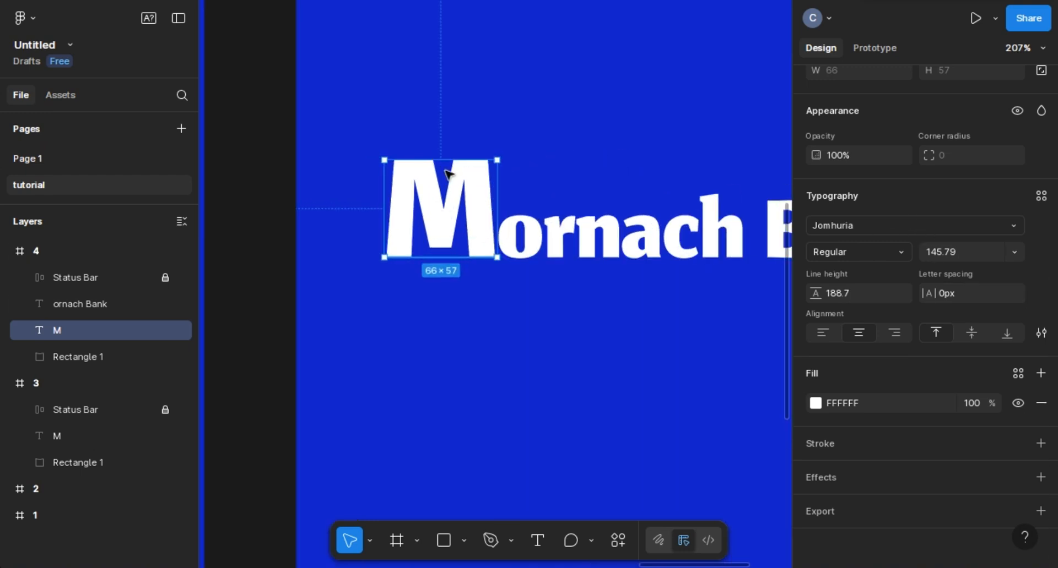
{"action": "key", "text": "k"}
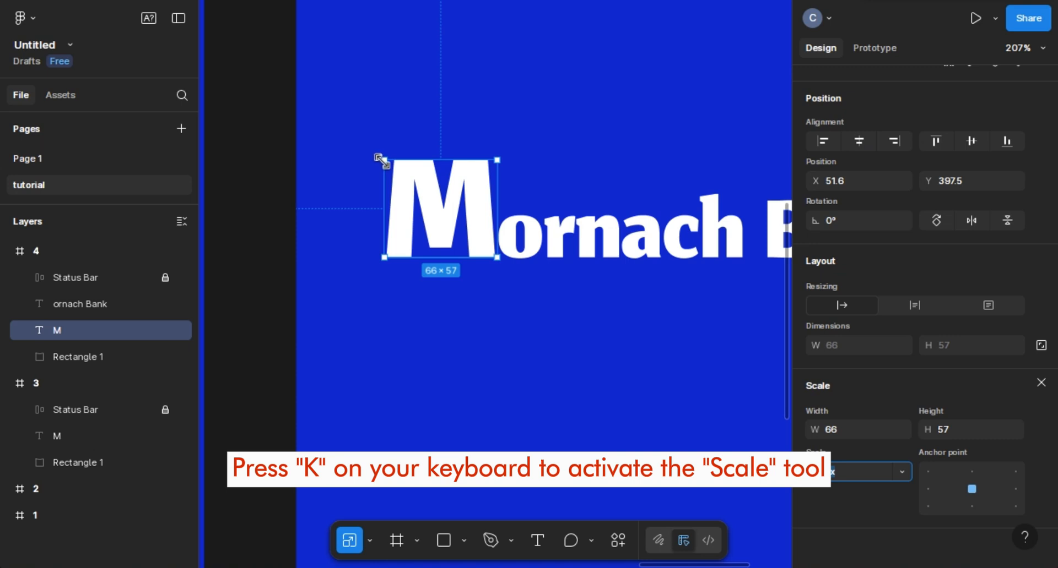
{"action": "left_click_drag", "start_coordinate": [382, 161], "coordinate": [414, 186]}
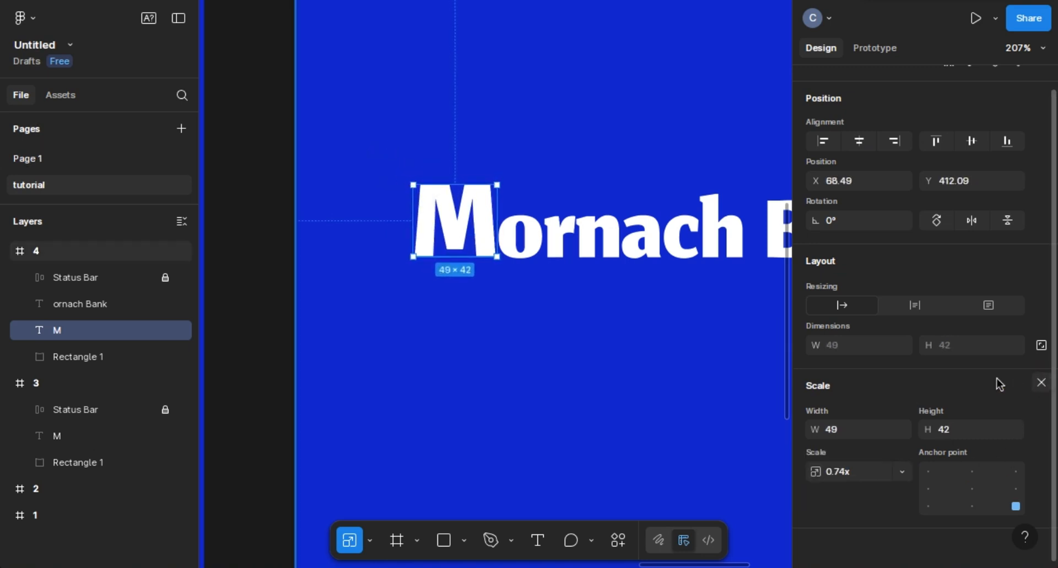
{"action": "left_click", "coordinate": [1040, 382]}
{"action": "scroll", "coordinate": [965, 385], "scroll_direction": "down", "scroll_amount": 5}
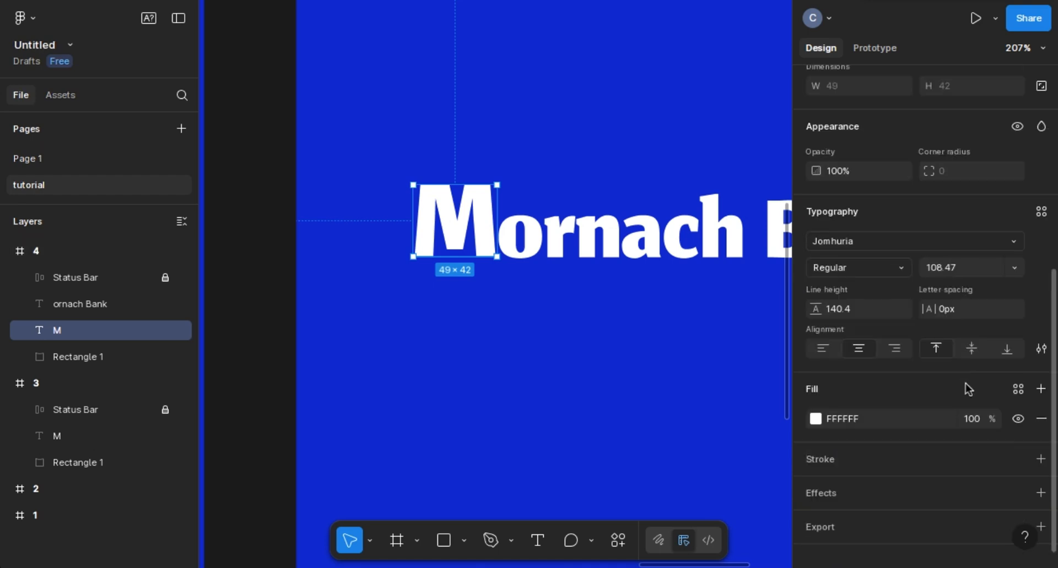
{"action": "left_click", "coordinate": [956, 269]}
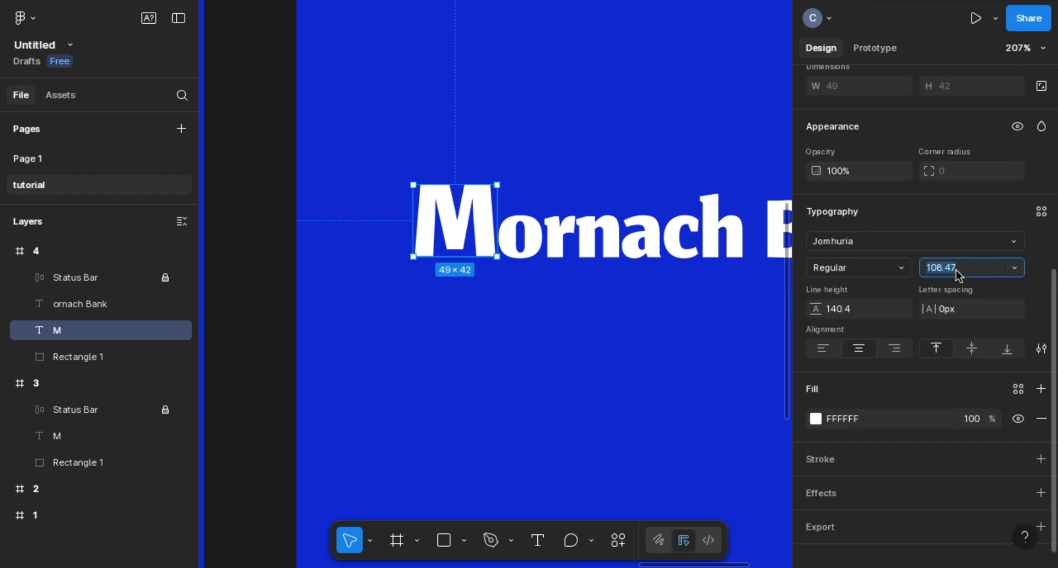
{"action": "type", "text": "85"}
{"action": "key", "text": "Return"}
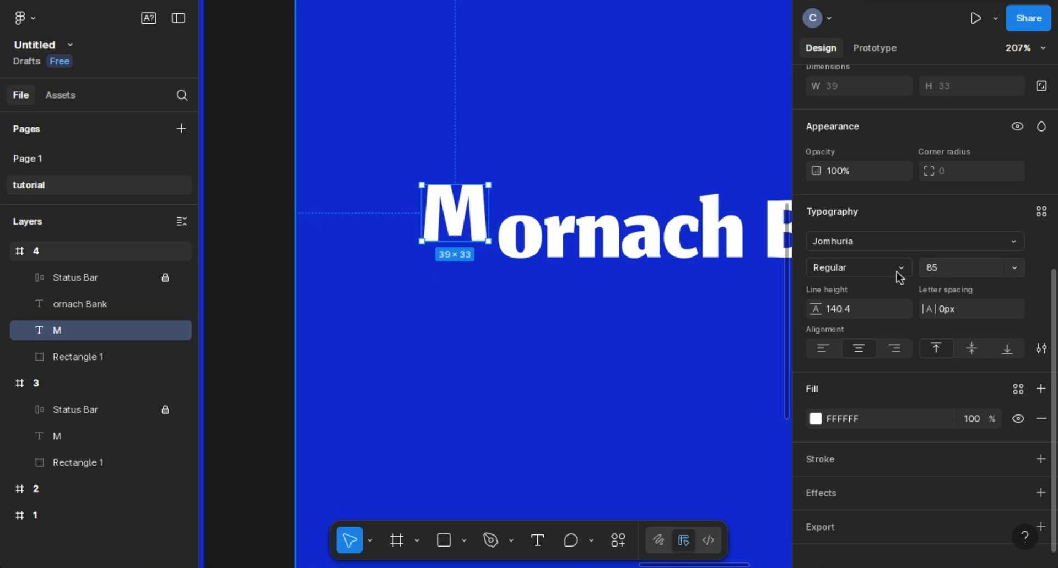
Align the M and "ornach Bank" texts in frame 4 along their bottom edges.
{"action": "left_click", "coordinate": [569, 243], "text": "shift"}
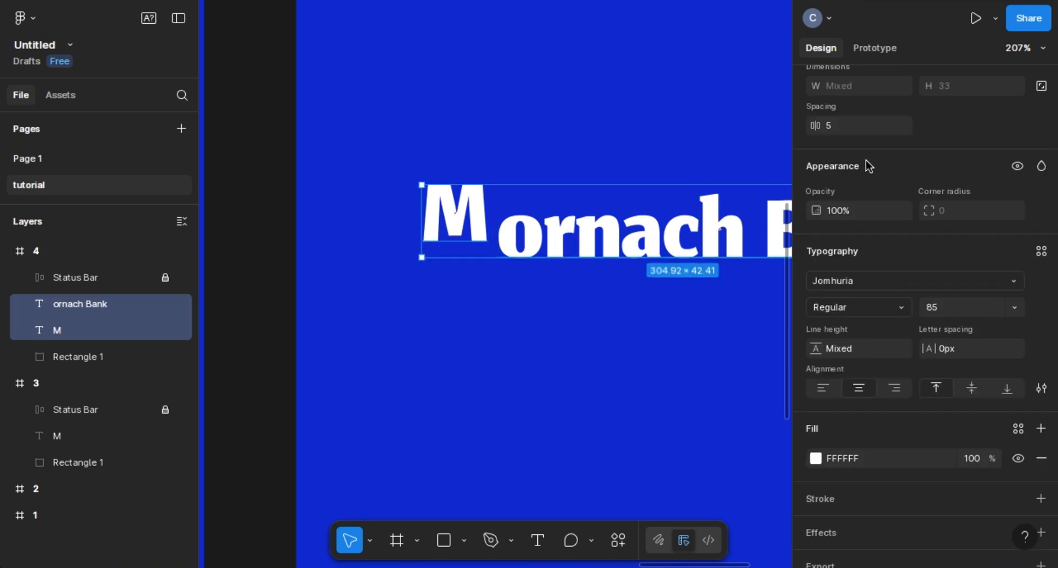
{"action": "scroll", "coordinate": [972, 118], "scroll_direction": "up", "scroll_amount": 4}
{"action": "scroll", "coordinate": [985, 109], "scroll_direction": "up", "scroll_amount": 3}
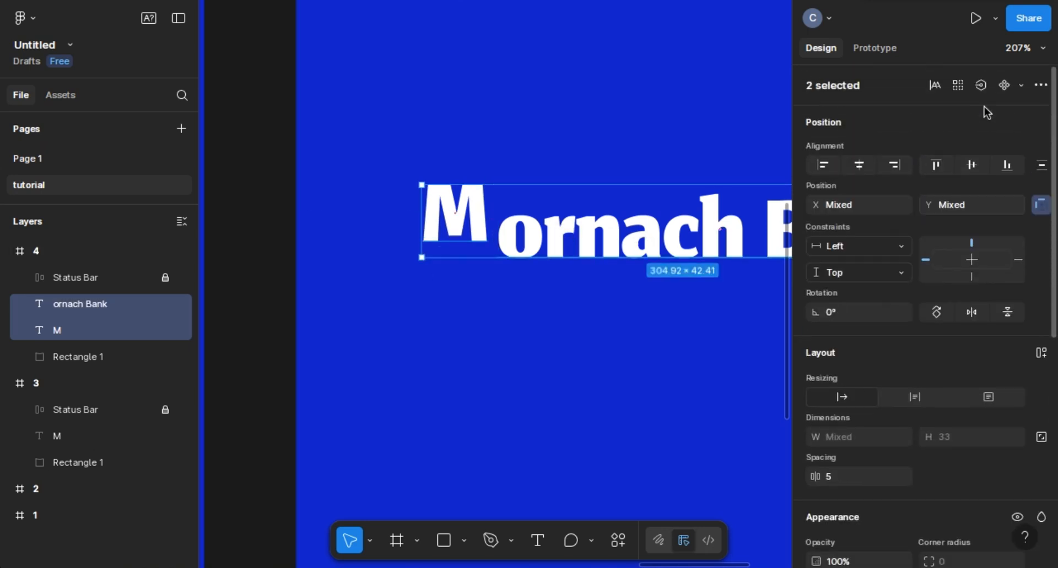
{"action": "left_click", "coordinate": [1005, 165]}
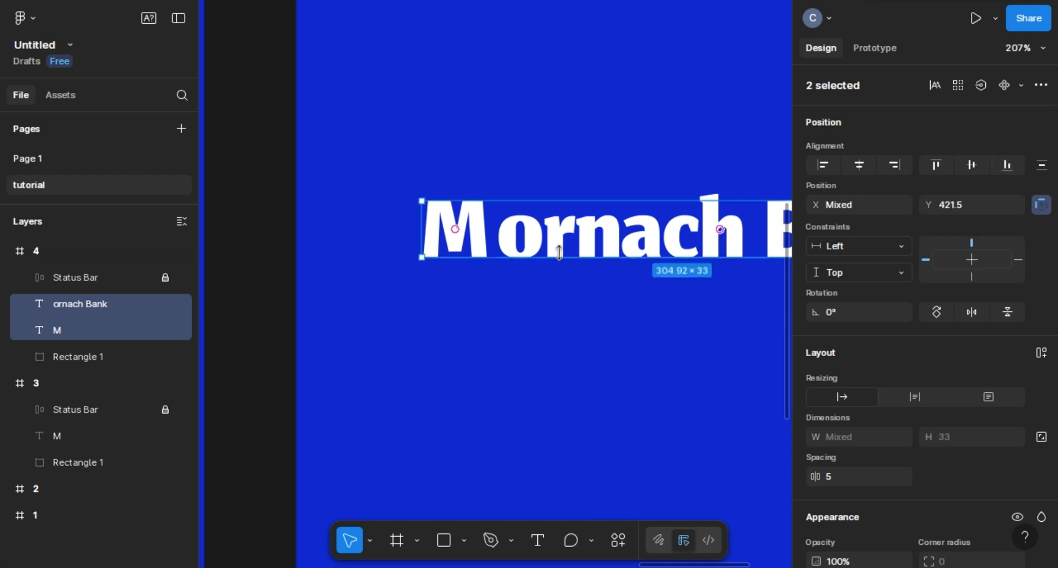
Move the M closer to "ornach Bank" so the two texts read as one name, keeping their shared baseline.
{"action": "left_click", "coordinate": [479, 231]}
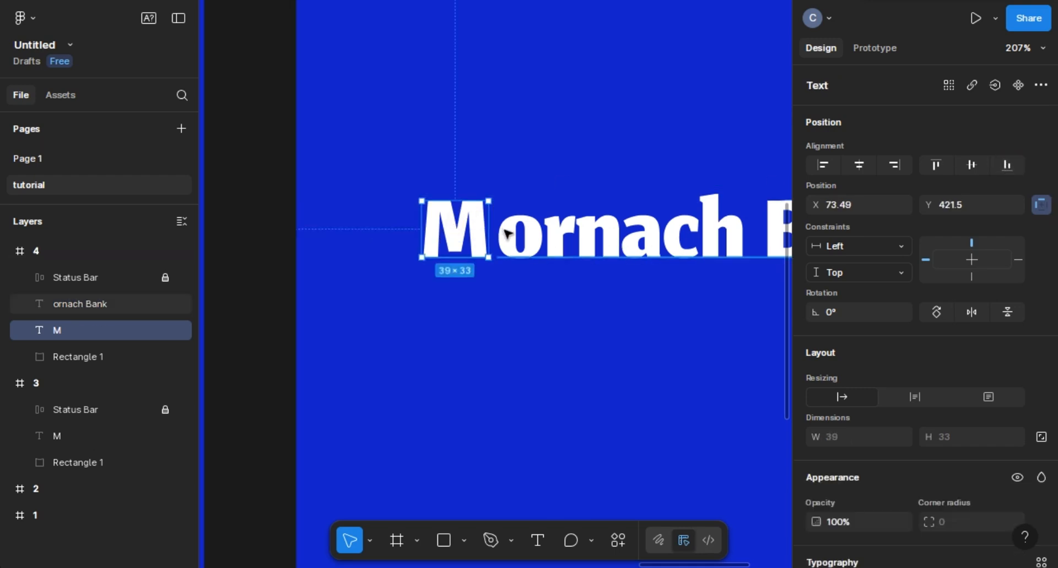
{"action": "scroll", "coordinate": [503, 237], "scroll_direction": "up", "scroll_amount": 8}
{"action": "left_click_drag", "start_coordinate": [415, 219], "coordinate": [453, 229]}
{"action": "scroll", "coordinate": [480, 244], "scroll_direction": "down", "scroll_amount": 3}
{"action": "scroll", "coordinate": [482, 246], "scroll_direction": "down", "scroll_amount": 8}
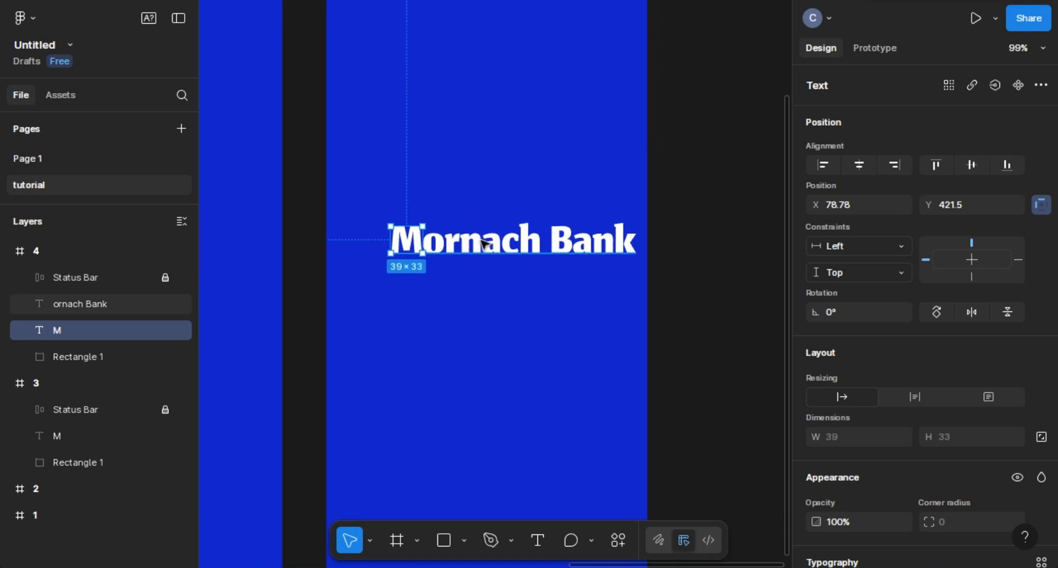
Group the M and "ornach Bank" texts and centre the group vertically and horizontally in frame 4.
{"action": "left_click", "coordinate": [480, 244], "text": "shift"}
{"action": "key", "text": "ctrl+g"}
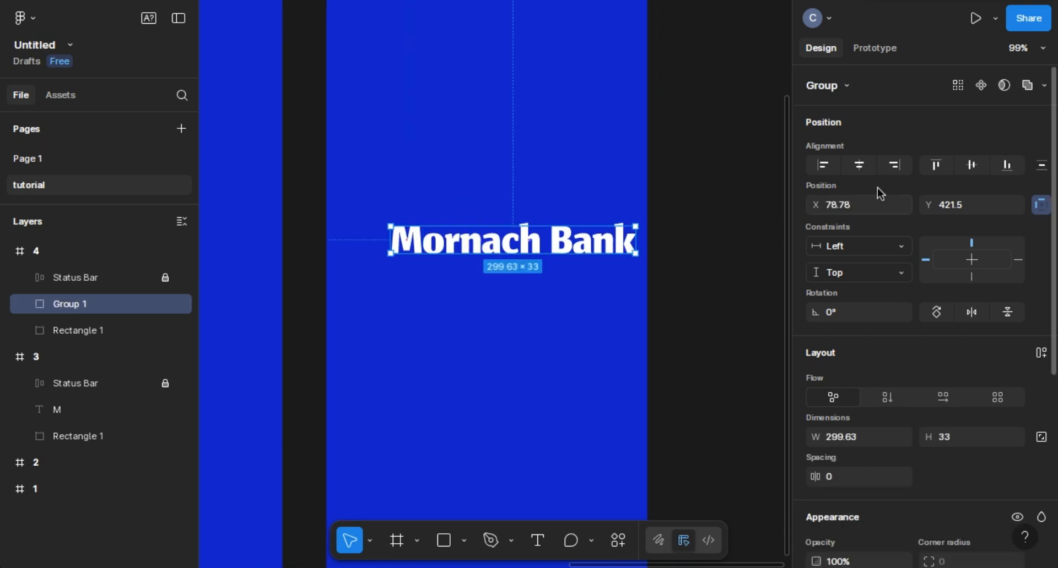
{"action": "left_click", "coordinate": [970, 166]}
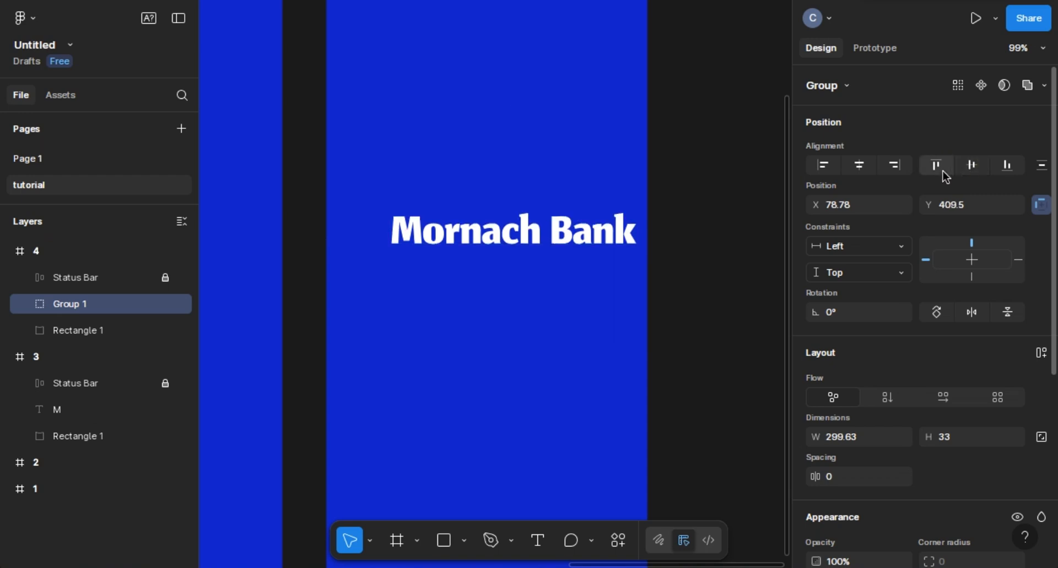
{"action": "left_click", "coordinate": [860, 165]}
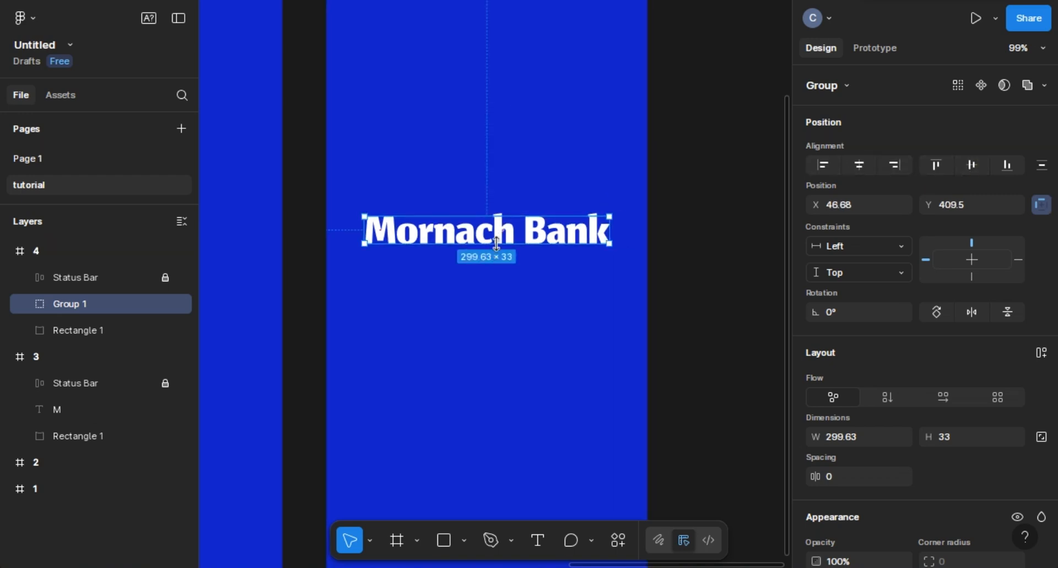
Ungroup the centred Mornach Bank group into its separate M and "ornach Bank" text layers.
{"action": "right_click", "coordinate": [70, 304]}
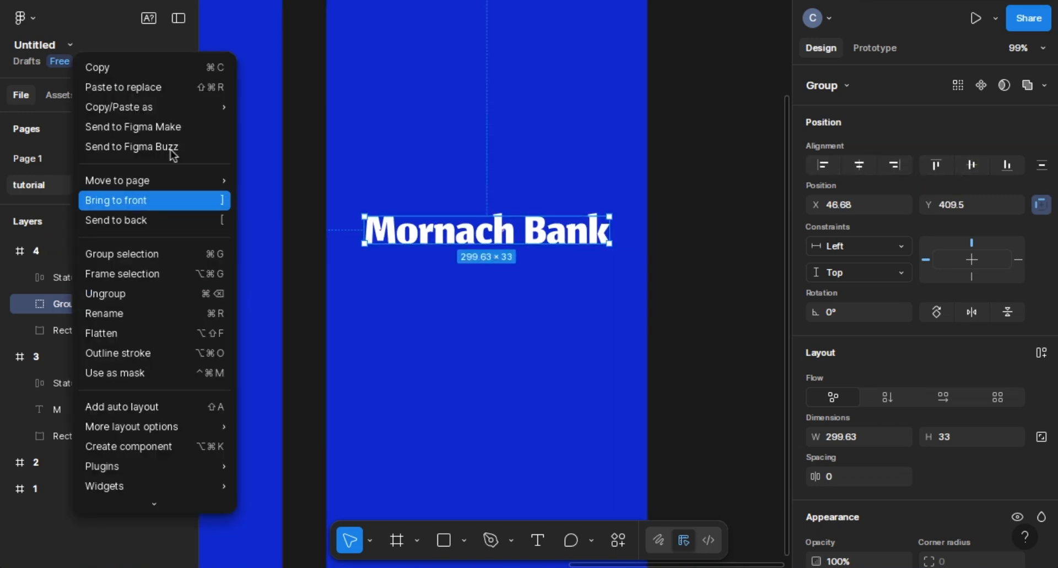
{"action": "mouse_move", "coordinate": [181, 111]}
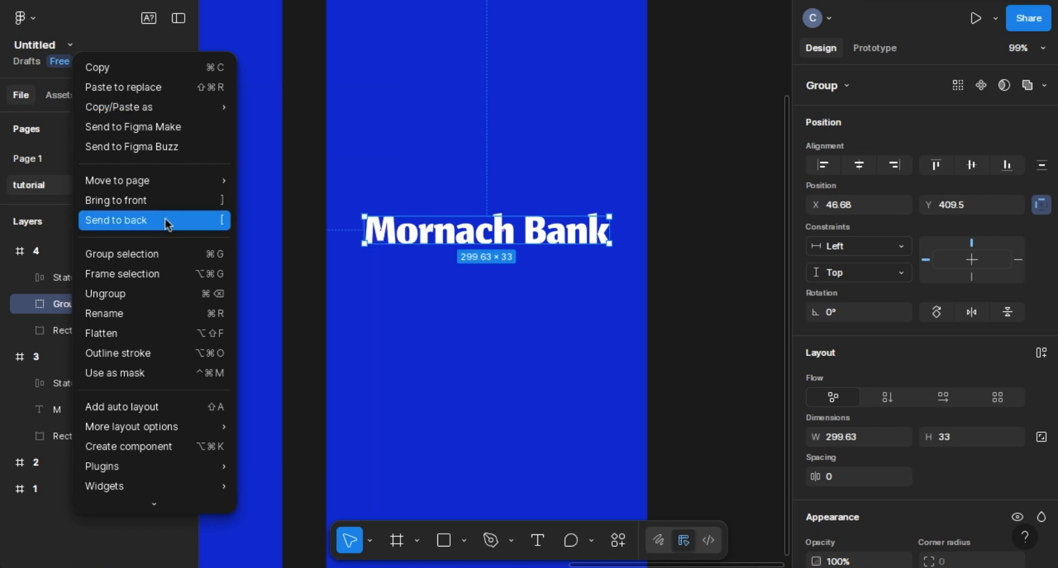
{"action": "left_click", "coordinate": [141, 291]}
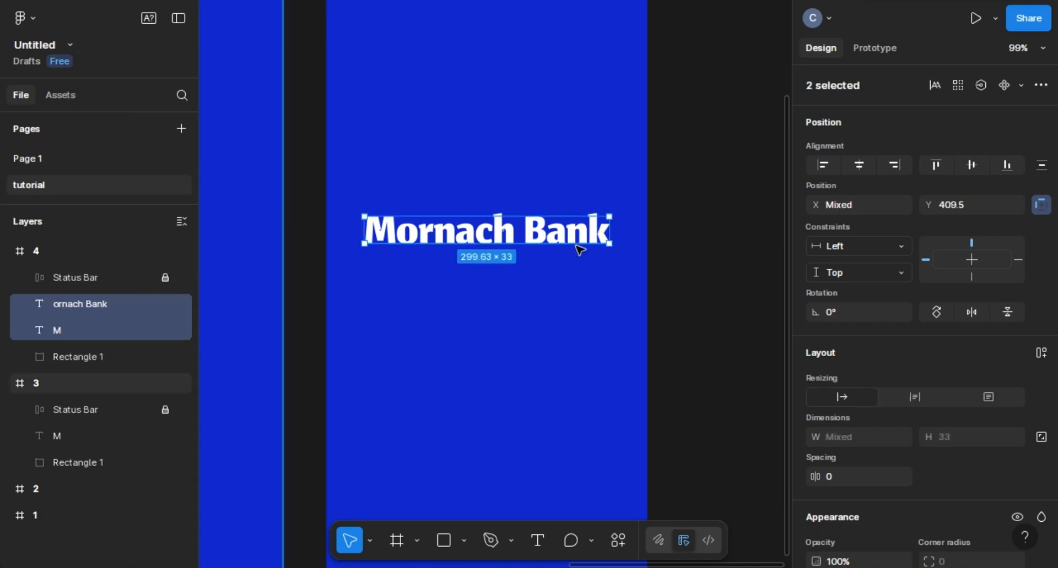
Add a prototype connection from frame 2 to frame 3 with the After delay trigger at 800 ms.
{"action": "scroll", "coordinate": [573, 243], "scroll_direction": "down", "scroll_amount": 5}
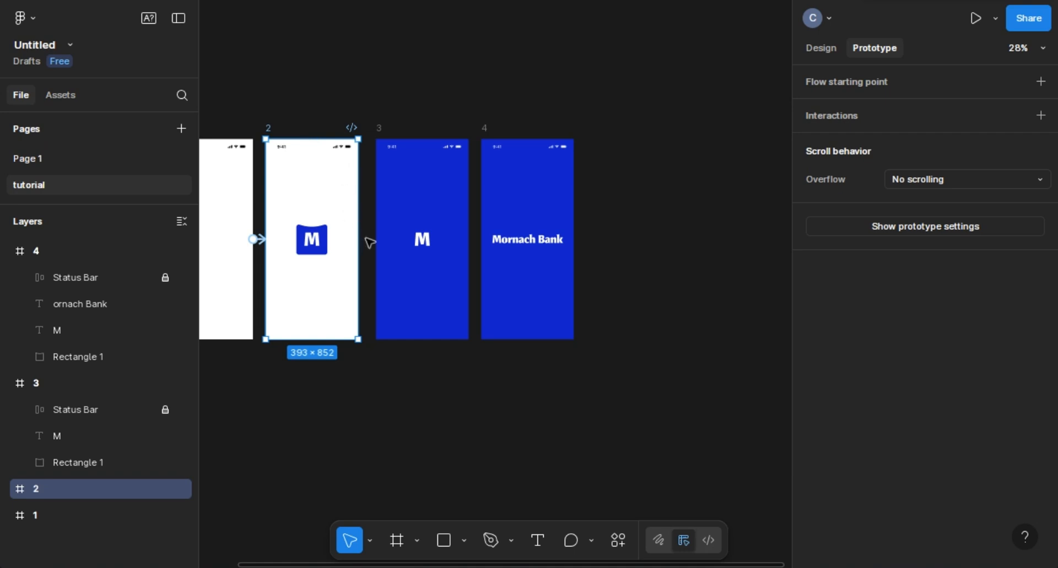
{"action": "left_click_drag", "start_coordinate": [357, 240], "coordinate": [630, 109]}
{"action": "left_click", "coordinate": [630, 147]}
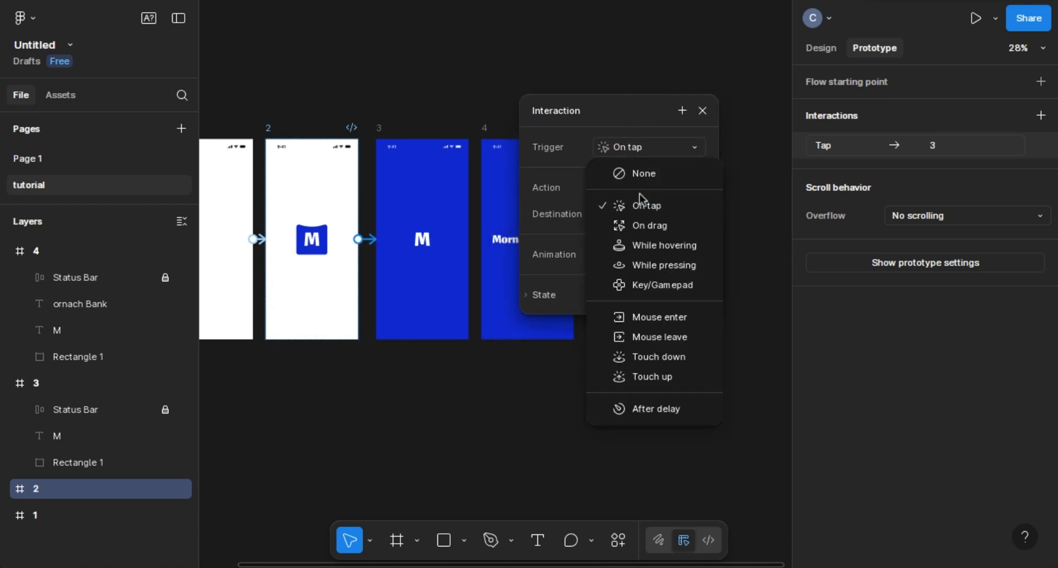
{"action": "left_click", "coordinate": [649, 406]}
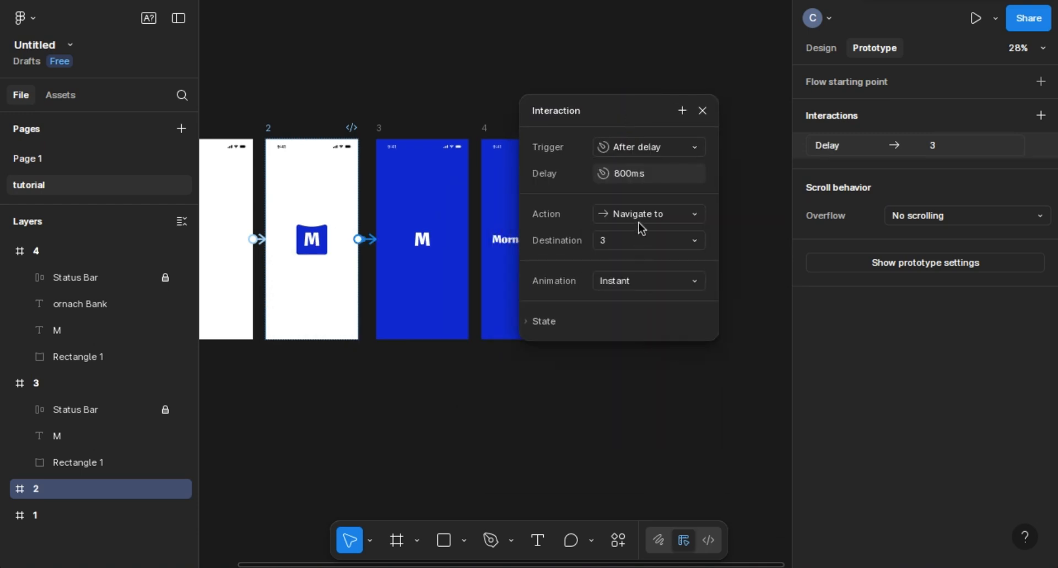
Set the frame 2 to frame 3 transition to Smart animate with the Quick curve and a duration of 800 ms.
{"action": "left_click", "coordinate": [626, 289]}
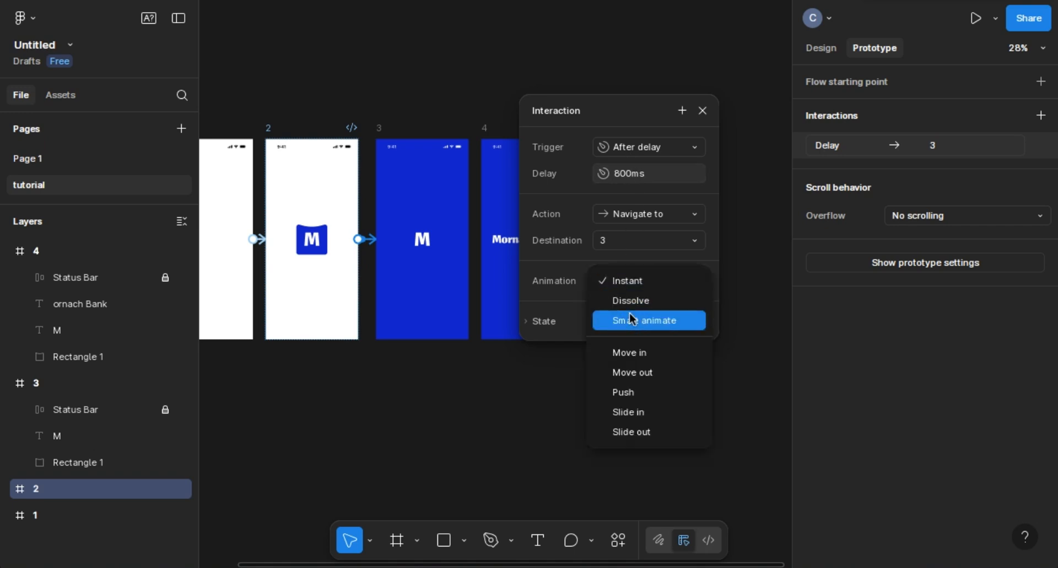
{"action": "left_click", "coordinate": [629, 318]}
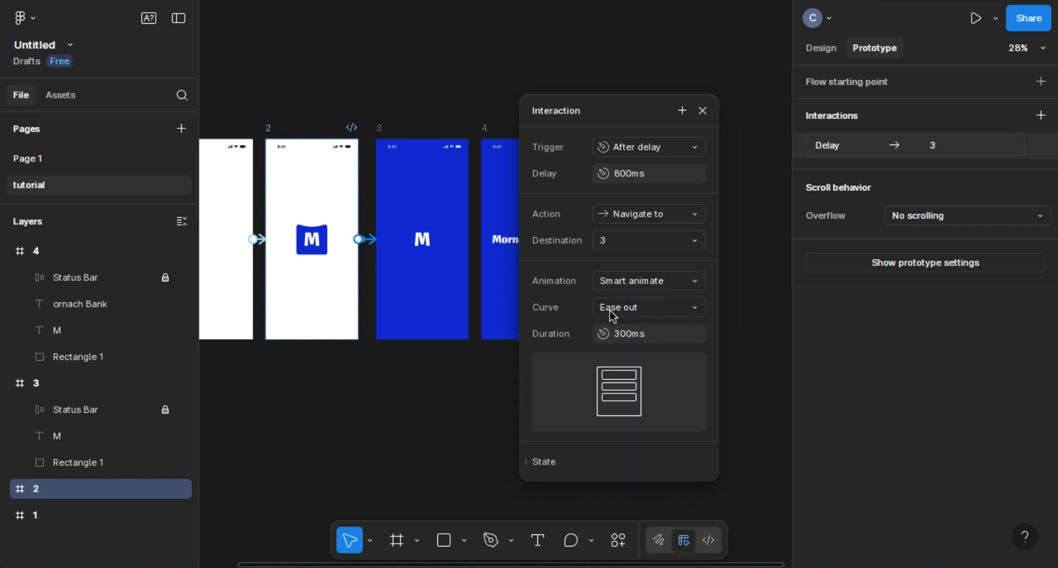
{"action": "left_click", "coordinate": [659, 315]}
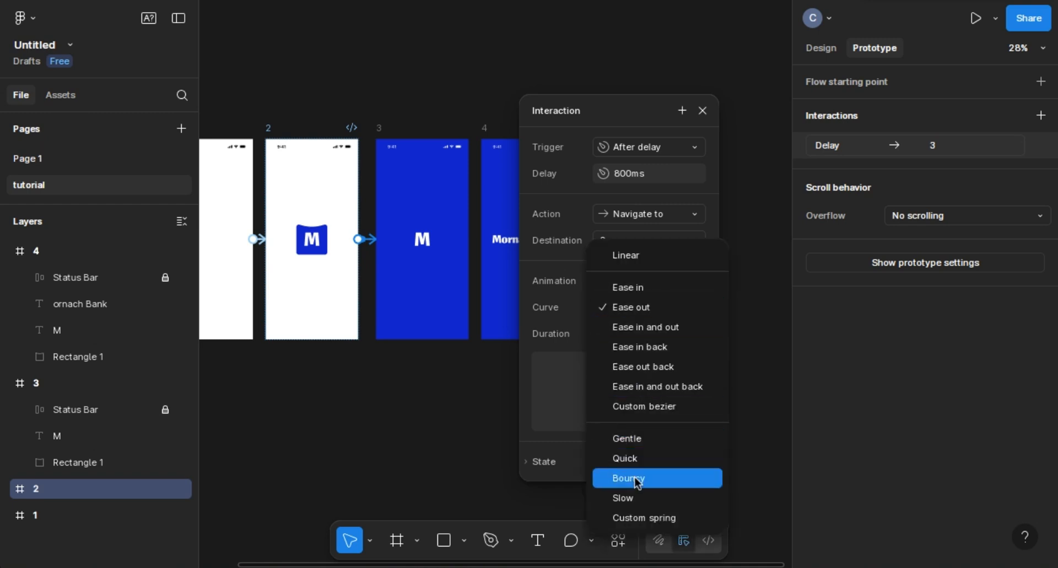
{"action": "left_click", "coordinate": [634, 458]}
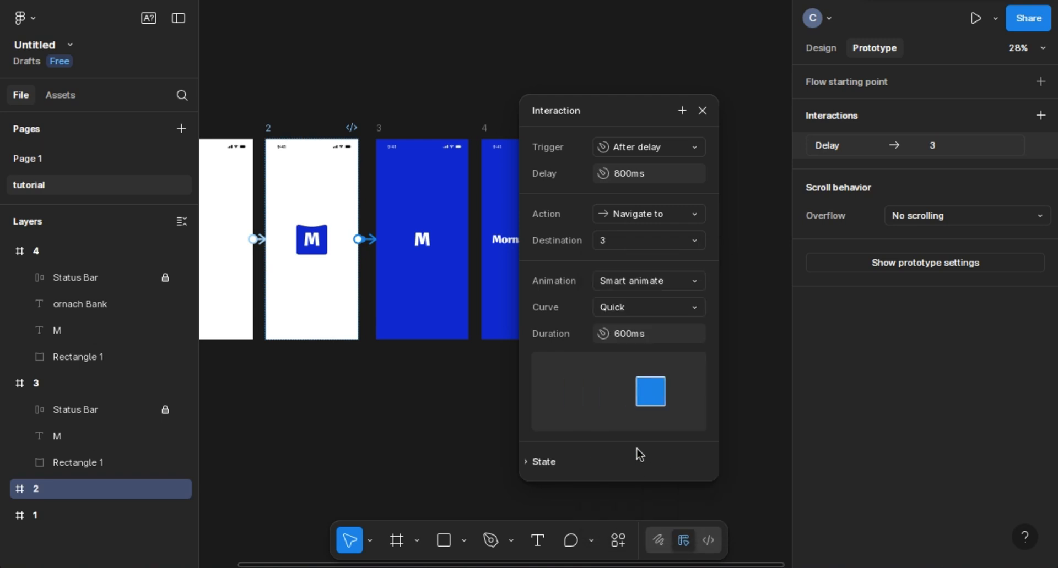
{"action": "left_click", "coordinate": [632, 334]}
{"action": "double_click", "coordinate": [633, 335]}
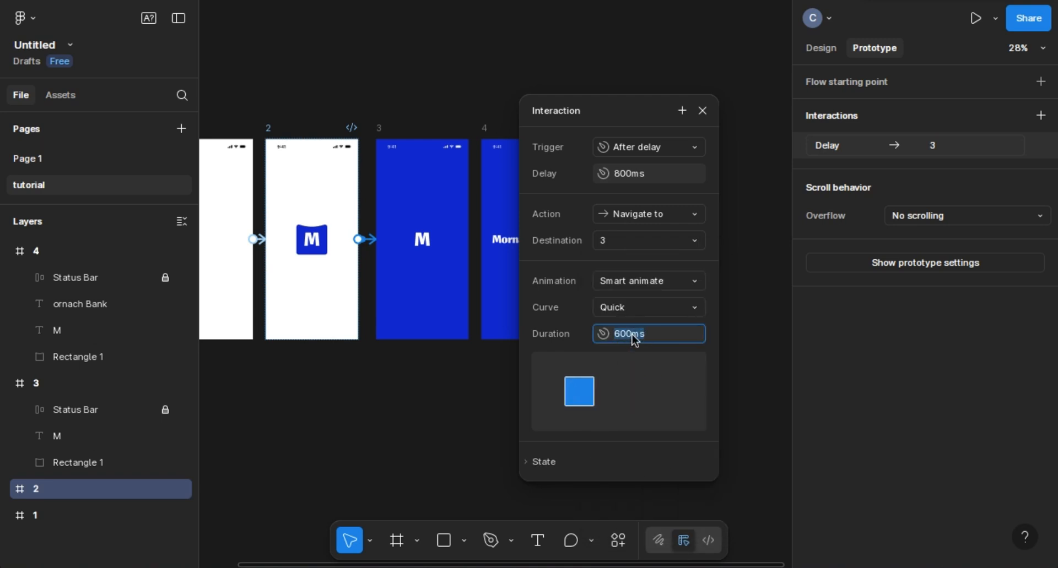
{"action": "type", "text": "800"}
{"action": "key", "text": "Return"}
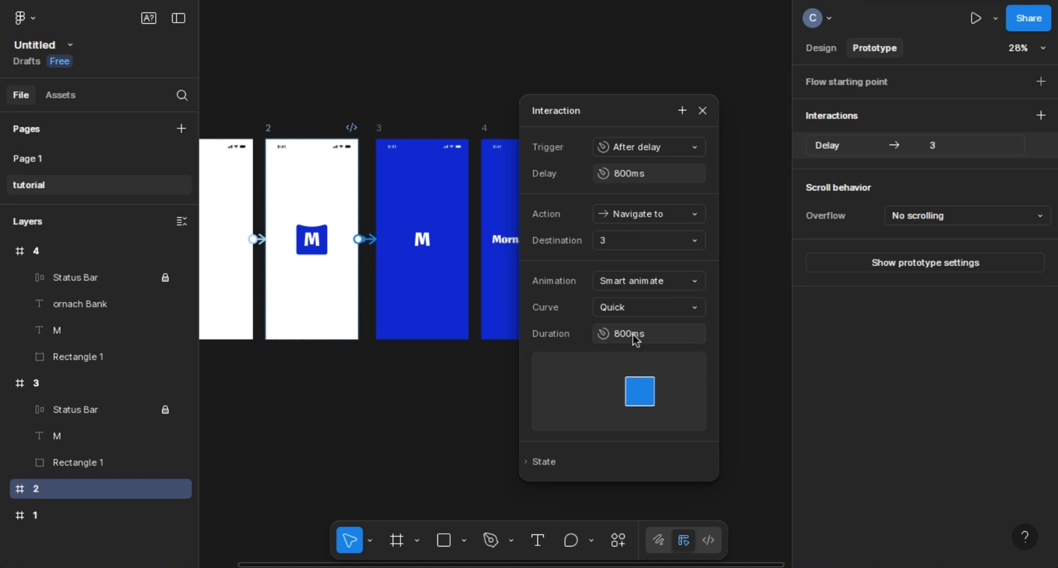
{"action": "left_click", "coordinate": [701, 112]}
Connect frame 3 to frame 4 with an After delay trigger of 800 ms, keeping the Smart animate transition.
{"action": "left_click", "coordinate": [378, 130]}
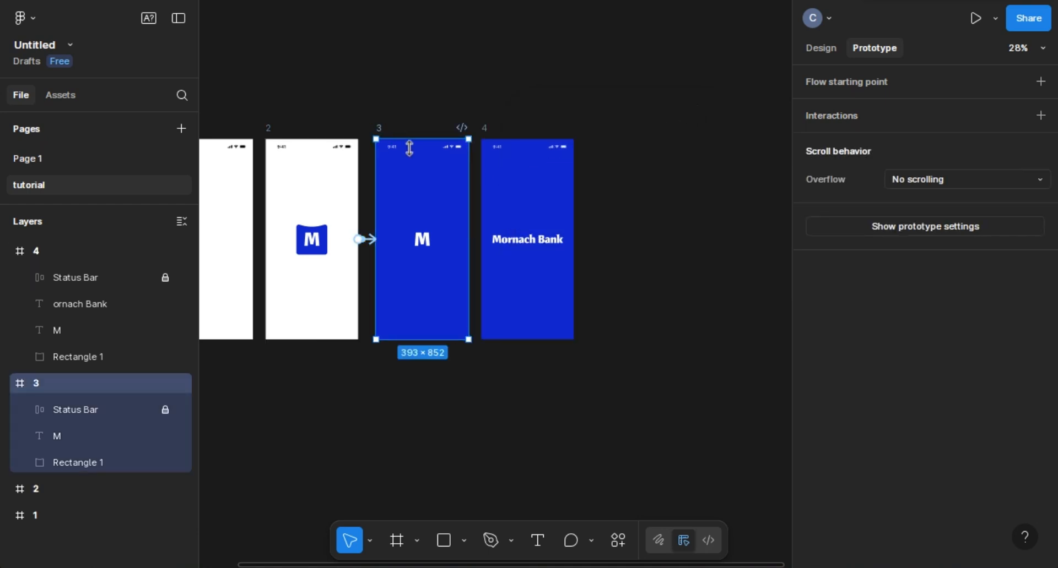
{"action": "left_click_drag", "start_coordinate": [468, 239], "coordinate": [493, 240]}
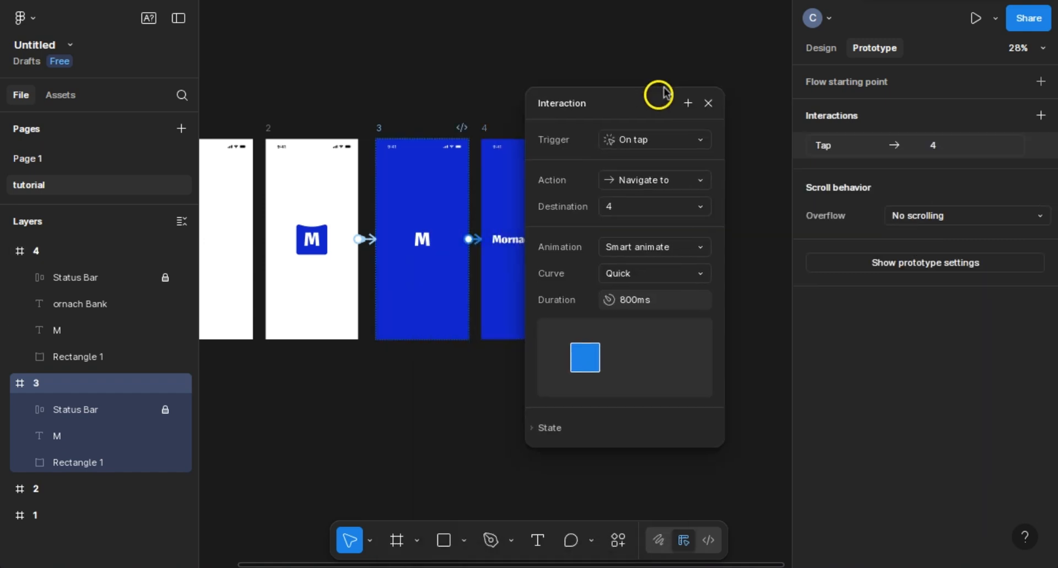
{"action": "left_click_drag", "start_coordinate": [665, 93], "coordinate": [699, 56]}
{"action": "left_click", "coordinate": [690, 103]}
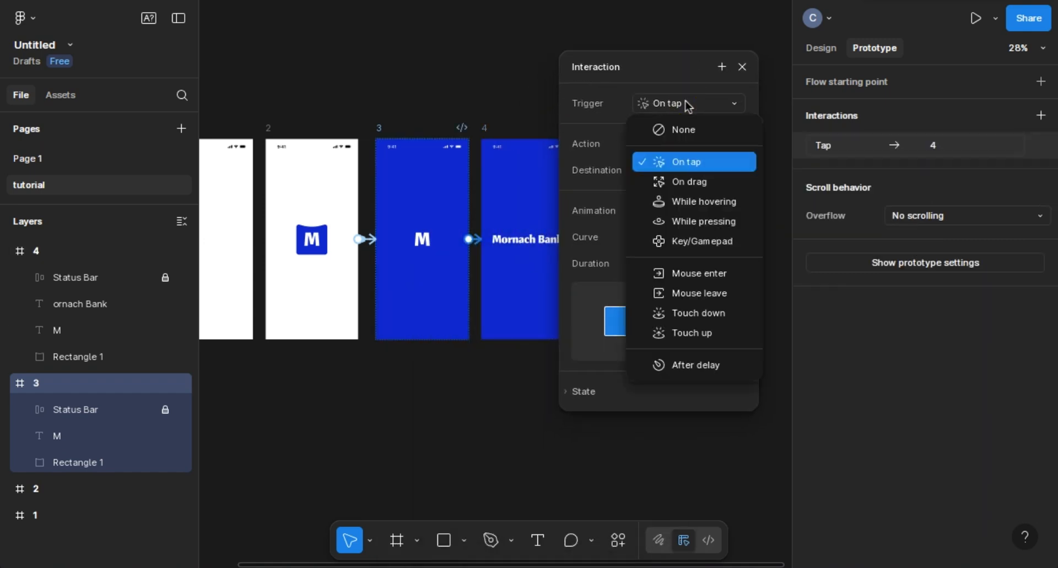
{"action": "left_click", "coordinate": [667, 367]}
{"action": "left_click", "coordinate": [682, 140]}
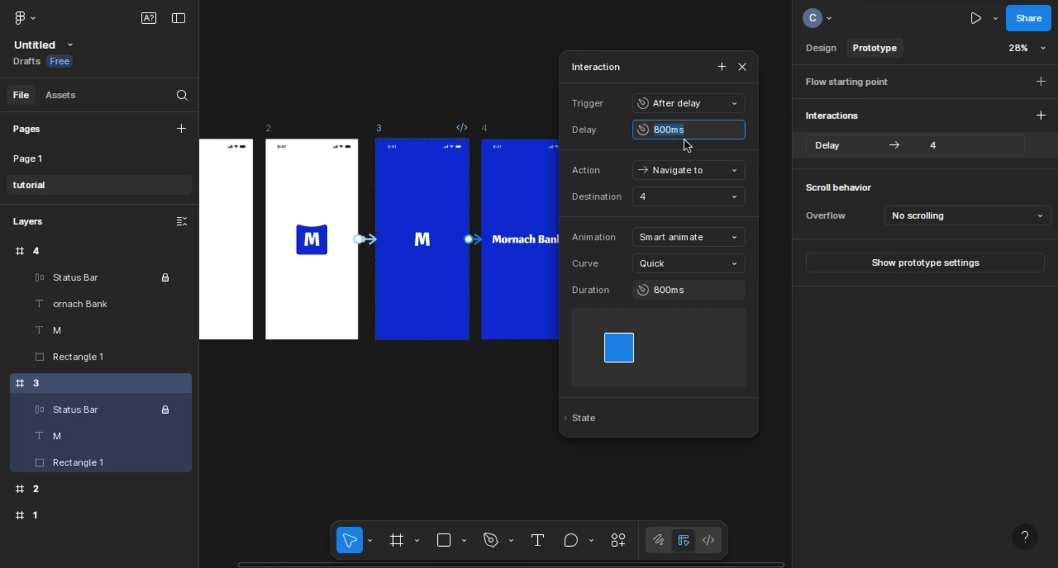
{"action": "left_click", "coordinate": [665, 240]}
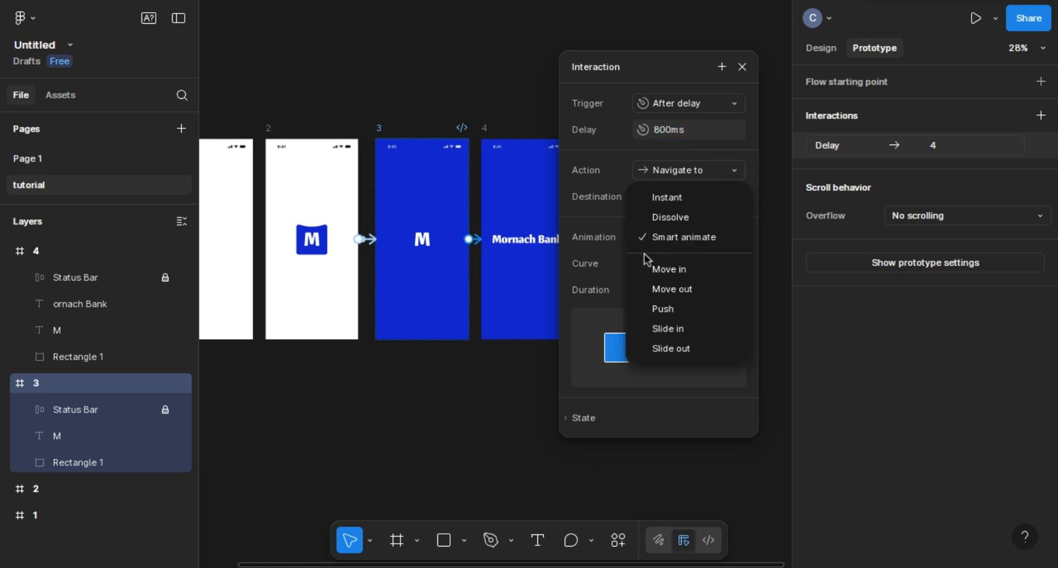
{"action": "key", "text": "Escape"}
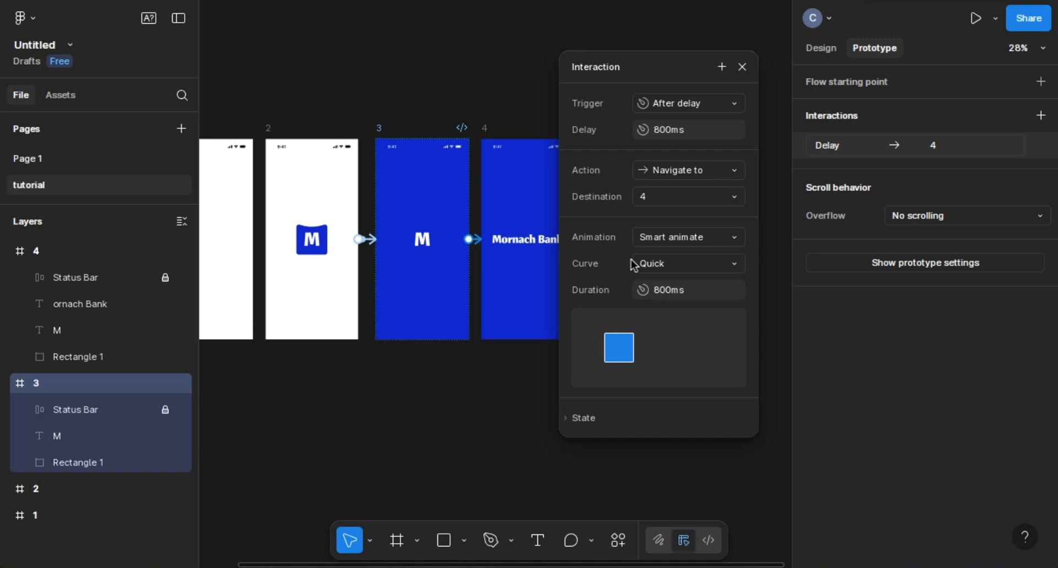
Set the duration of the frame 3 to frame 4 Smart animate transition to 1200 ms.
{"action": "left_click", "coordinate": [672, 291]}
{"action": "type", "text": "1200"}
{"action": "key", "text": "Return"}
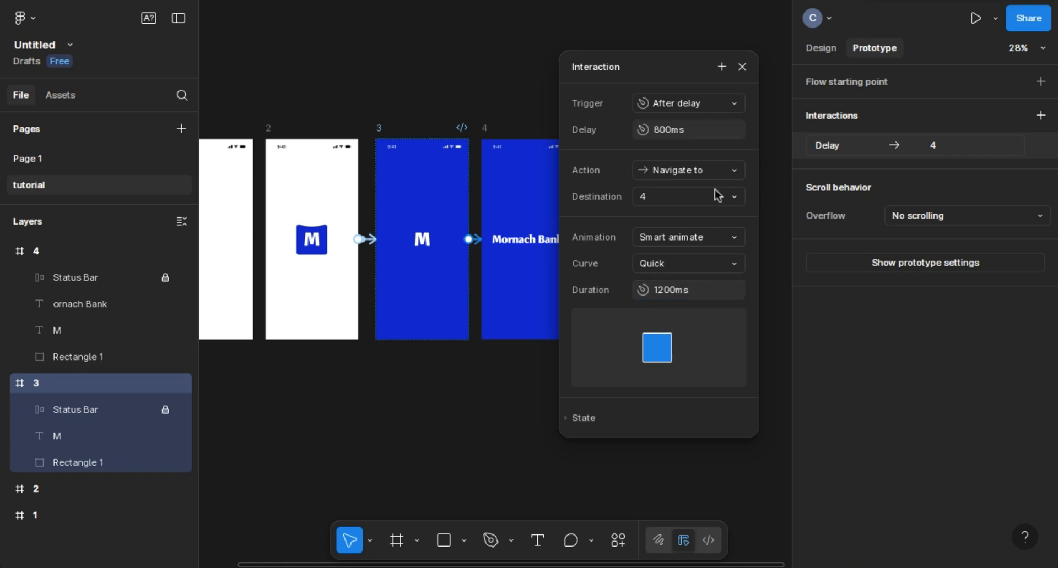
{"action": "left_click", "coordinate": [741, 66]}
Preview Flow 1 from frame 1 and examine how the M turns into Mornach Bank.
{"action": "scroll", "coordinate": [510, 246], "scroll_direction": "down", "scroll_amount": 3}
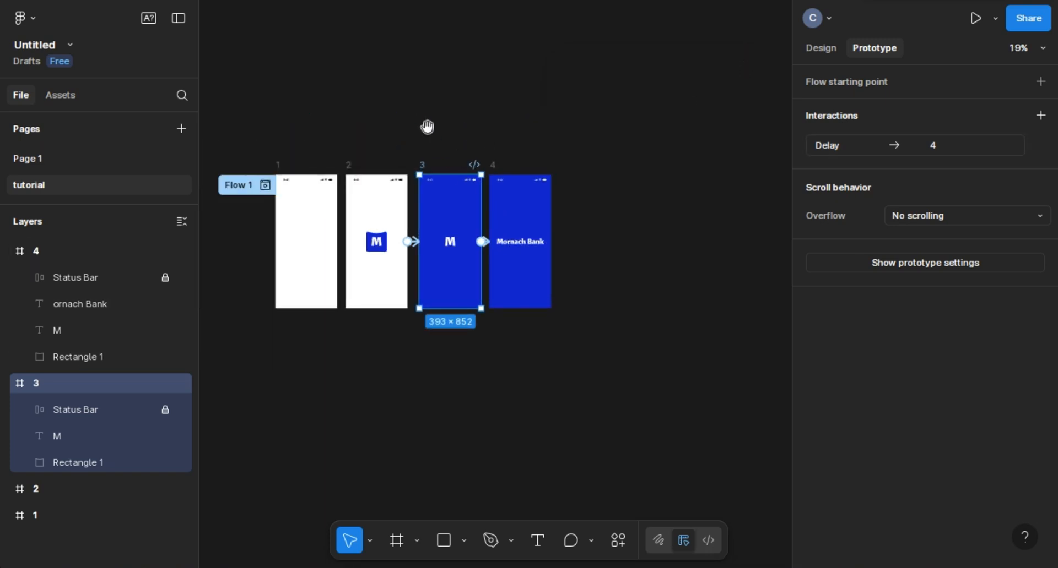
{"action": "left_click_drag", "start_coordinate": [427, 127], "coordinate": [461, 129]}
{"action": "left_click", "coordinate": [299, 186]}
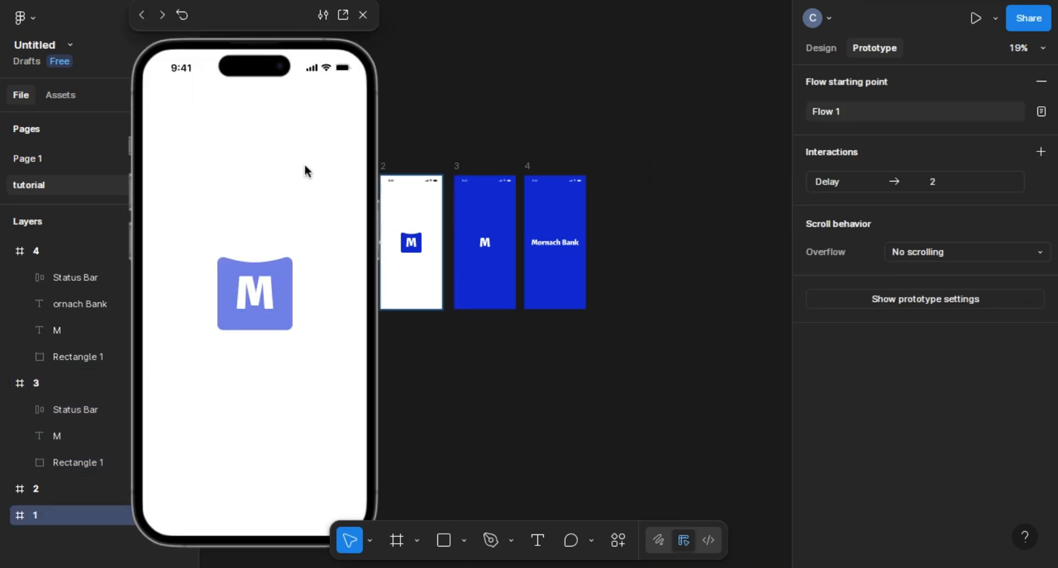
{"action": "left_click_drag", "start_coordinate": [284, 16], "coordinate": [219, 4]}
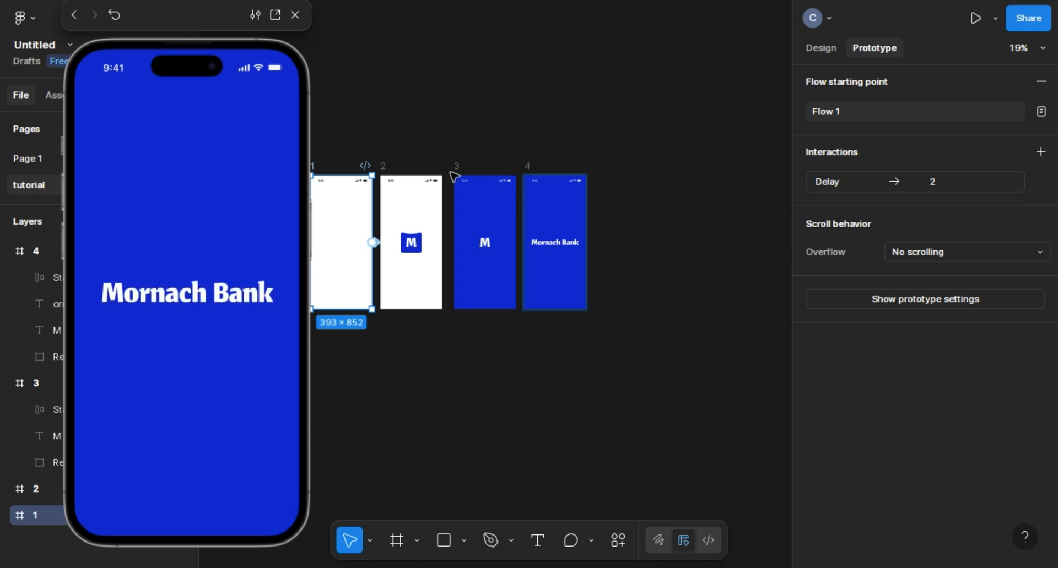
{"action": "scroll", "coordinate": [501, 245], "scroll_direction": "up", "scroll_amount": 10}
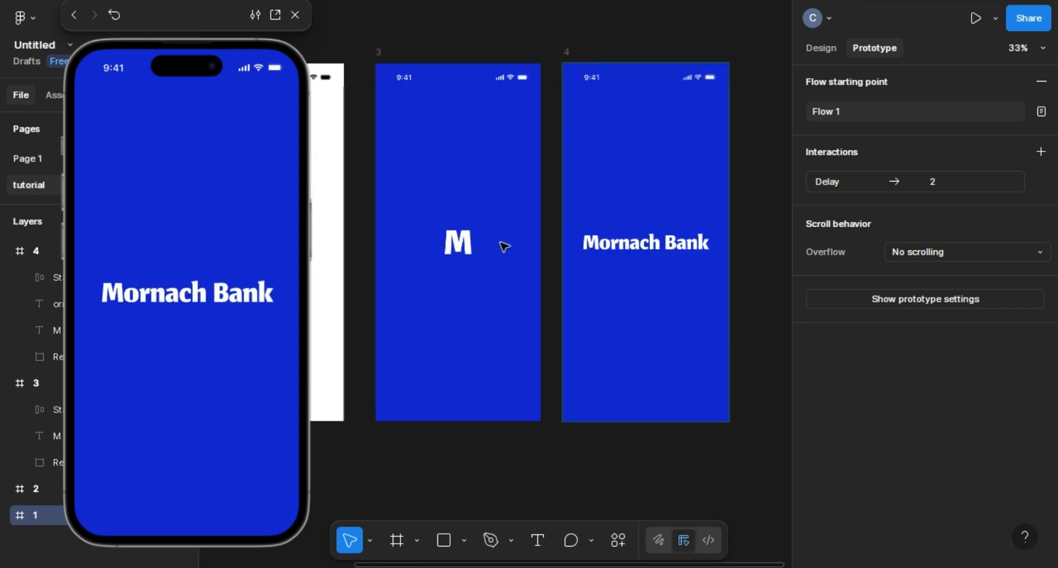
{"action": "scroll", "coordinate": [435, 196], "scroll_direction": "down", "scroll_amount": 6}
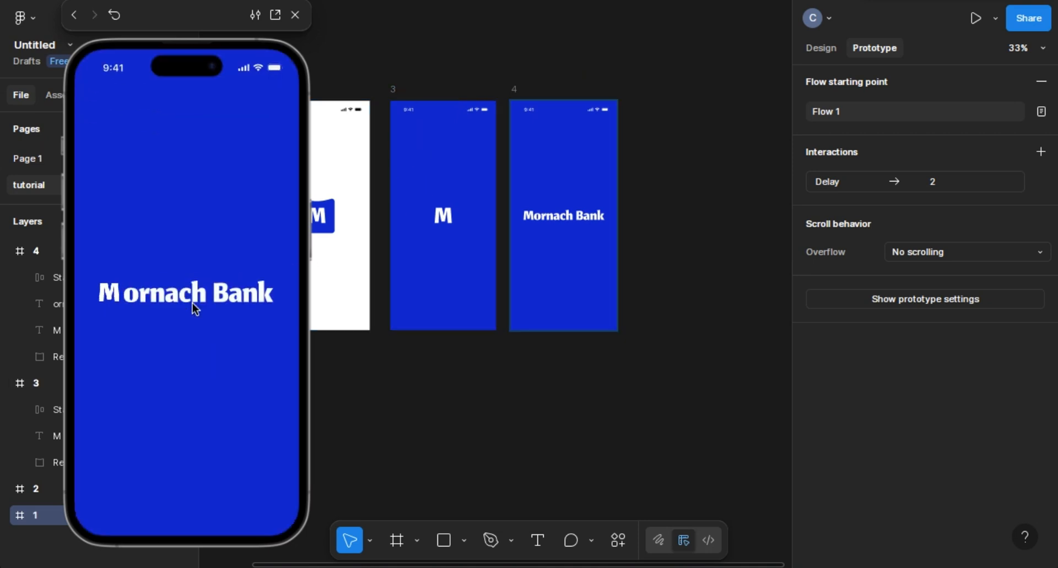
{"action": "key", "text": "Escape"}
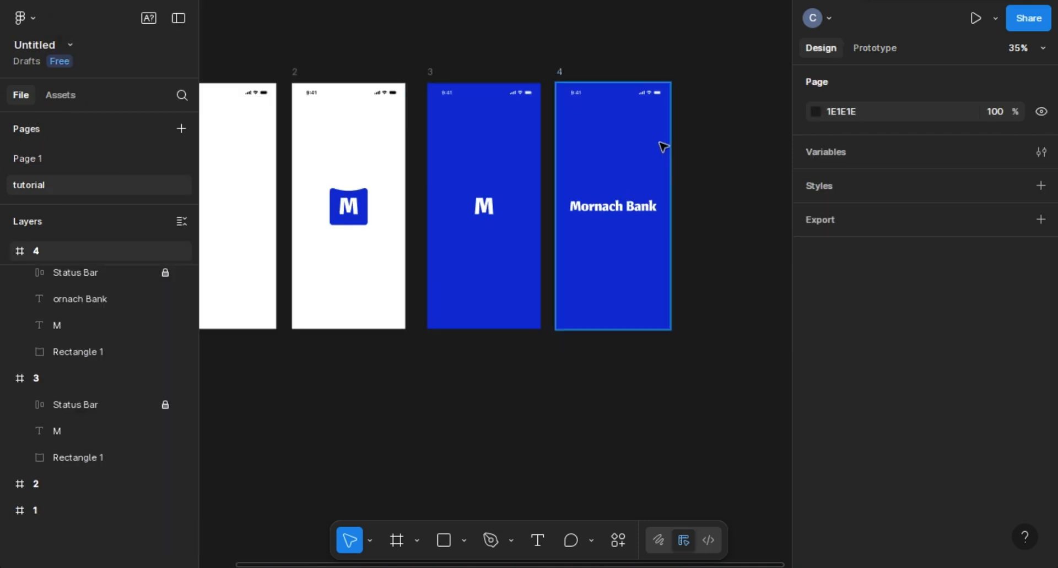
Duplicate frame 4 and place the copy directly to its right at X 1165, Y -55.
{"action": "scroll", "coordinate": [657, 144], "scroll_direction": "up", "scroll_amount": 2}
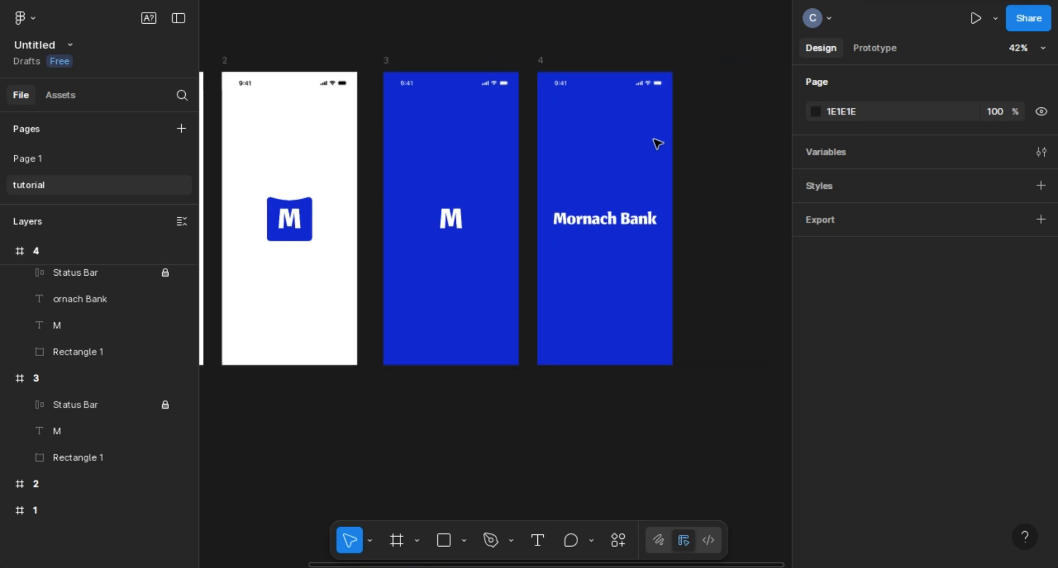
{"action": "left_click_drag", "start_coordinate": [688, 118], "coordinate": [603, 118]}
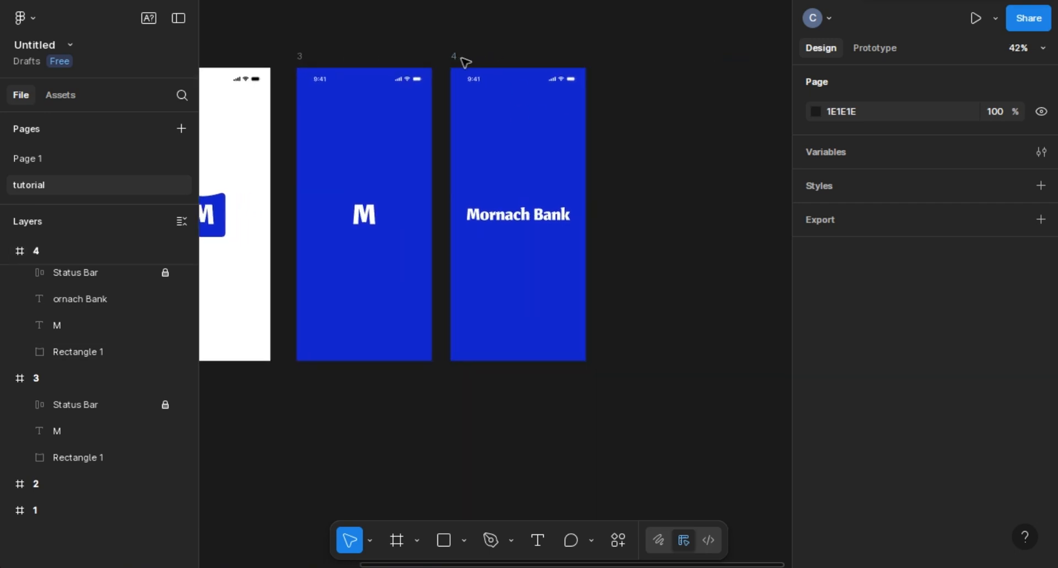
{"action": "left_click", "coordinate": [493, 114]}
{"action": "left_click_drag", "start_coordinate": [493, 116], "coordinate": [649, 112], "text": "alt"}
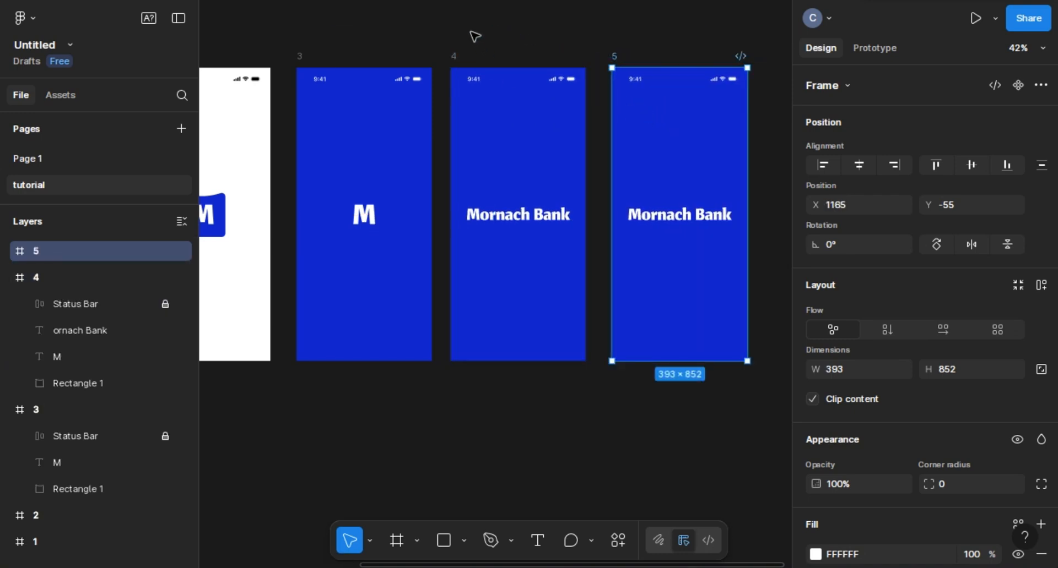
Move the "ornach Bank" text in frame 4 down to Y 426 and set its opacity to 0%.
{"action": "left_click", "coordinate": [522, 221]}
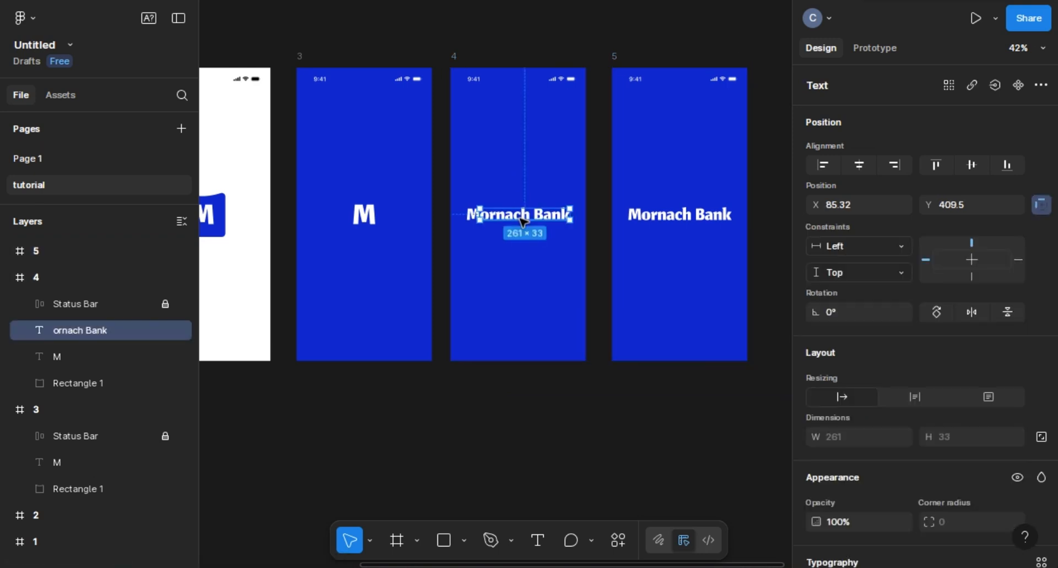
{"action": "scroll", "coordinate": [523, 219], "scroll_direction": "up", "scroll_amount": 3}
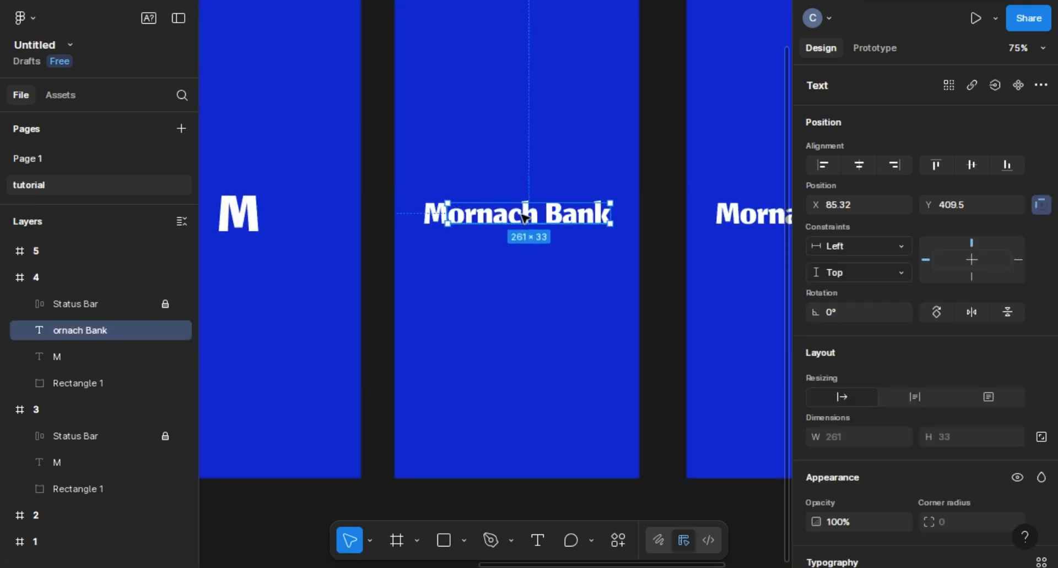
{"action": "left_click_drag", "start_coordinate": [521, 214], "coordinate": [521, 224]}
{"action": "left_click_drag", "start_coordinate": [533, 224], "coordinate": [534, 224]}
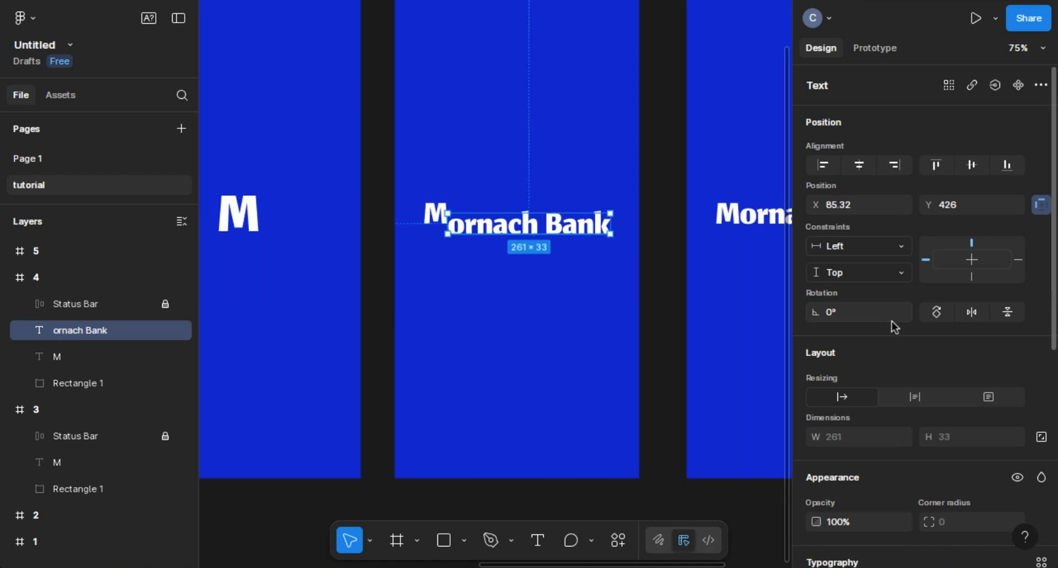
{"action": "scroll", "coordinate": [877, 477], "scroll_direction": "down", "scroll_amount": 3}
{"action": "left_click", "coordinate": [844, 365]}
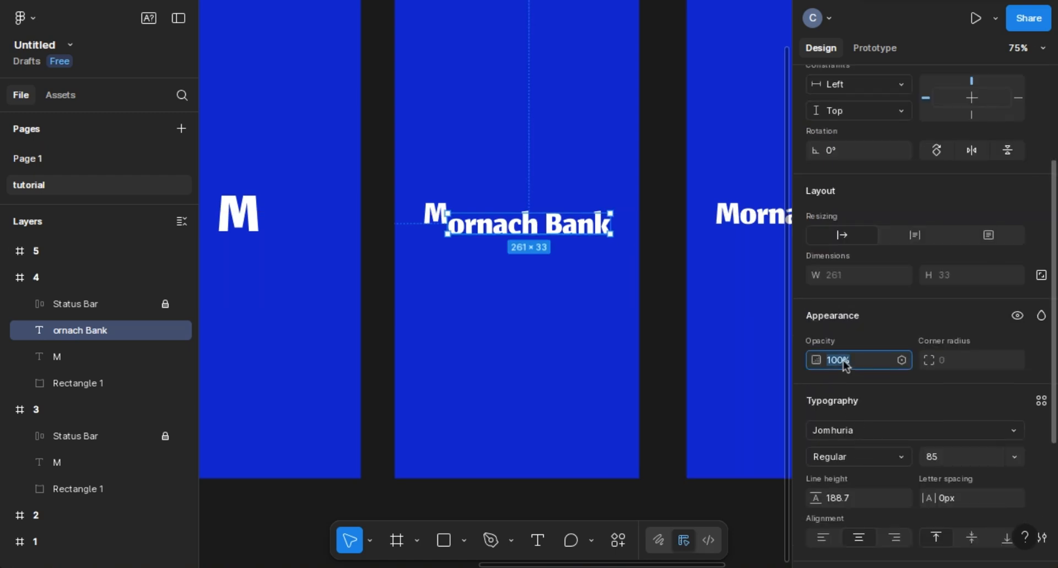
{"action": "type", "text": "0"}
{"action": "key", "text": "Return"}
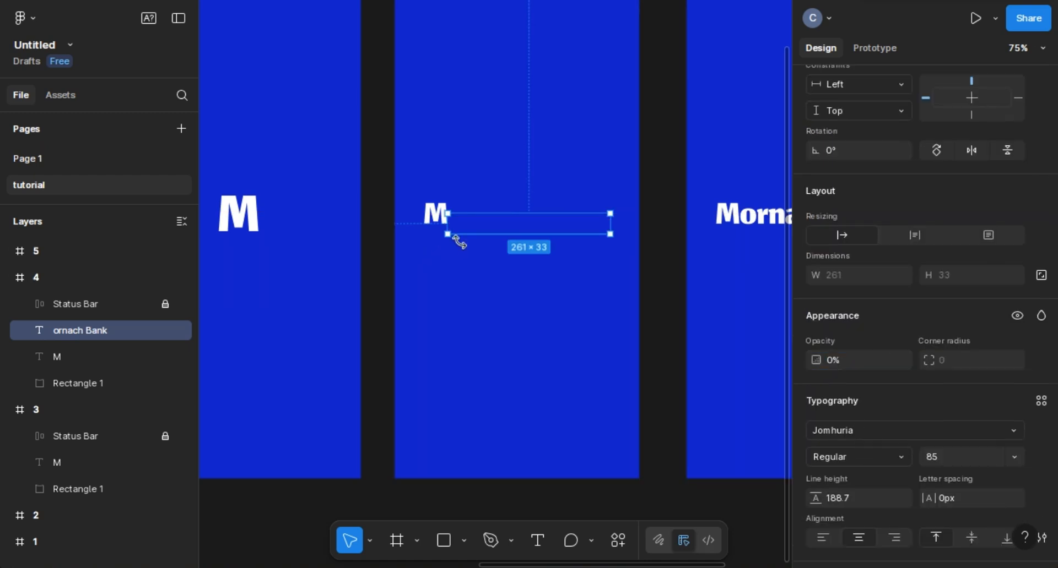
Set the duration of the frame 3 to frame 4 prototype transition to 800 ms.
{"action": "scroll", "coordinate": [448, 236], "scroll_direction": "down", "scroll_amount": 5}
{"action": "left_click", "coordinate": [871, 46]}
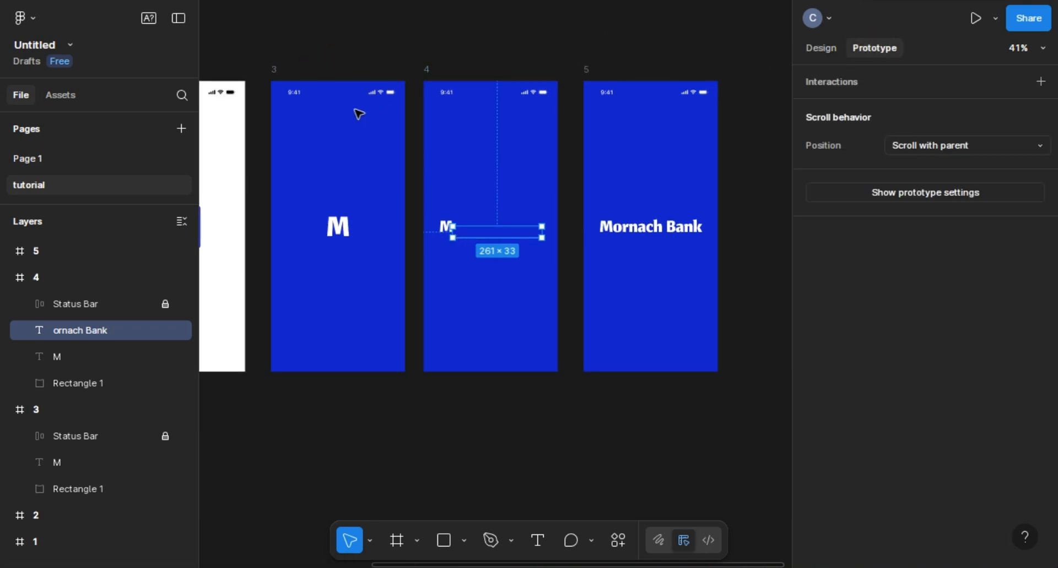
{"action": "left_click", "coordinate": [393, 58]}
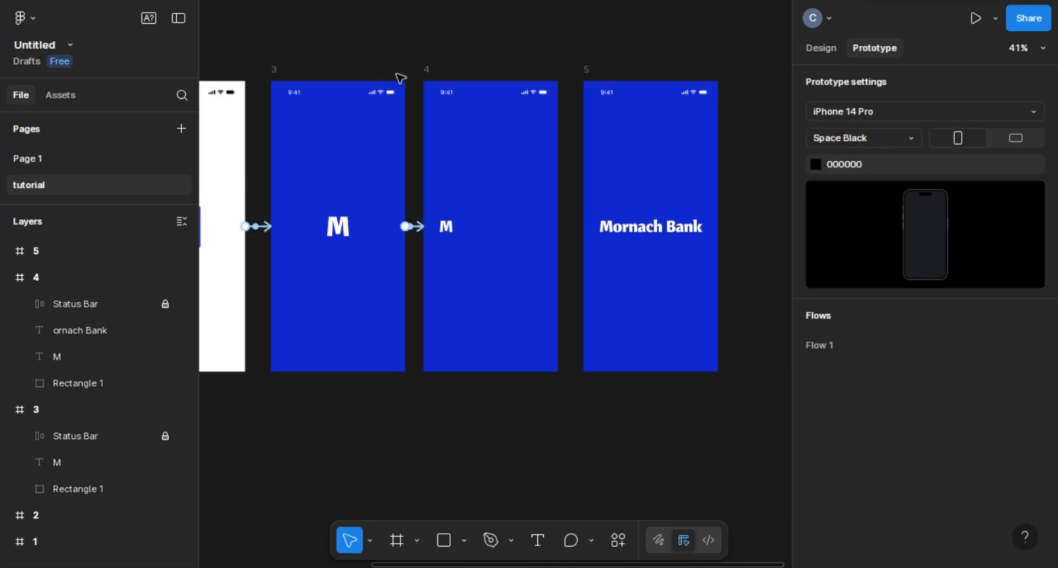
{"action": "left_click", "coordinate": [417, 227]}
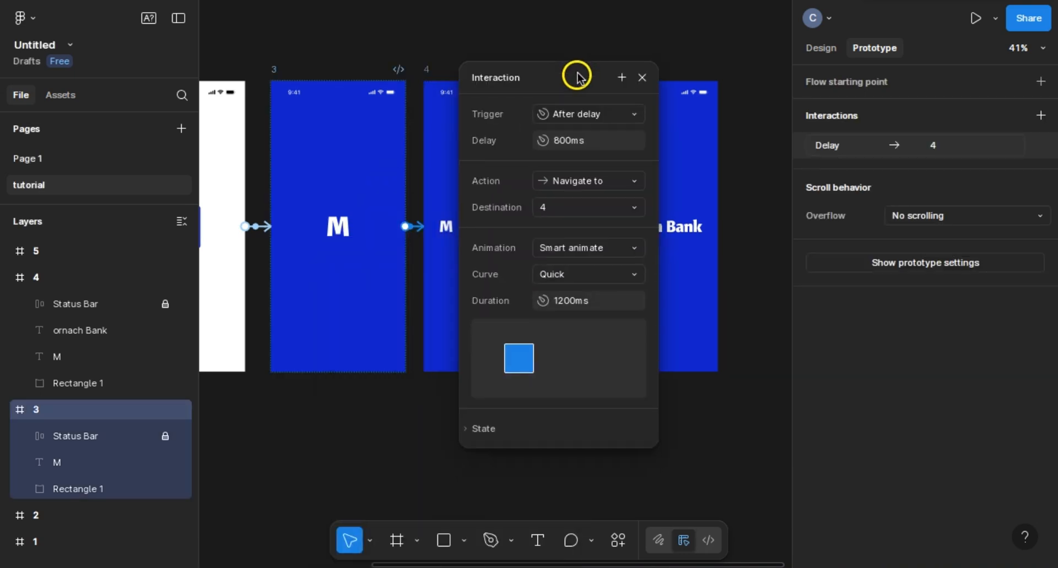
{"action": "left_click", "coordinate": [573, 300]}
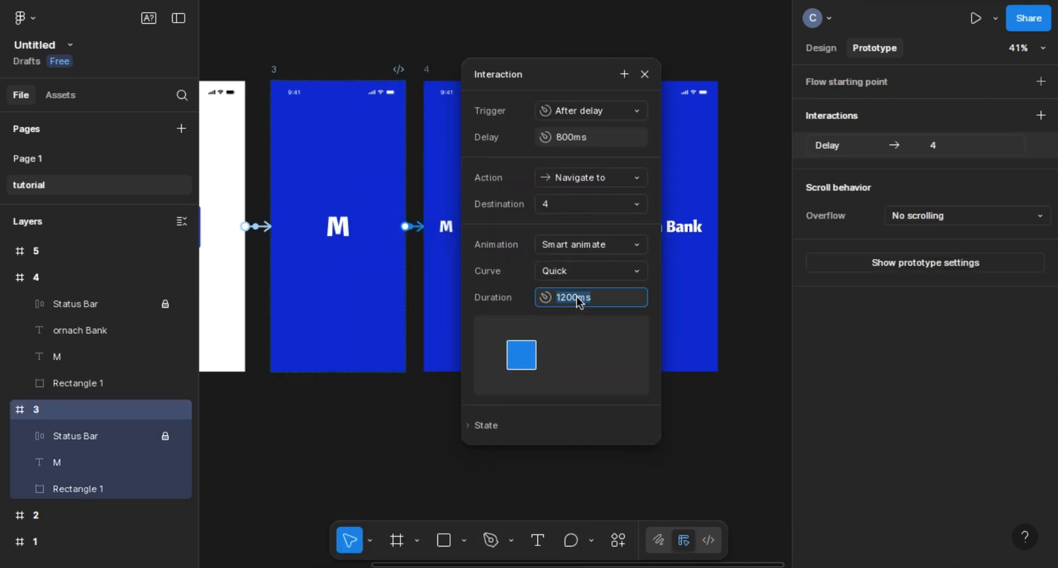
{"action": "type", "text": "800"}
{"action": "key", "text": "Return"}
{"action": "left_click", "coordinate": [645, 74]}
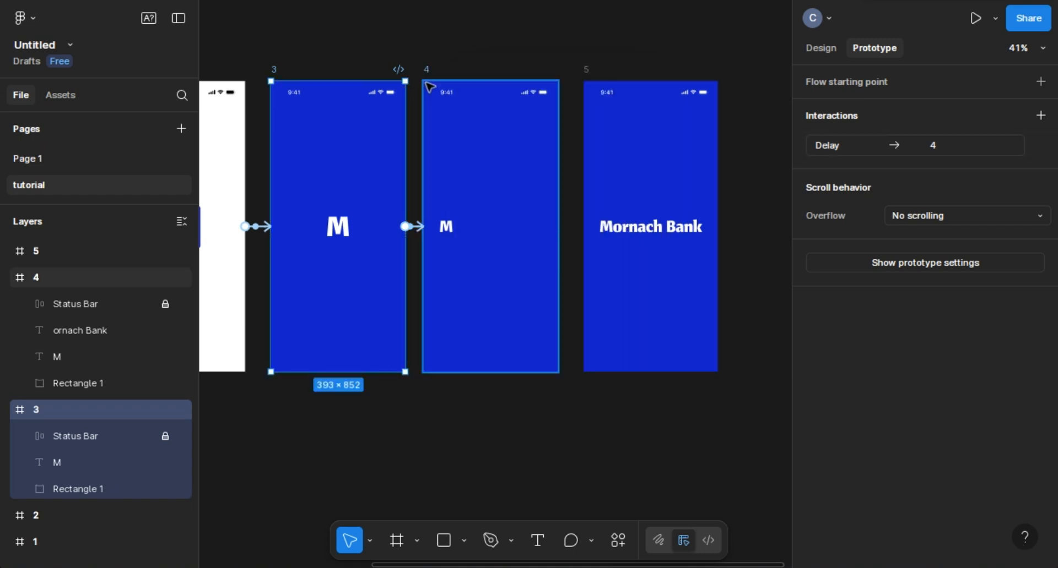
Connect frame 4 to frame 5 with an After delay trigger of 800 ms, keeping the Smart animate transition with the Quick curve.
{"action": "left_click", "coordinate": [554, 209]}
{"action": "left_click_drag", "start_coordinate": [558, 226], "coordinate": [603, 227]}
{"action": "left_click_drag", "start_coordinate": [602, 264], "coordinate": [670, 77]}
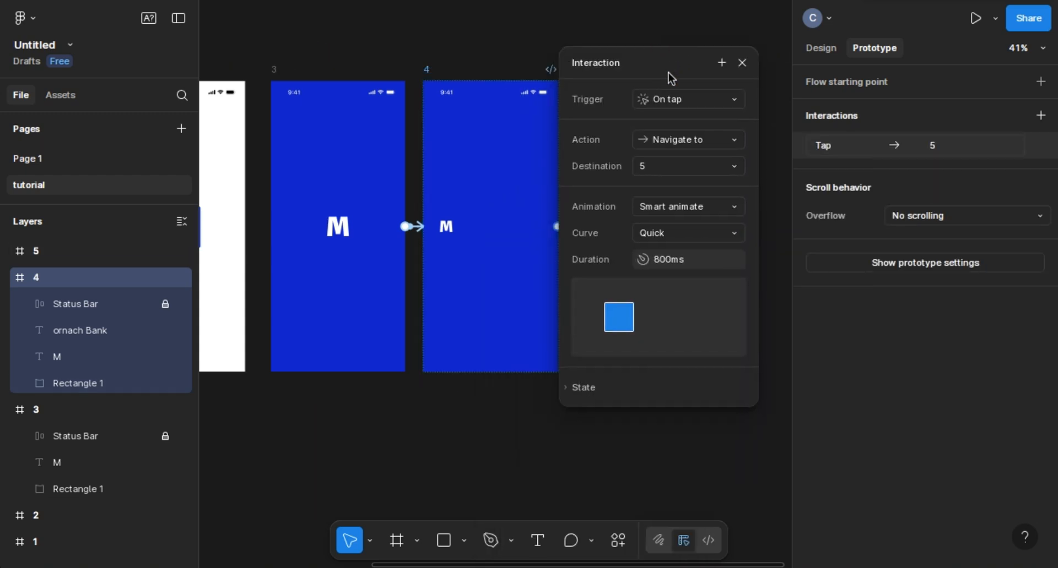
{"action": "left_click", "coordinate": [667, 99]}
{"action": "left_click", "coordinate": [689, 361]}
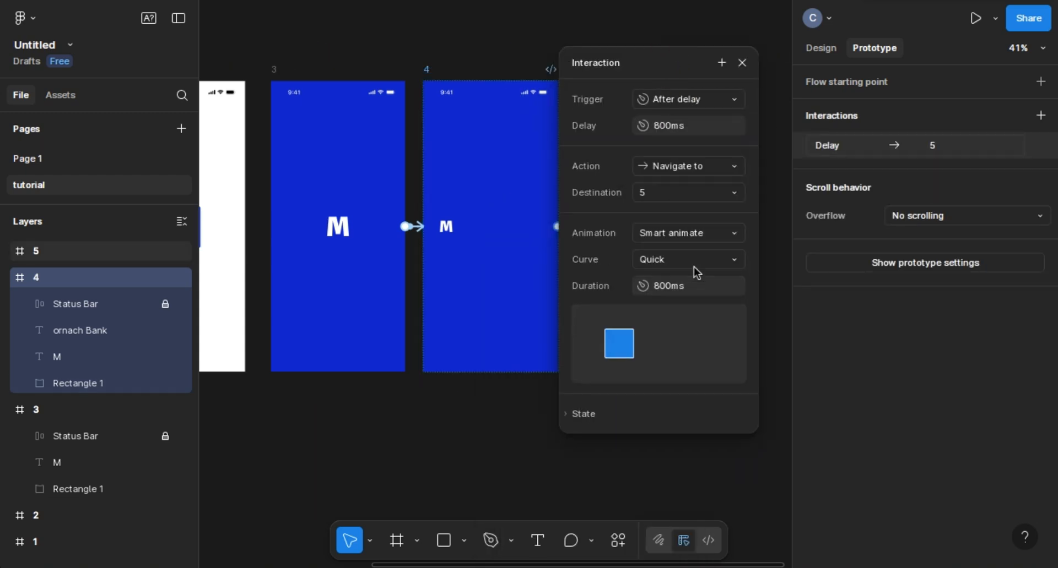
{"action": "left_click", "coordinate": [742, 62]}
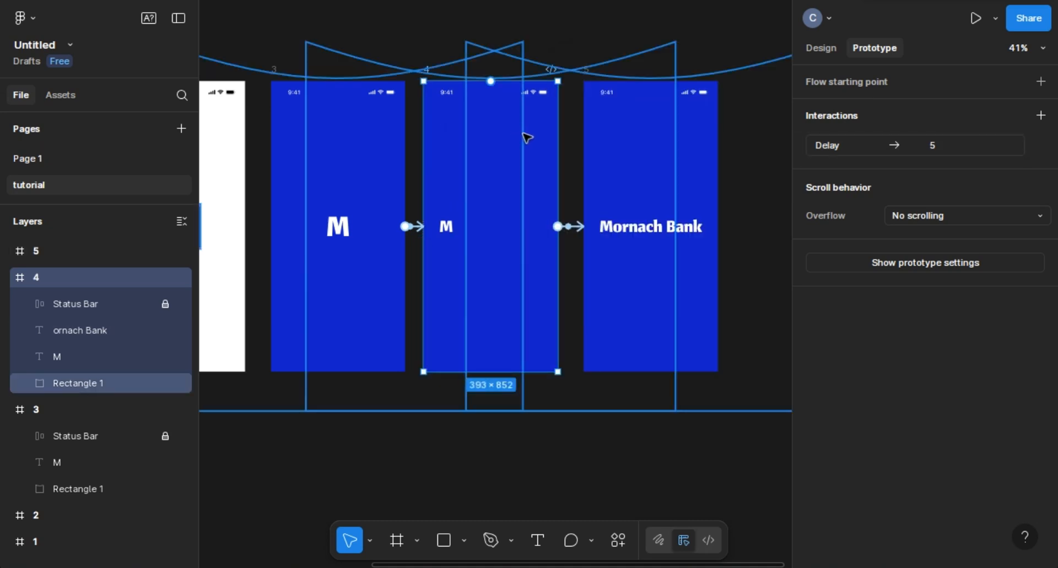
Preview Flow 1 from frame 1 to check the five-frame logo animation.
{"action": "scroll", "coordinate": [525, 135], "scroll_direction": "down", "scroll_amount": 2}
{"action": "scroll", "coordinate": [524, 135], "scroll_direction": "down", "scroll_amount": 2}
{"action": "left_click_drag", "start_coordinate": [378, 54], "coordinate": [504, 53]}
{"action": "left_click", "coordinate": [243, 105]}
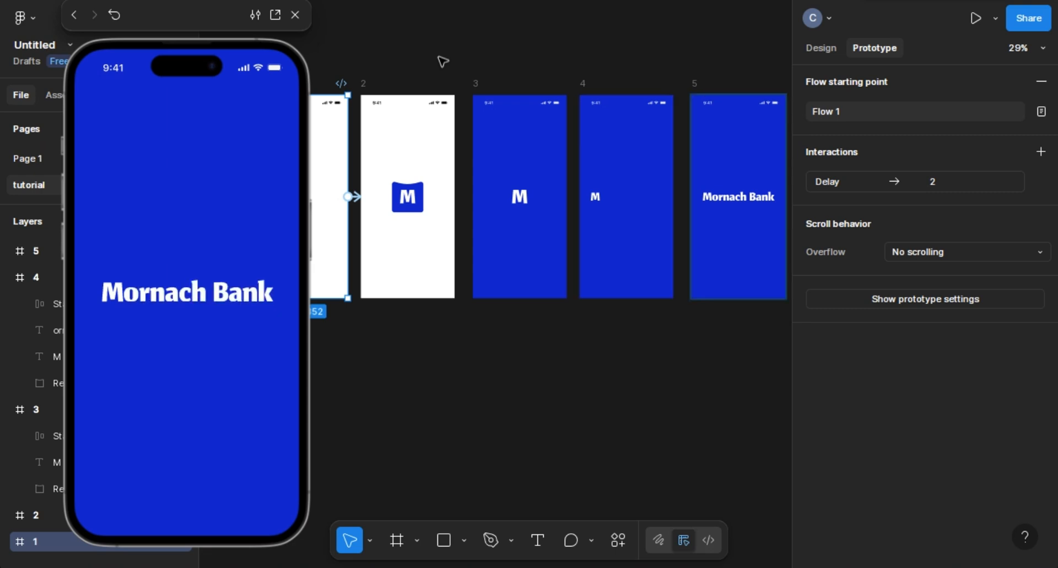
Set the duration of the frame 2 to frame 3 prototype transition to 1100 ms.
{"action": "left_click", "coordinate": [366, 86]}
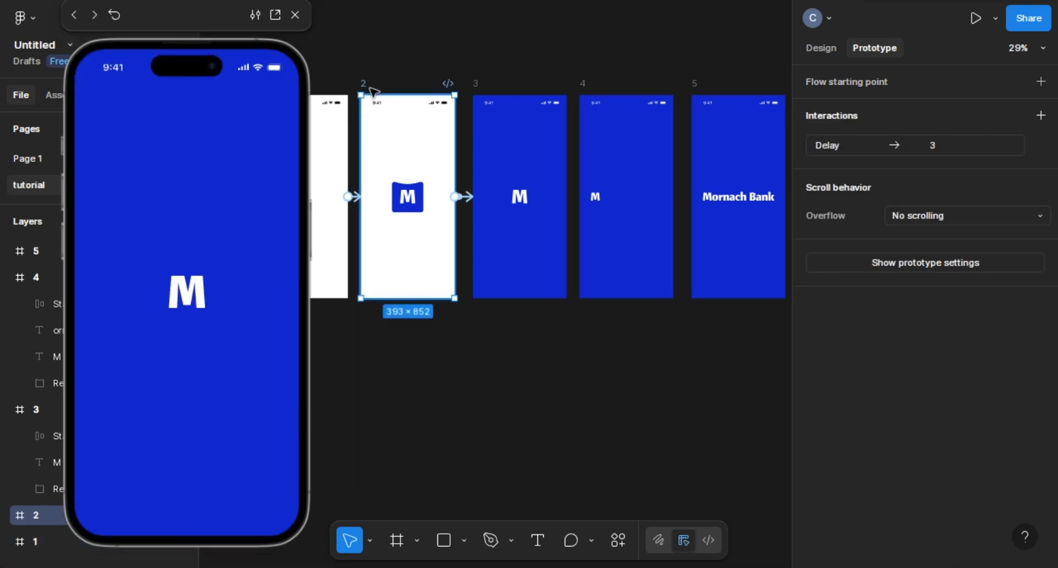
{"action": "left_click", "coordinate": [471, 198]}
{"action": "left_click_drag", "start_coordinate": [481, 238], "coordinate": [529, 100]}
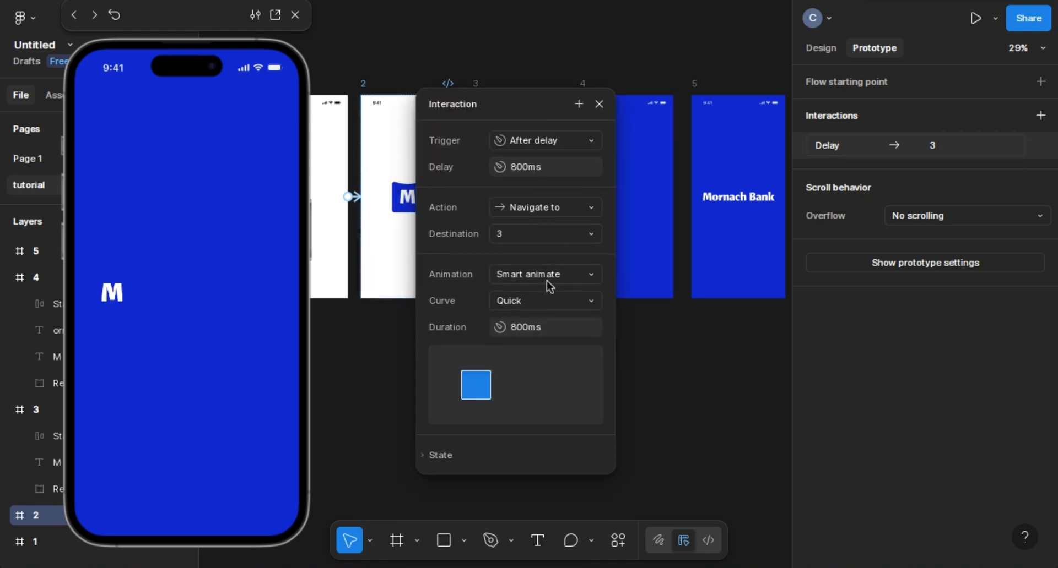
{"action": "left_click", "coordinate": [537, 329]}
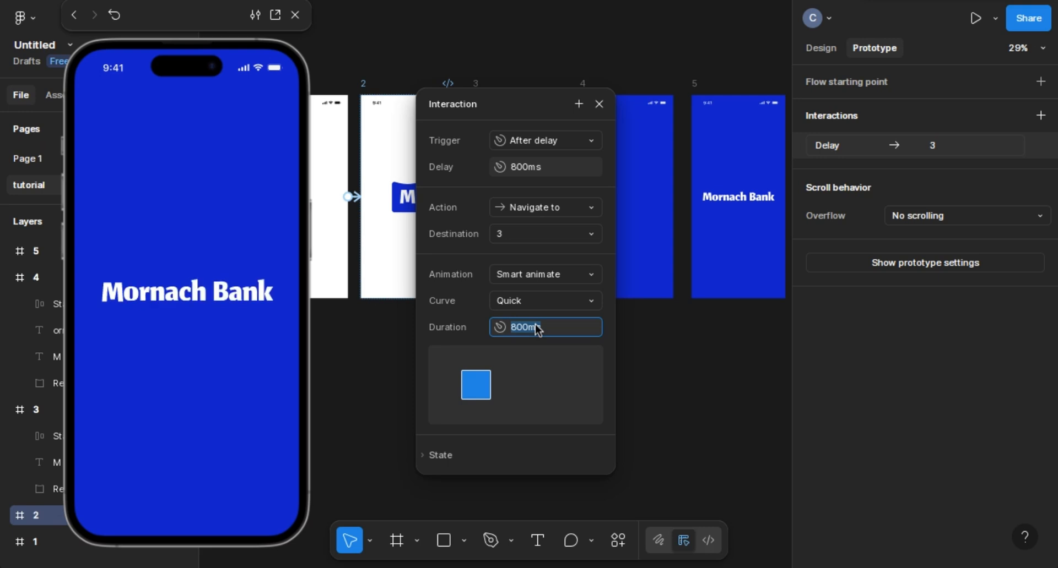
{"action": "type", "text": "11"}
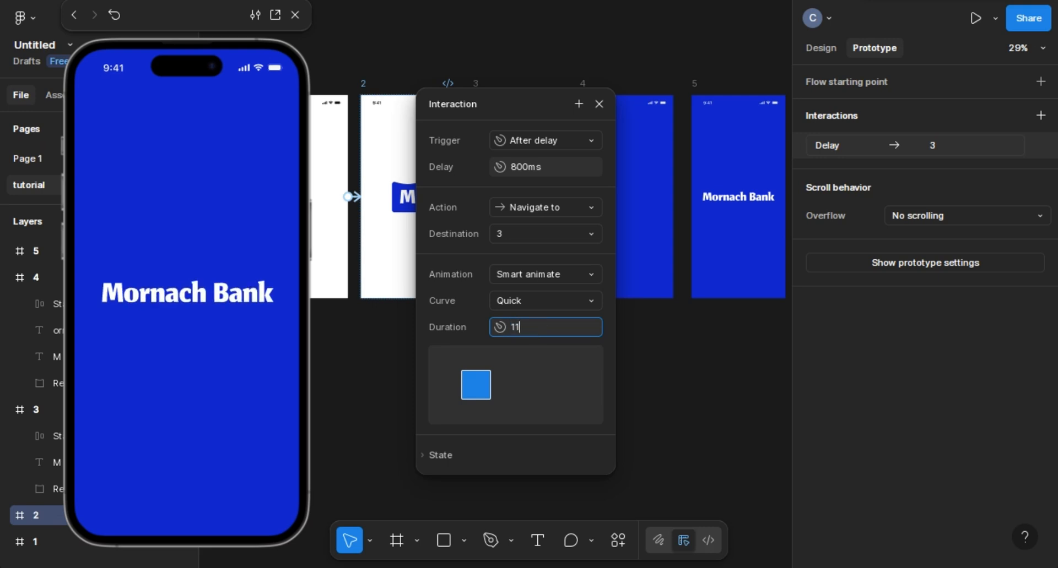
{"action": "type", "text": "00"}
{"action": "key", "text": "Return"}
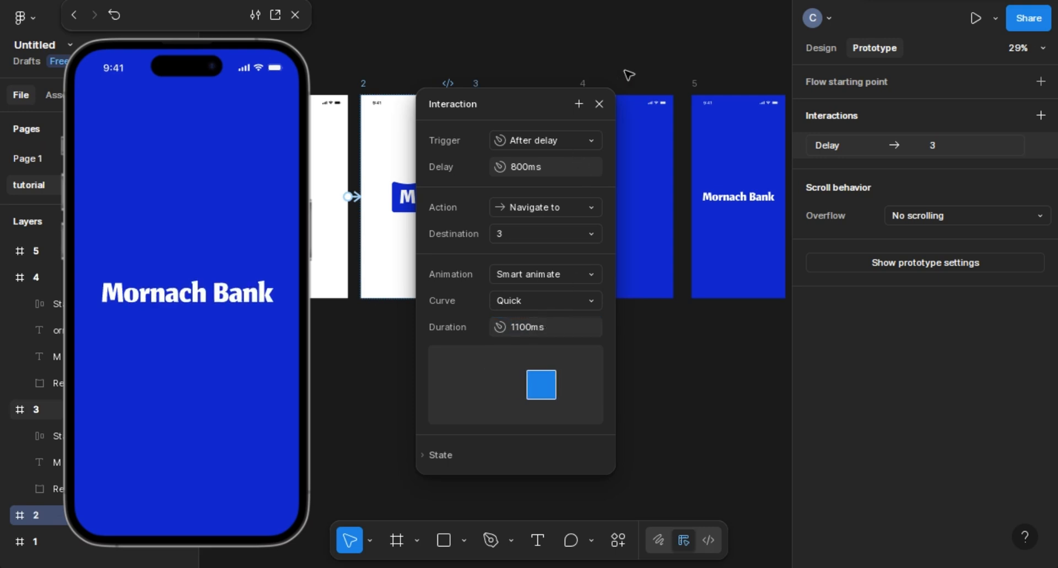
{"action": "left_click", "coordinate": [599, 104]}
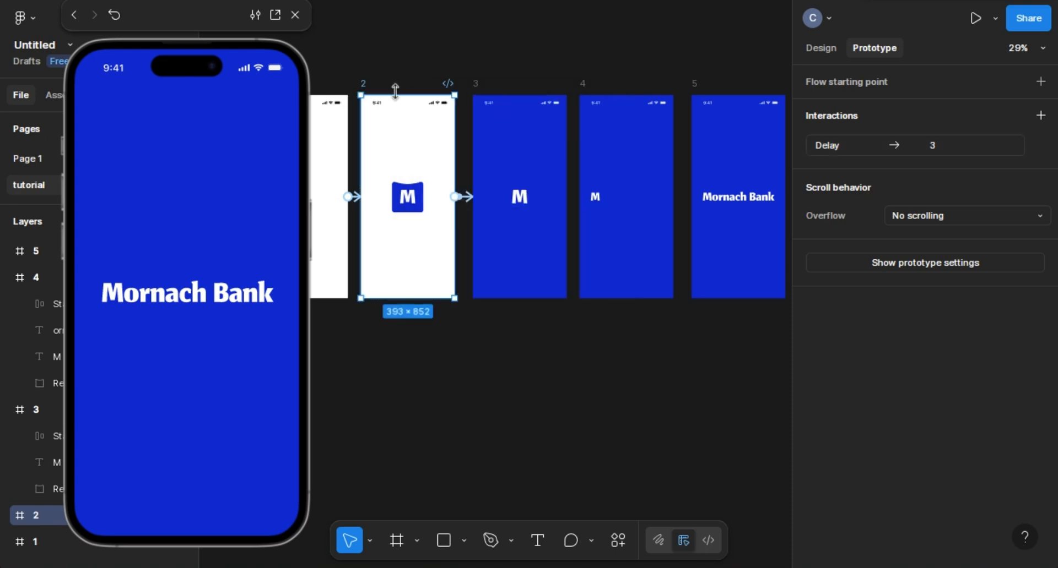
Replay the prototype from frame 1 to check the slower transition into frame 3.
{"action": "scroll", "coordinate": [405, 71], "scroll_direction": "left", "scroll_amount": 3}
{"action": "left_click", "coordinate": [344, 84]}
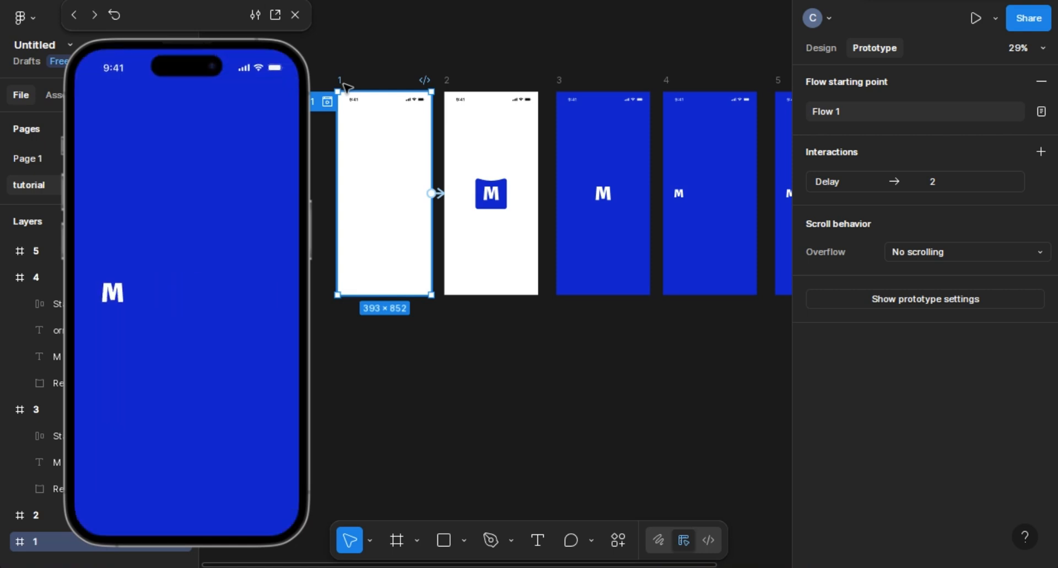
{"action": "left_click_drag", "start_coordinate": [680, 44], "coordinate": [479, 61]}
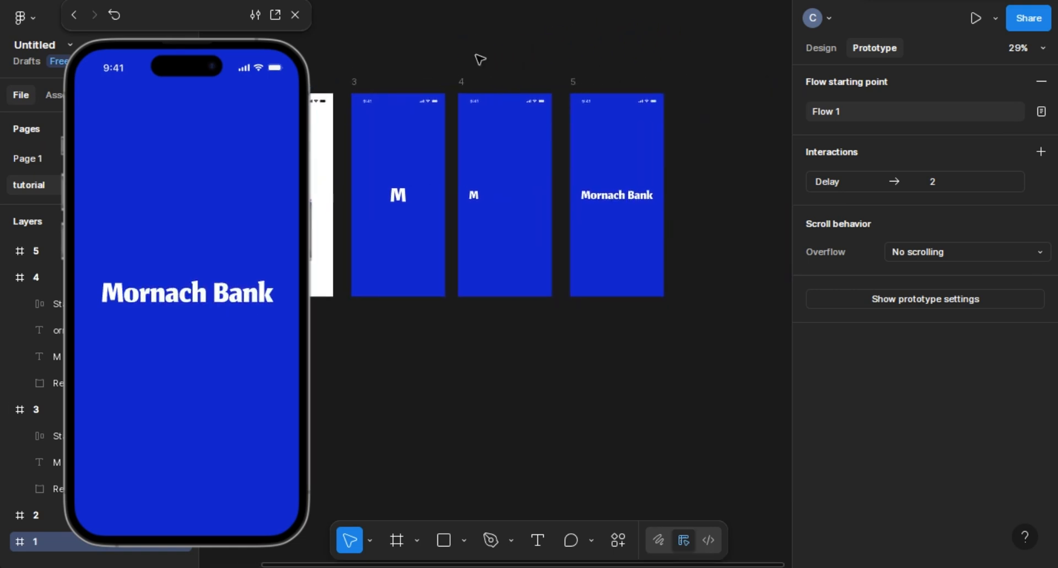
Review the interaction settings of the frame 3 to frame 4 connection without changing them.
{"action": "left_click", "coordinate": [467, 89]}
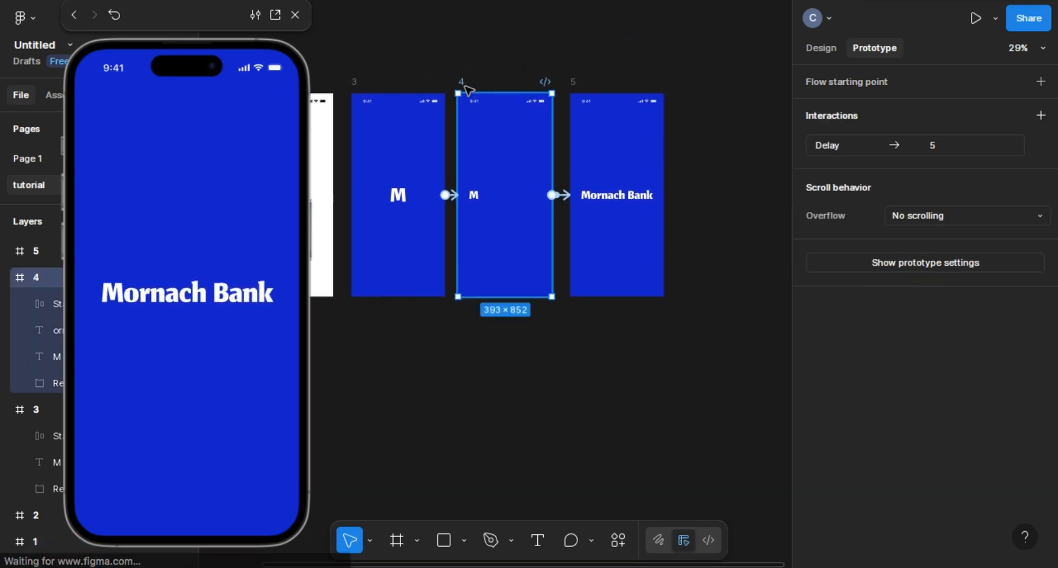
{"action": "left_click", "coordinate": [461, 197]}
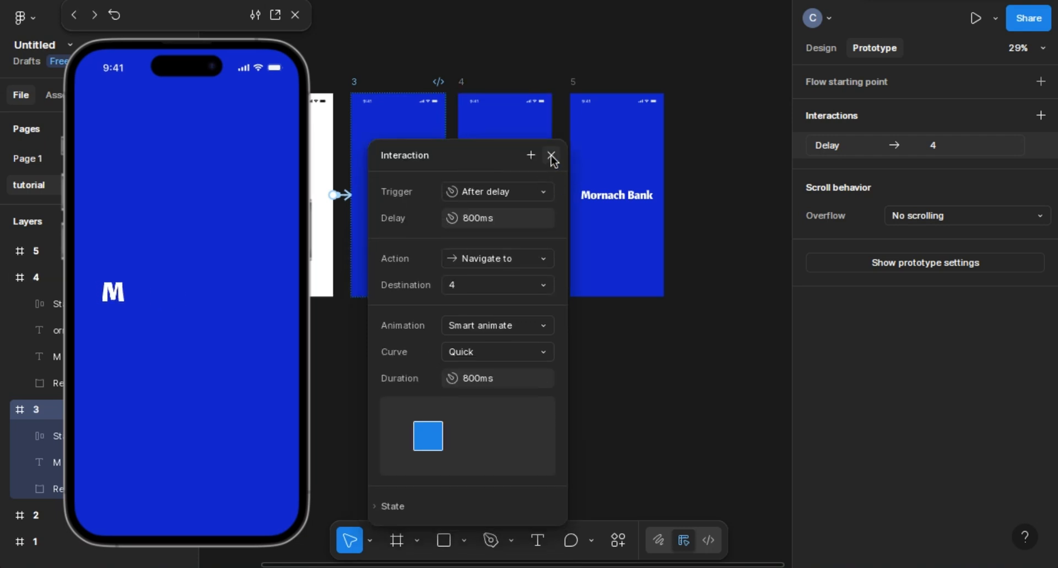
{"action": "left_click", "coordinate": [551, 157]}
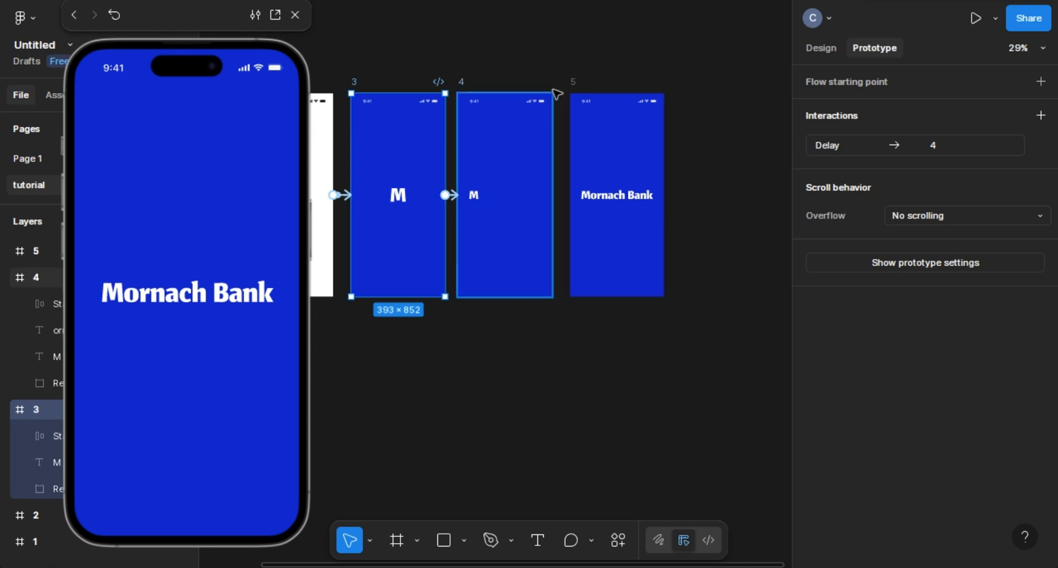
Set the delay of the frame 4 to frame 5 prototype interaction to 300 ms.
{"action": "left_click", "coordinate": [590, 118]}
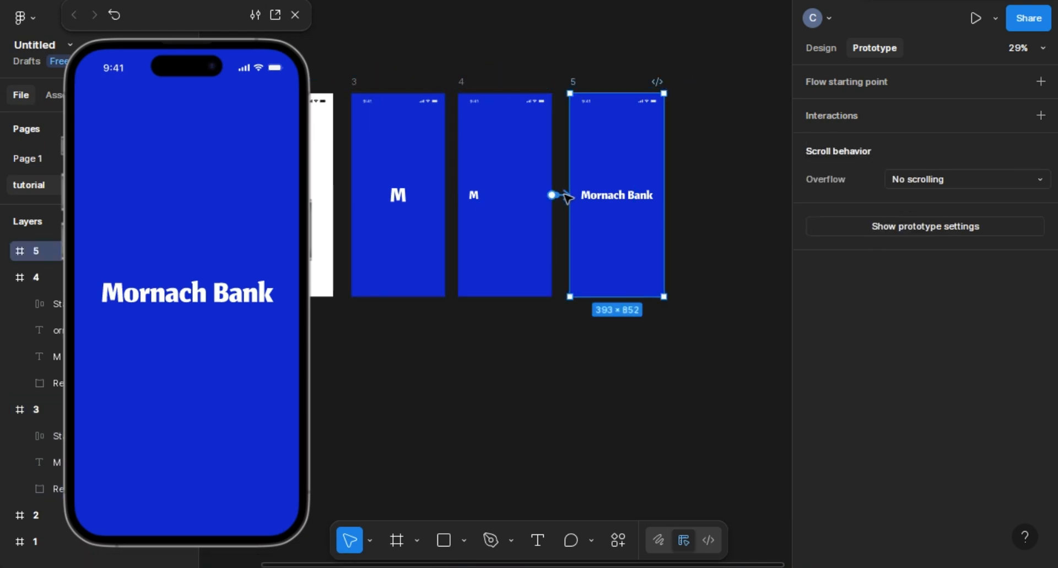
{"action": "left_click_drag", "start_coordinate": [567, 197], "coordinate": [573, 198]}
{"action": "left_click", "coordinate": [589, 300]}
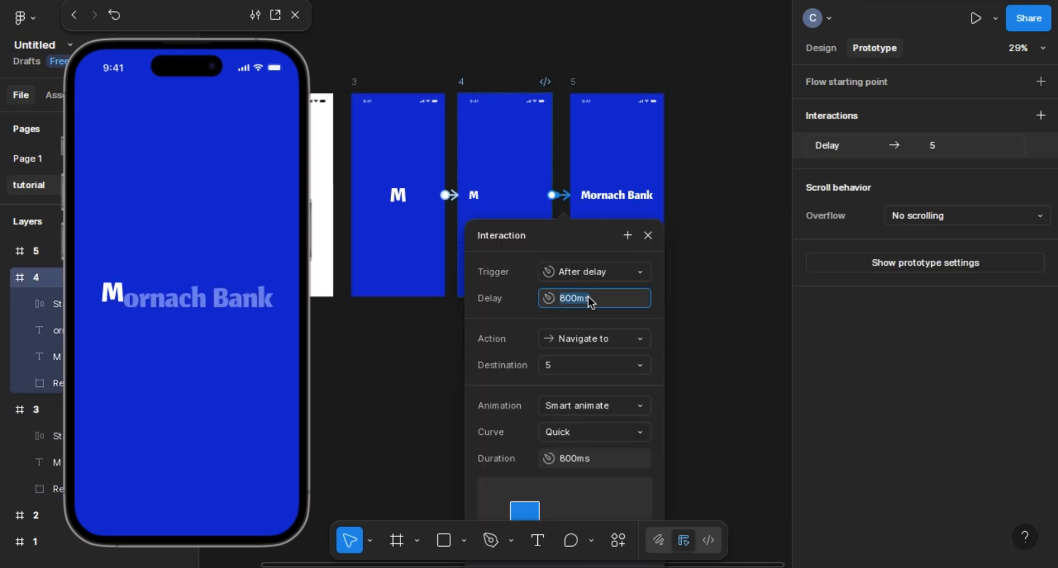
{"action": "type", "text": "300"}
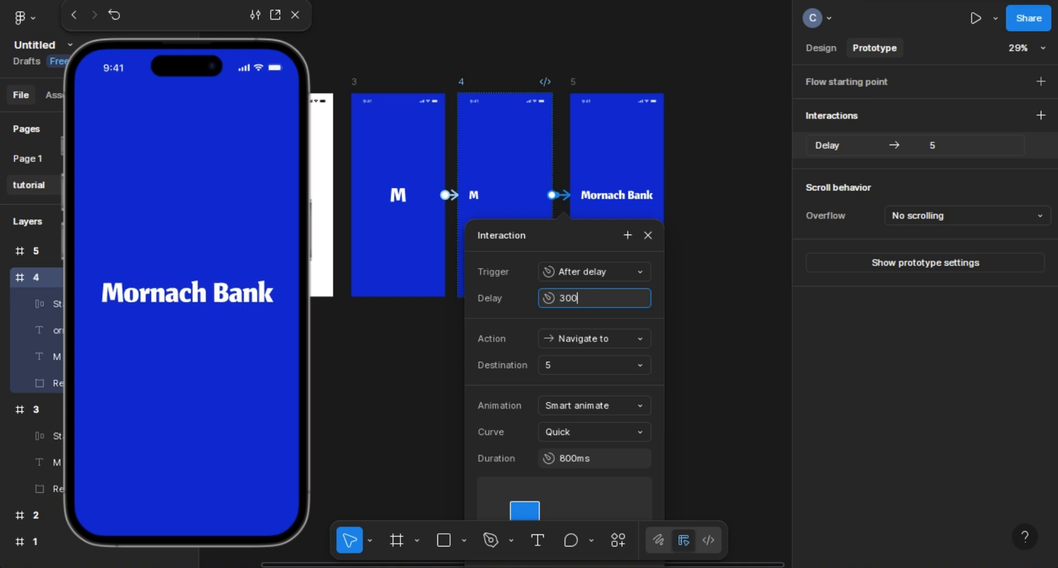
{"action": "key", "text": "Return"}
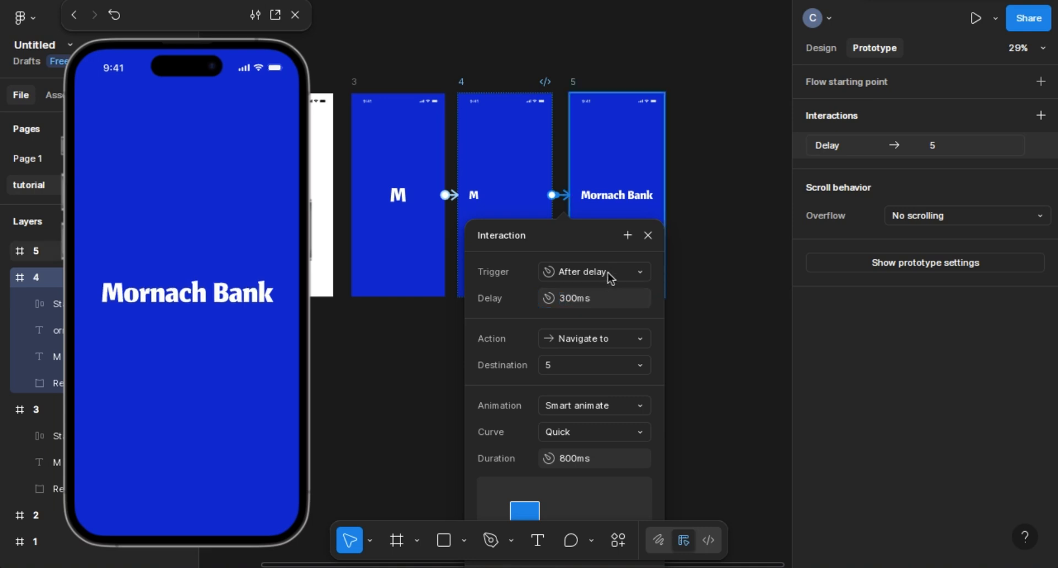
{"action": "left_click", "coordinate": [648, 235]}
Duplicate frame 5 and place the copy directly below frame 1, aligned with its left edge.
{"action": "scroll", "coordinate": [591, 204], "scroll_direction": "down", "scroll_amount": 1}
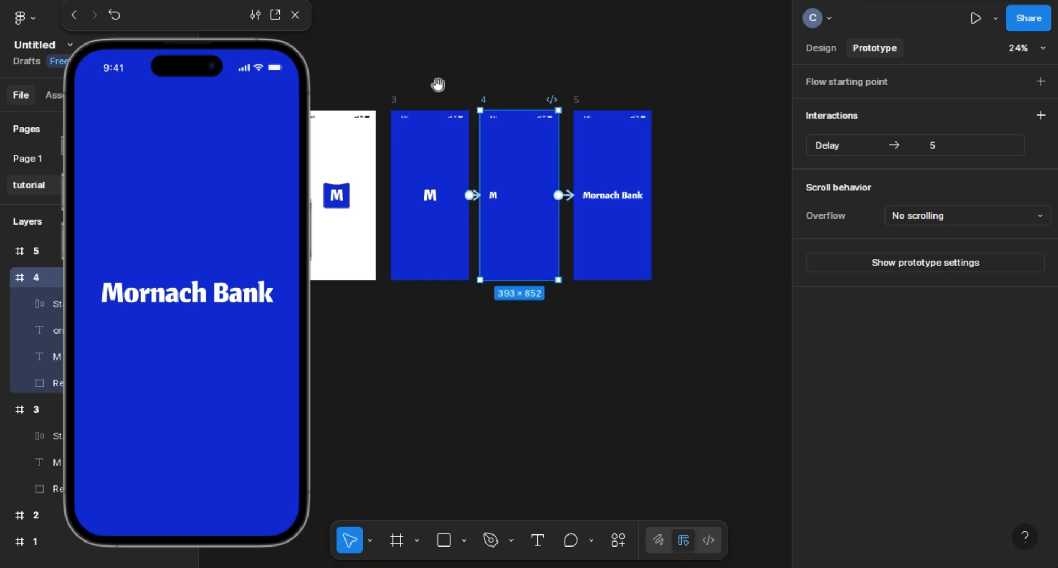
{"action": "left_click_drag", "start_coordinate": [438, 85], "coordinate": [625, 83]}
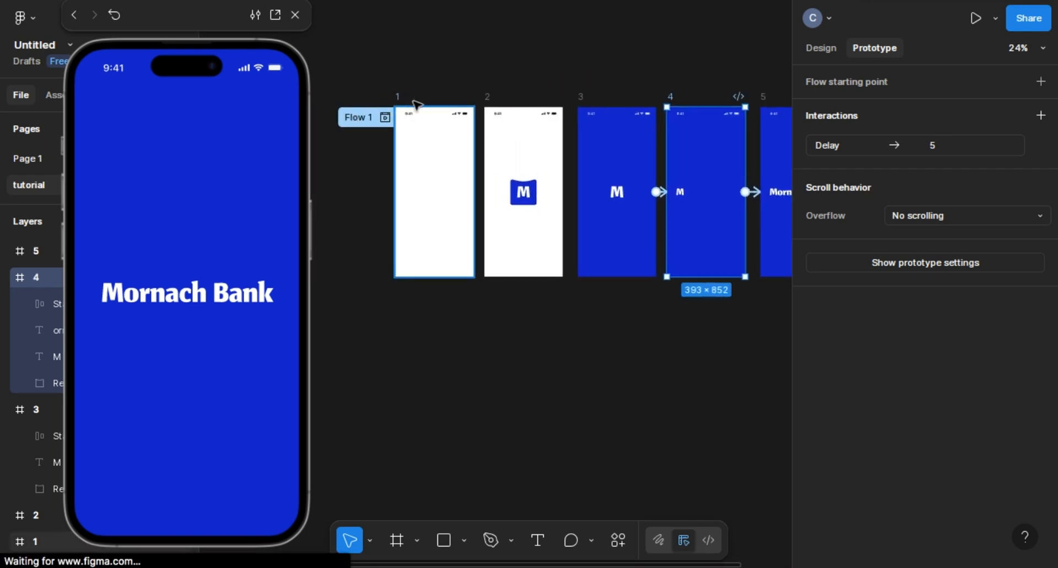
{"action": "left_click", "coordinate": [435, 102]}
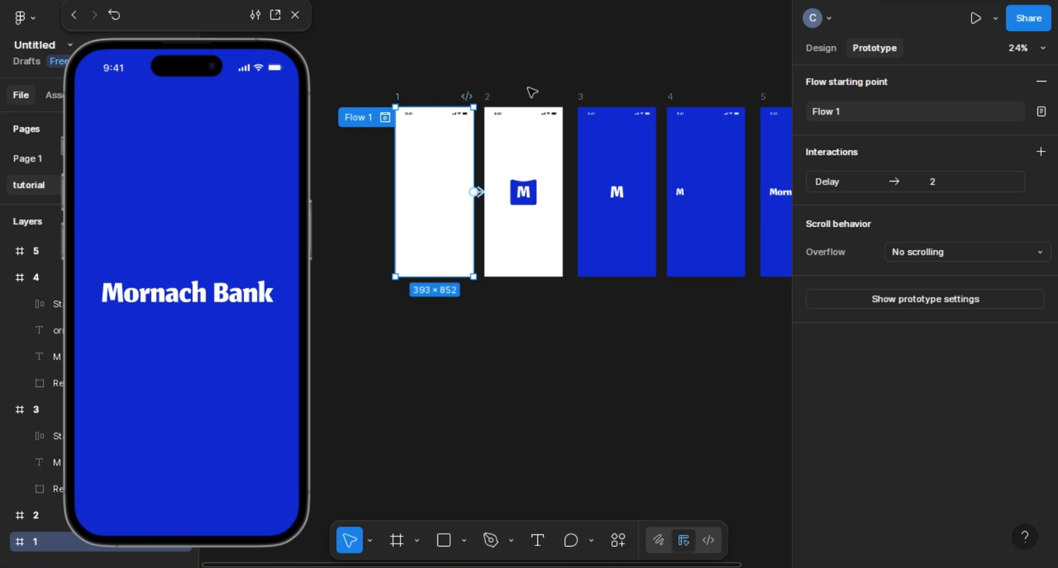
{"action": "left_click_drag", "start_coordinate": [577, 78], "coordinate": [521, 50]}
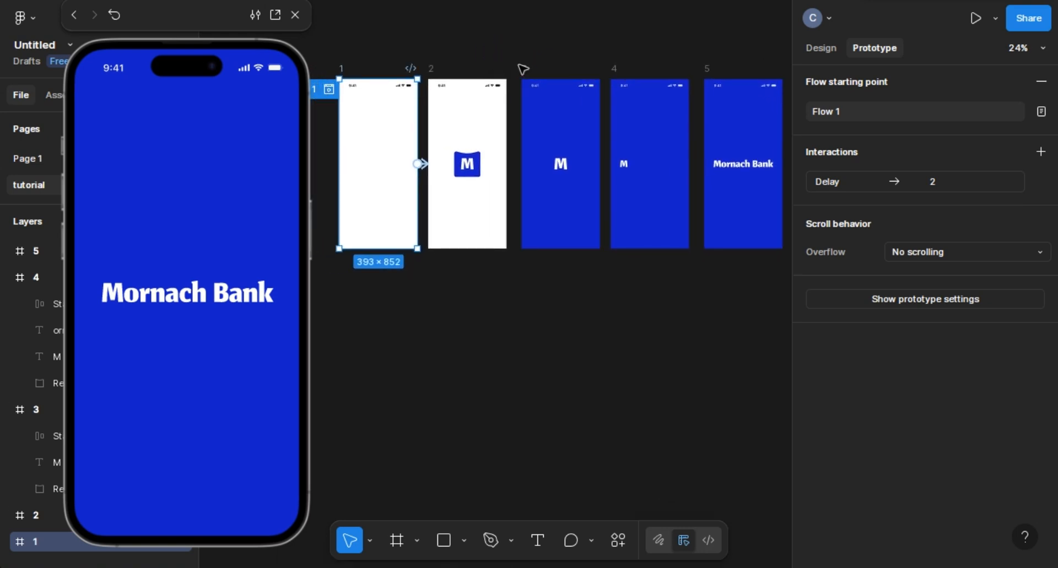
{"action": "left_click", "coordinate": [697, 50]}
{"action": "left_click", "coordinate": [689, 63]}
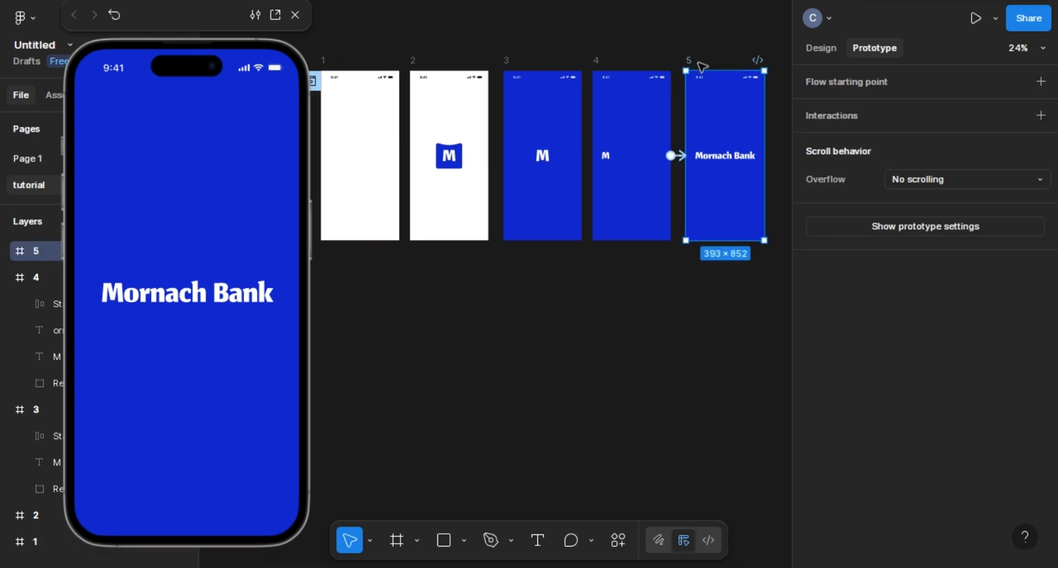
{"action": "left_click", "coordinate": [829, 51]}
{"action": "left_click_drag", "start_coordinate": [708, 87], "coordinate": [345, 279]}
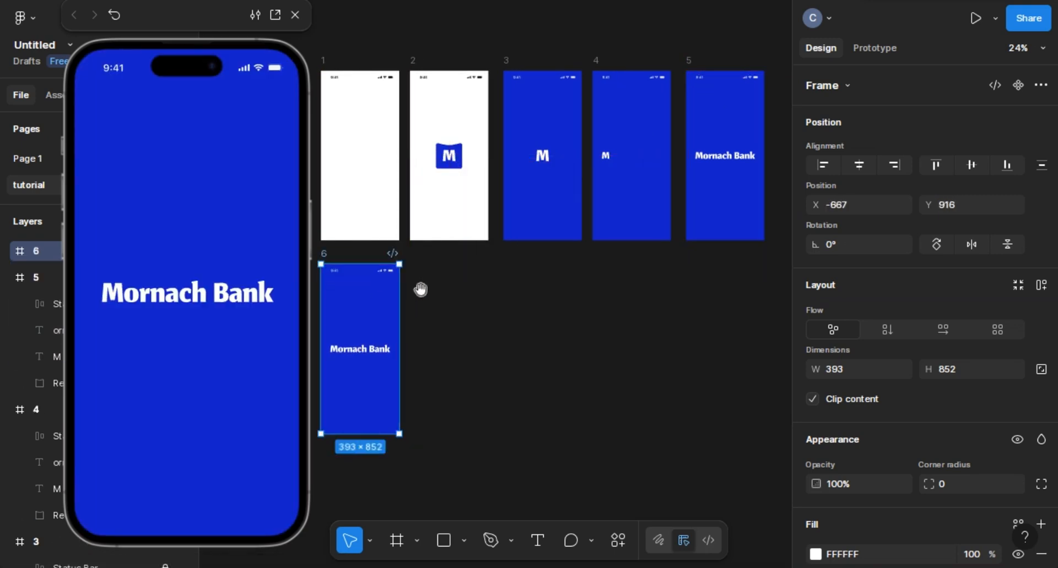
{"action": "left_click_drag", "start_coordinate": [421, 289], "coordinate": [501, 245]}
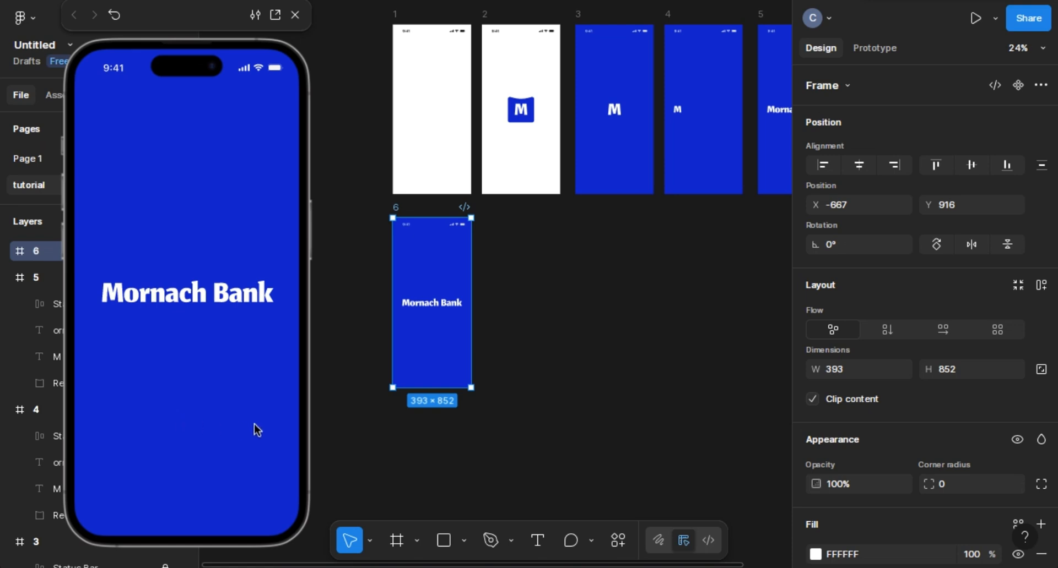
Close the preview and move frame 6's ornach Bank, M and Rectangle 1 layers straight down, leaving only a blue strip at the frame's base.
{"action": "left_click", "coordinate": [441, 245]}
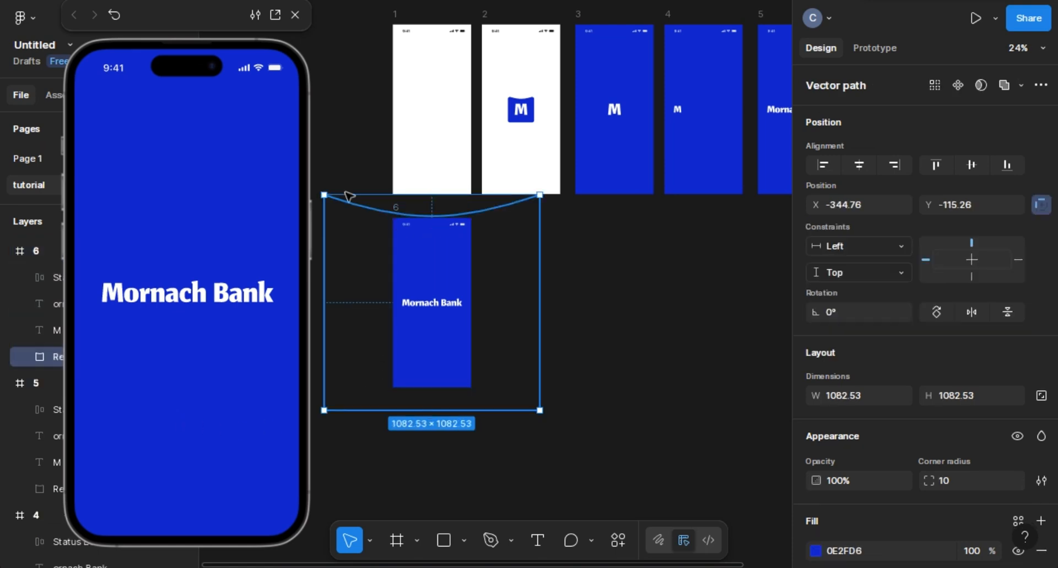
{"action": "left_click", "coordinate": [294, 15]}
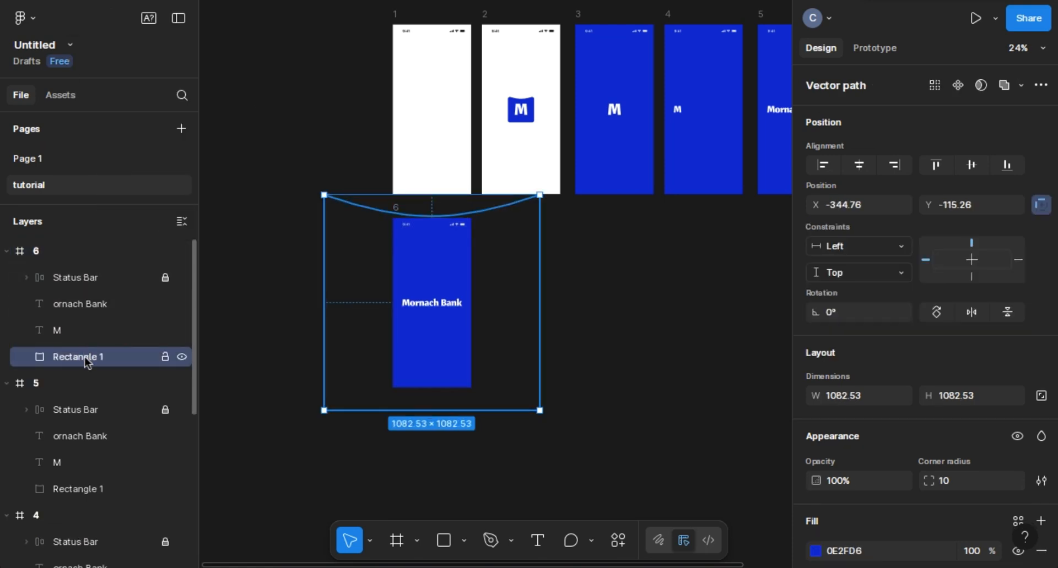
{"action": "left_click", "coordinate": [88, 310]}
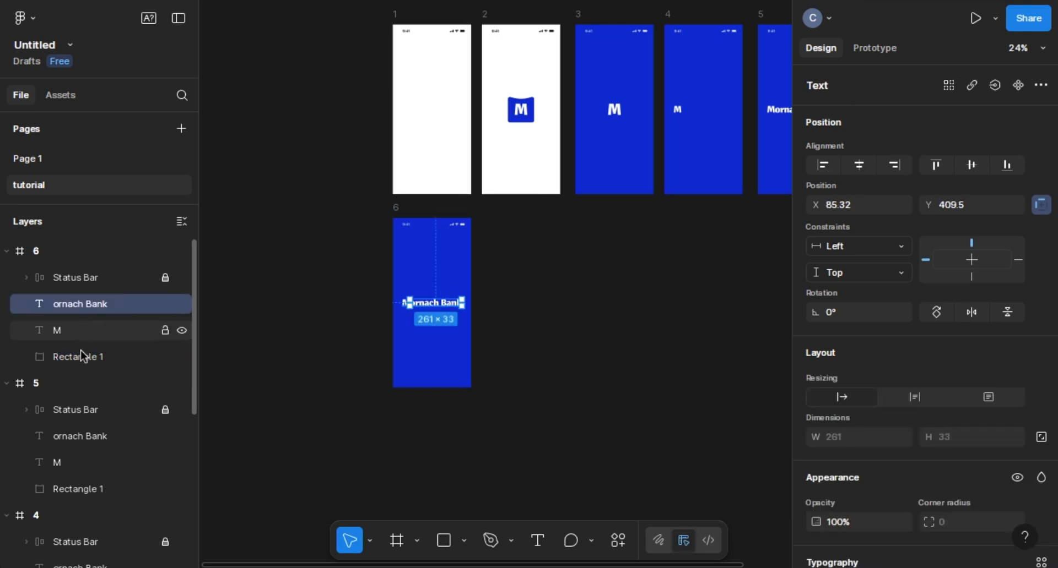
{"action": "left_click", "coordinate": [84, 359], "text": "shift"}
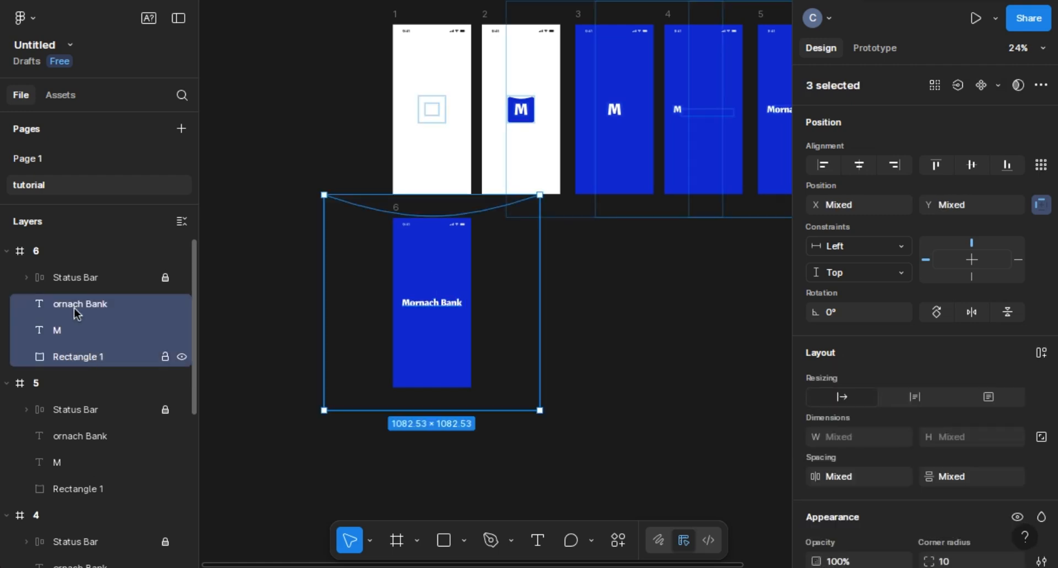
{"action": "scroll", "coordinate": [452, 307], "scroll_direction": "up", "scroll_amount": 3}
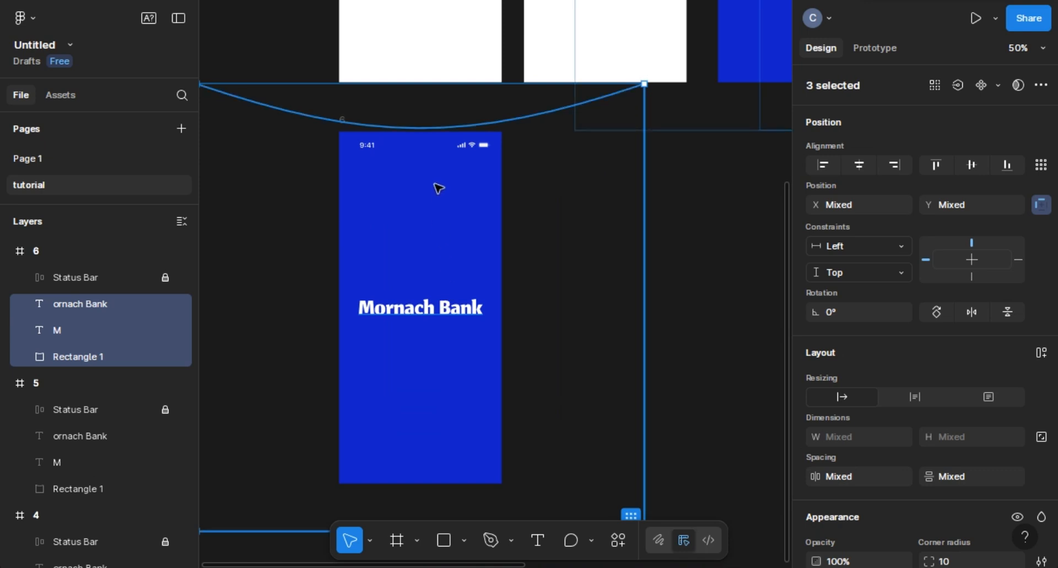
{"action": "left_click_drag", "start_coordinate": [438, 188], "coordinate": [426, 541]}
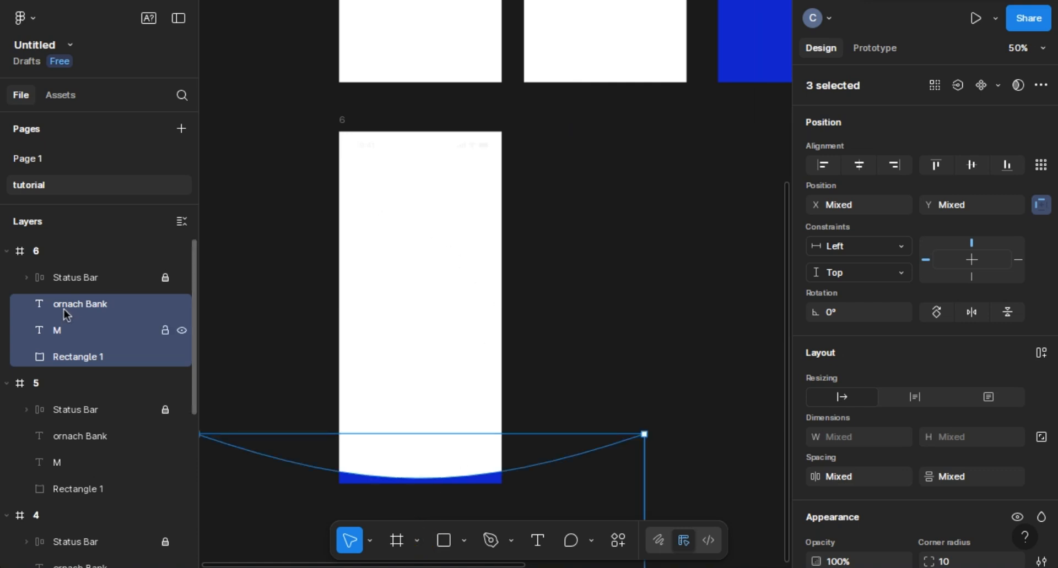
Change the color of the Status Bar in frame 6 to 0C0C0C.
{"action": "scroll", "coordinate": [936, 435], "scroll_direction": "down", "scroll_amount": 5}
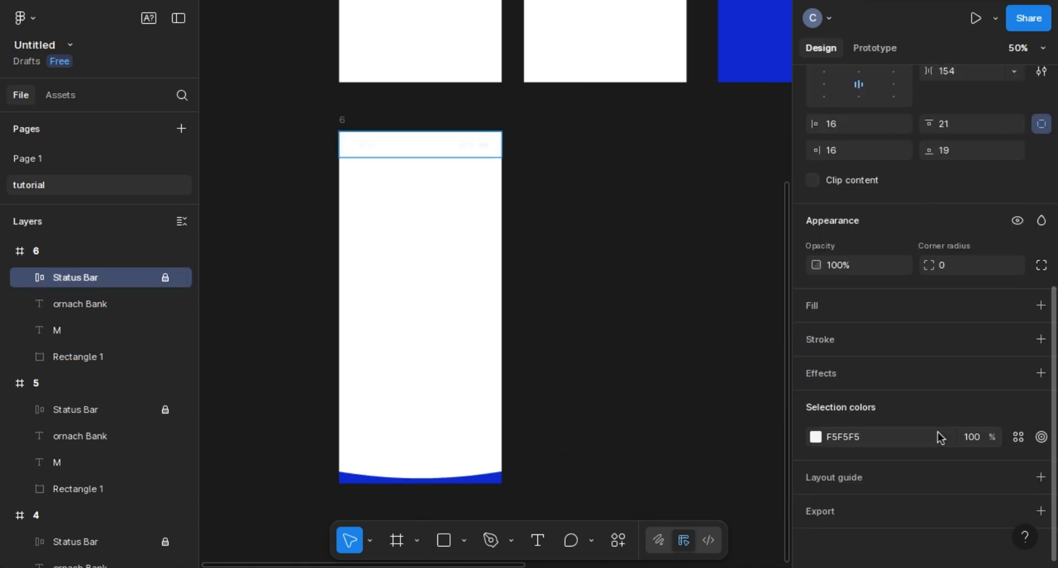
{"action": "left_click", "coordinate": [835, 441]}
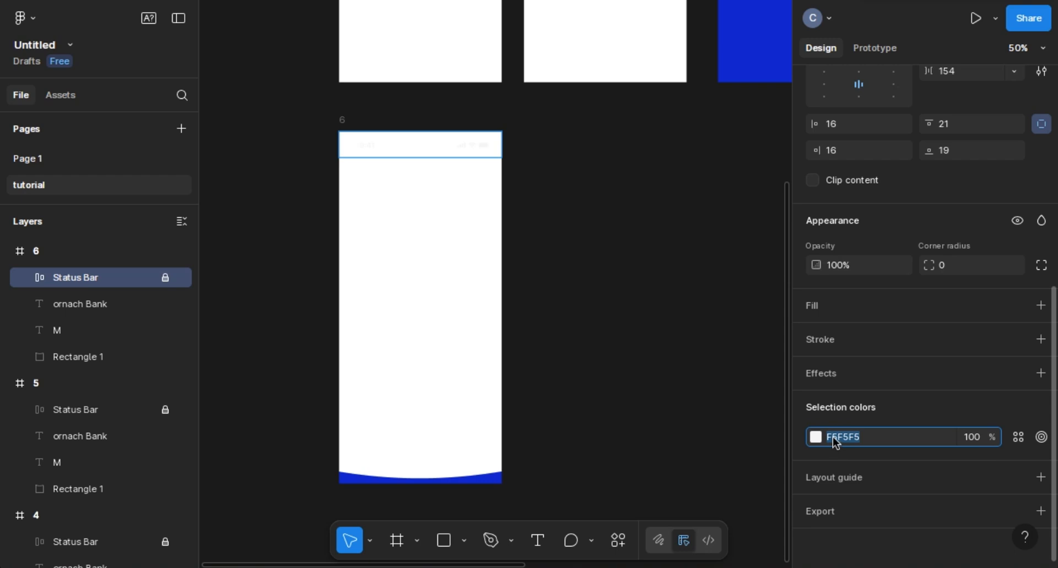
{"action": "type", "text": "0C"}
{"action": "key", "text": "Return"}
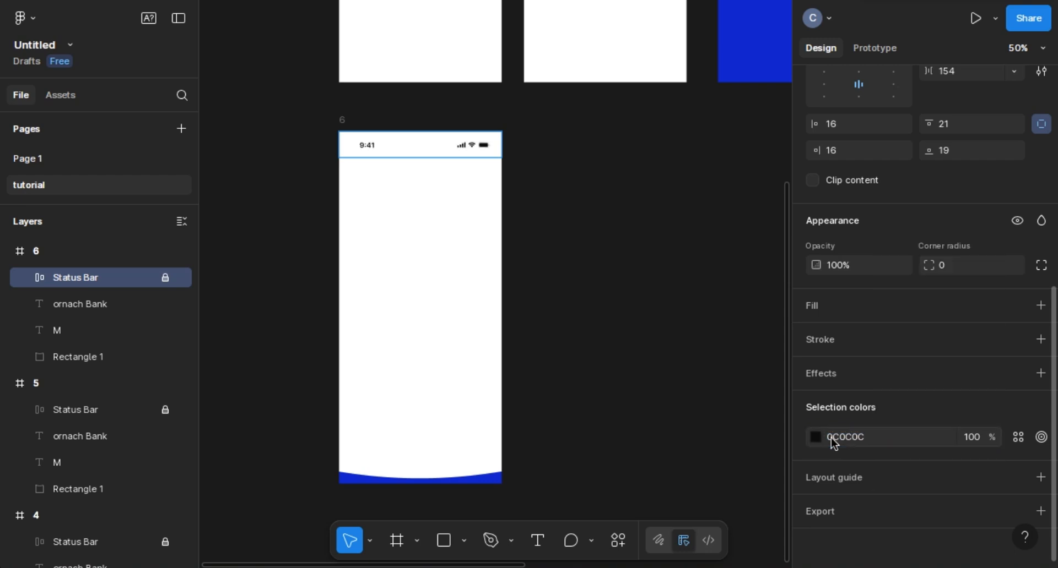
{"action": "left_click", "coordinate": [577, 206]}
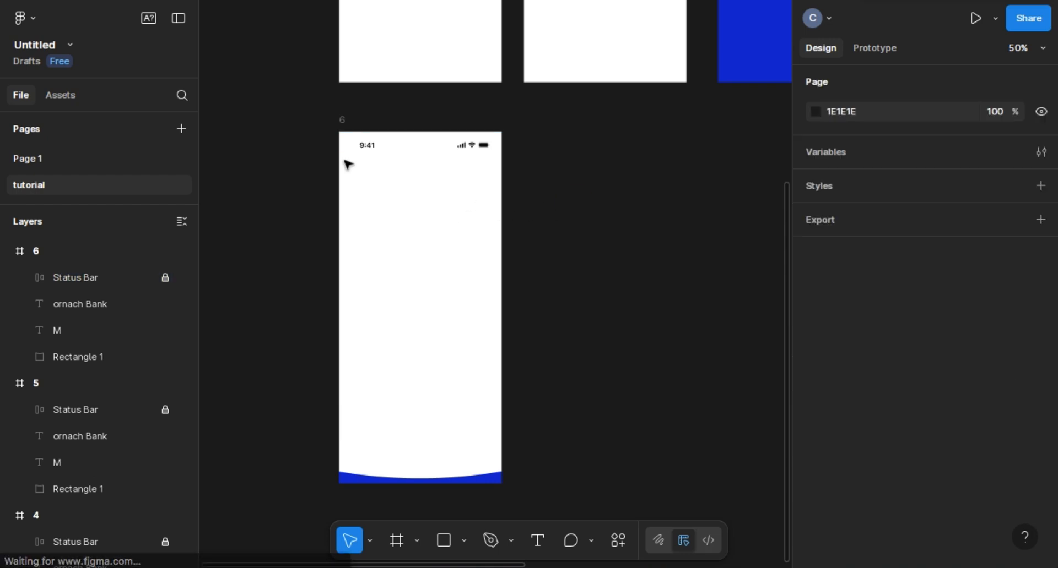
Make the hidden Frame 12 with the sign-up form visible beside frame 6.
{"action": "scroll", "coordinate": [399, 233], "scroll_direction": "down", "scroll_amount": 3}
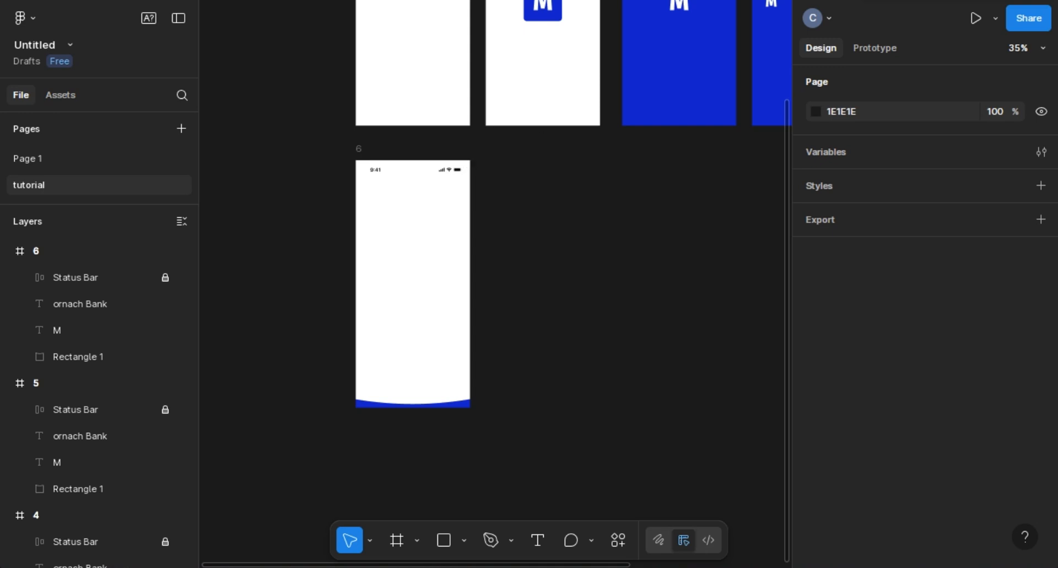
{"action": "scroll", "coordinate": [378, 233], "scroll_direction": "up", "scroll_amount": 3}
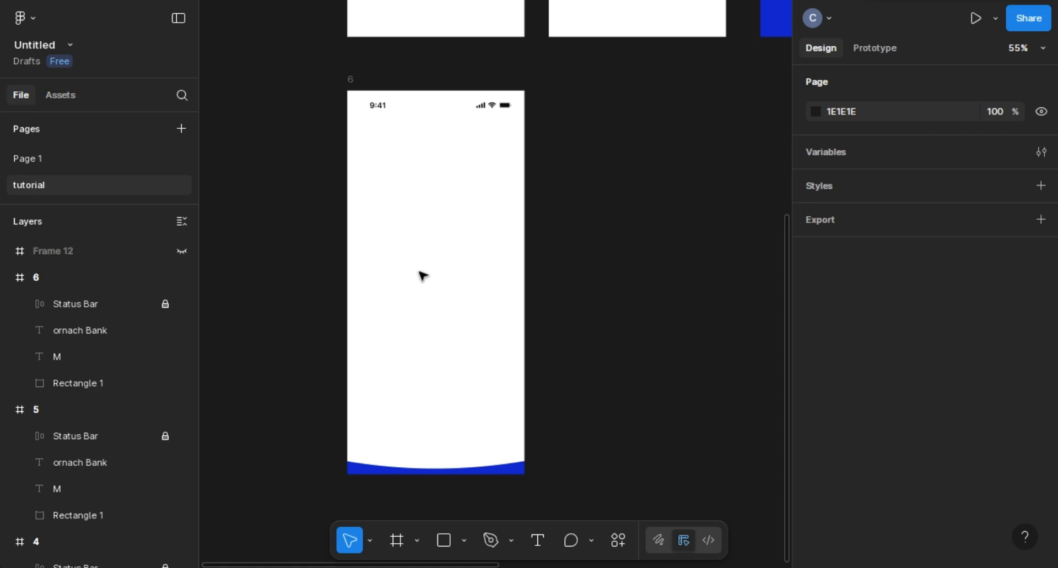
{"action": "left_click", "coordinate": [181, 251]}
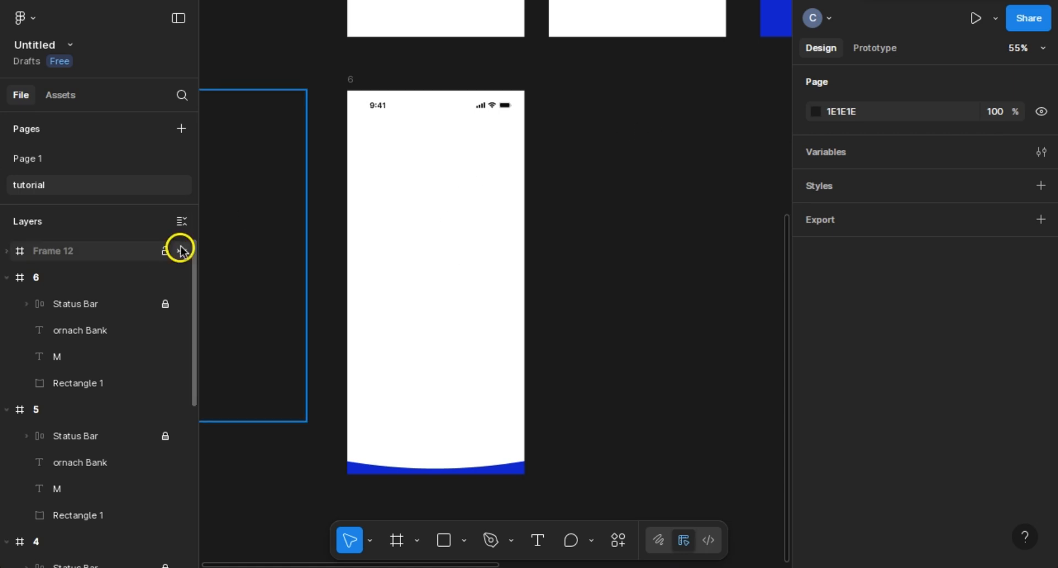
{"action": "scroll", "coordinate": [306, 251], "scroll_direction": "down", "scroll_amount": 2, "text": "ctrl"}
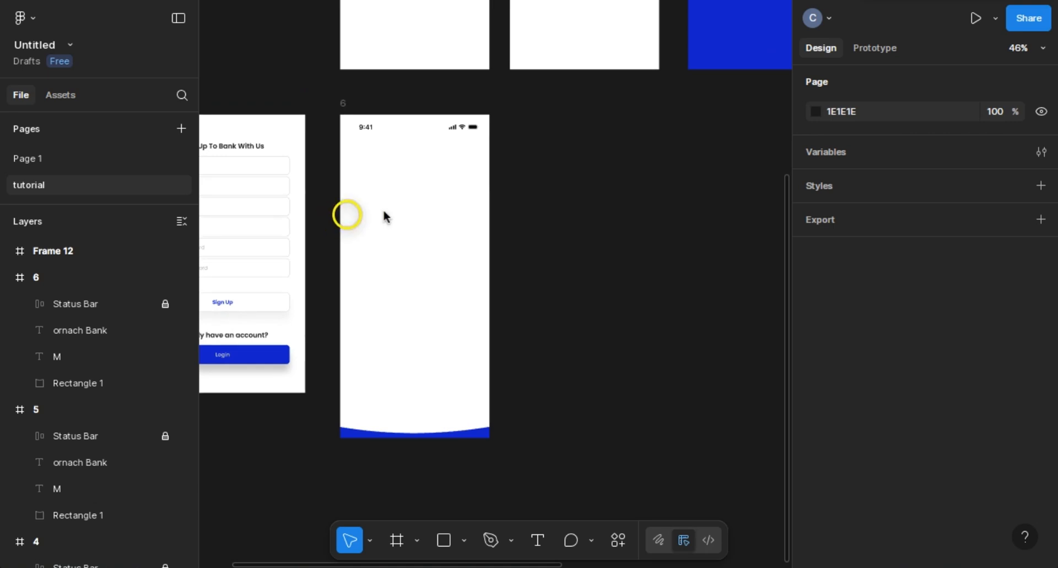
{"action": "scroll", "coordinate": [396, 210], "scroll_direction": "left", "scroll_amount": 3}
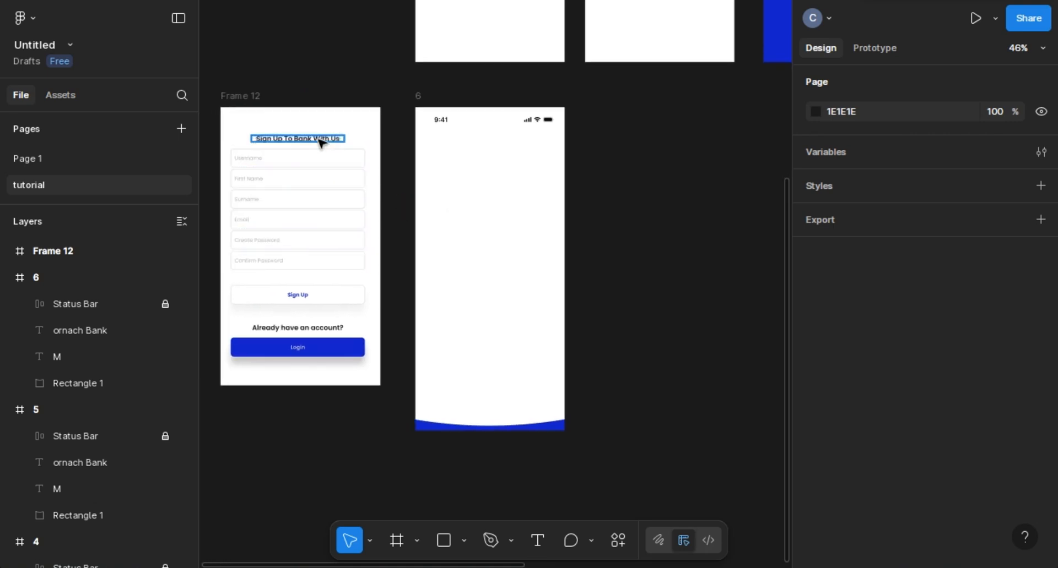
Move the sign-up heading, form fields, Sign Up button and login block from Frame 12 into frame 6, and delete the emptied Frame 12.
{"action": "left_click", "coordinate": [321, 142]}
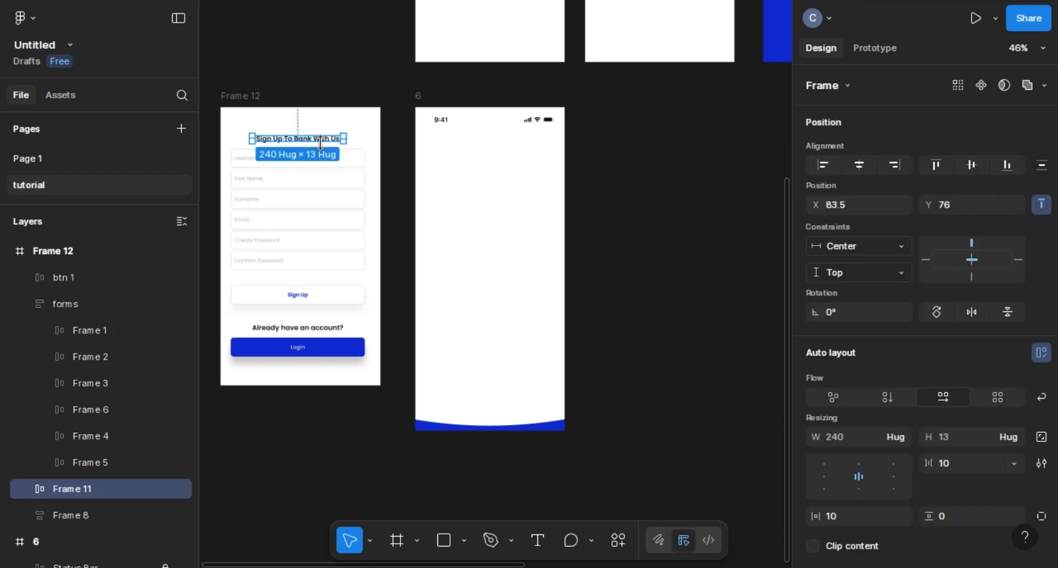
{"action": "key", "text": "alt"}
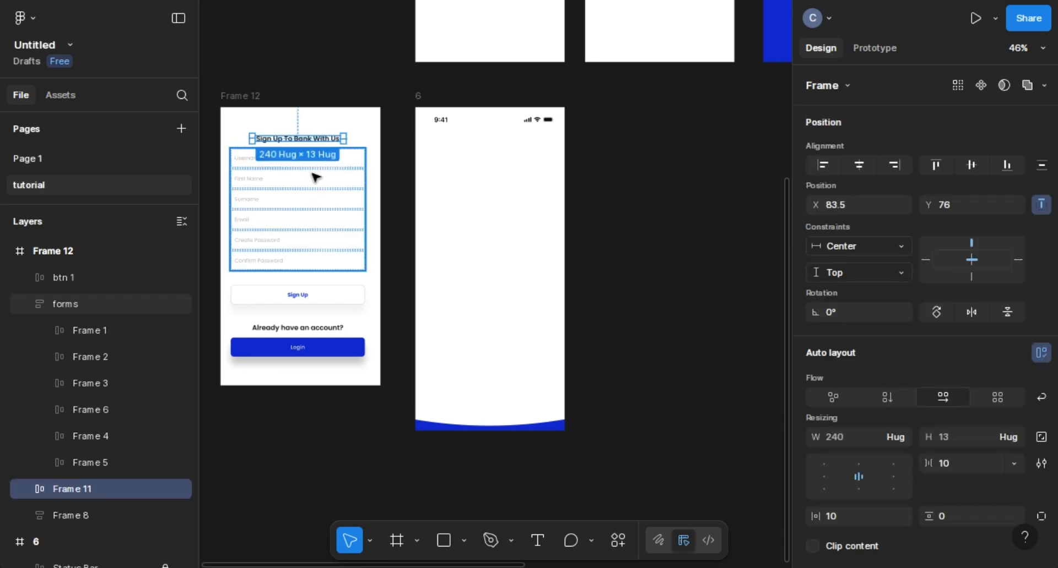
{"action": "left_click", "coordinate": [306, 261], "text": "shift"}
{"action": "left_click", "coordinate": [309, 296], "text": "shift"}
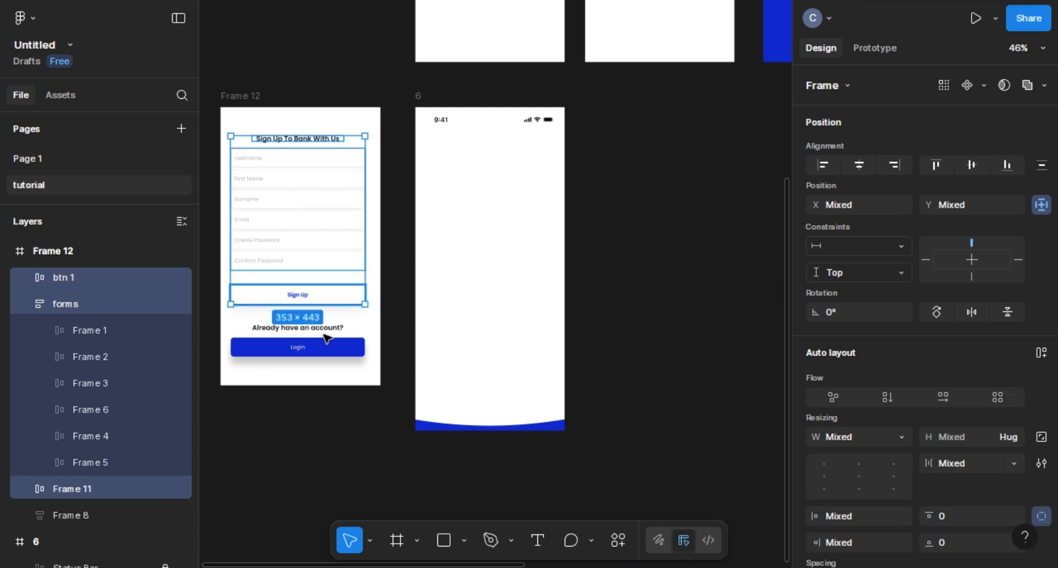
{"action": "left_click", "coordinate": [325, 337], "text": "shift"}
{"action": "left_click_drag", "start_coordinate": [324, 231], "coordinate": [515, 259]}
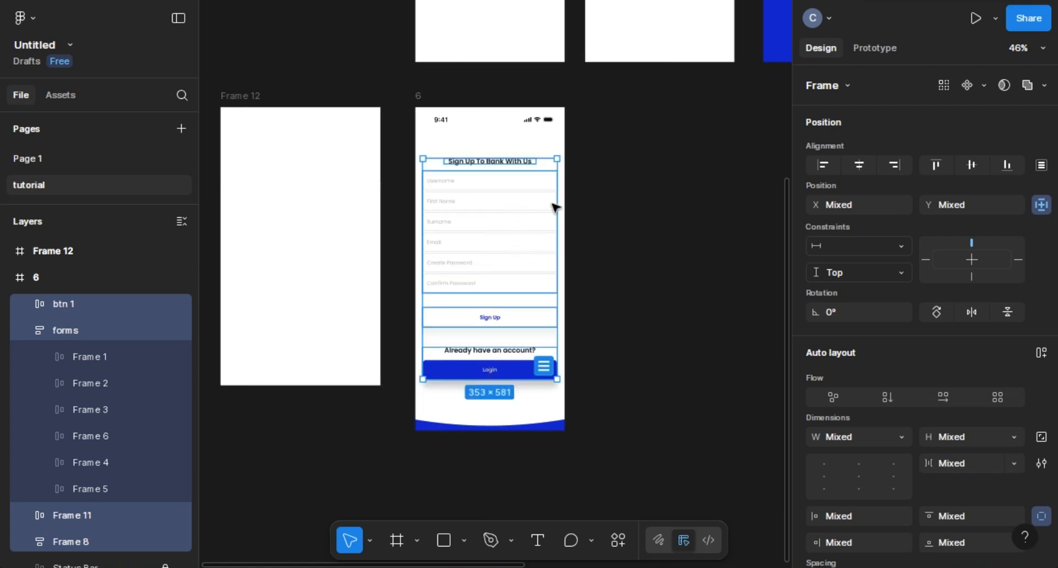
{"action": "left_click", "coordinate": [233, 97]}
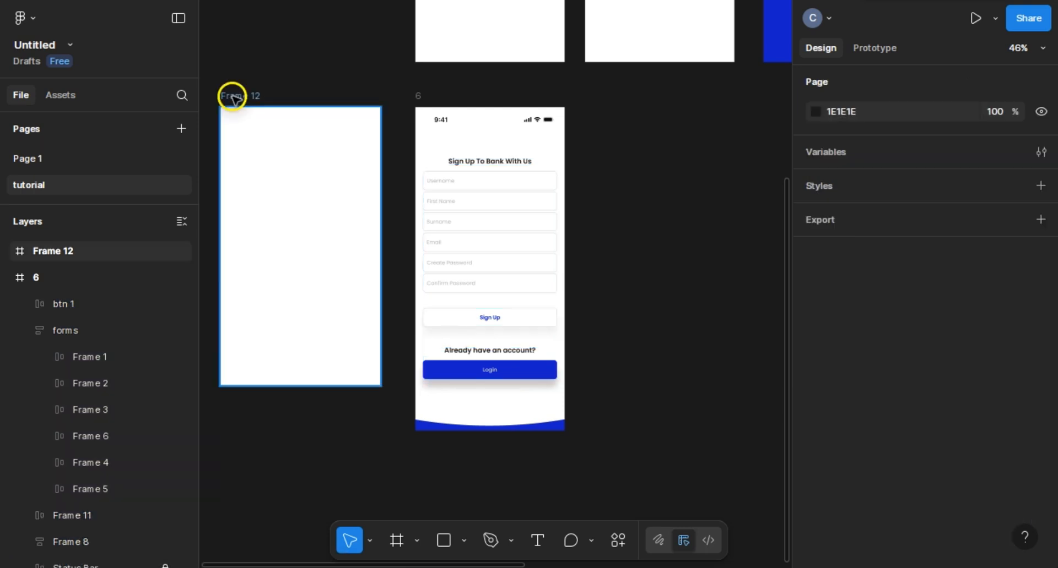
{"action": "key", "text": "Delete"}
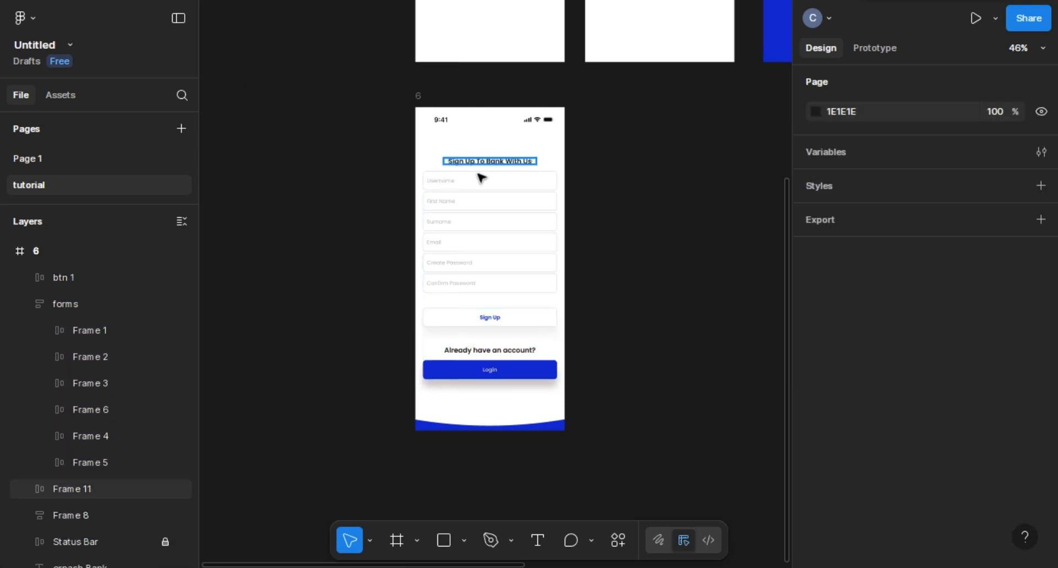
Examine the Sign Up To Bank With Us heading and the forms group in frame 6.
{"action": "scroll", "coordinate": [479, 175], "scroll_direction": "up", "scroll_amount": 5}
{"action": "scroll", "coordinate": [479, 175], "scroll_direction": "down", "scroll_amount": 3}
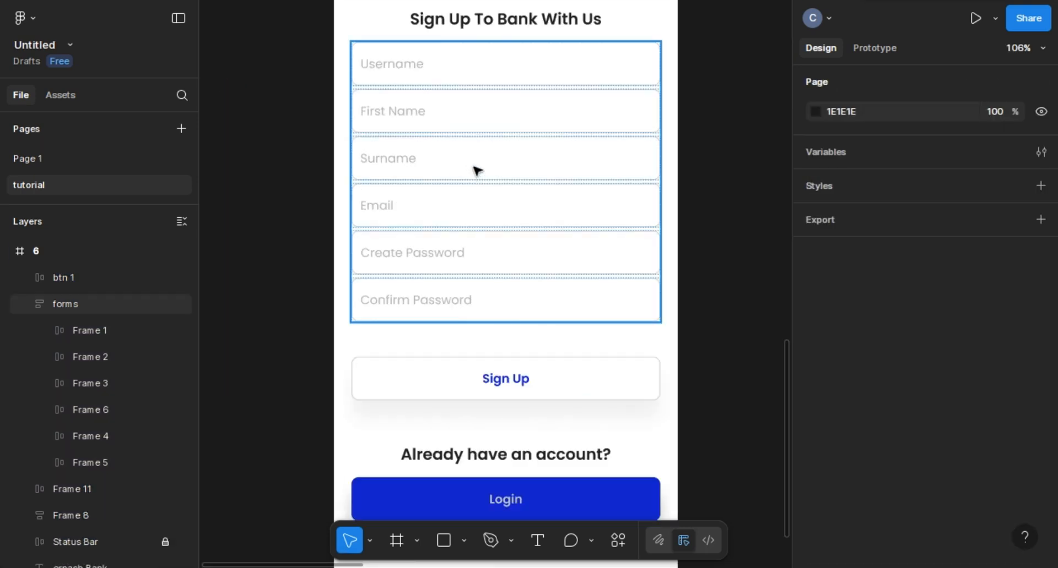
{"action": "left_click", "coordinate": [494, 25]}
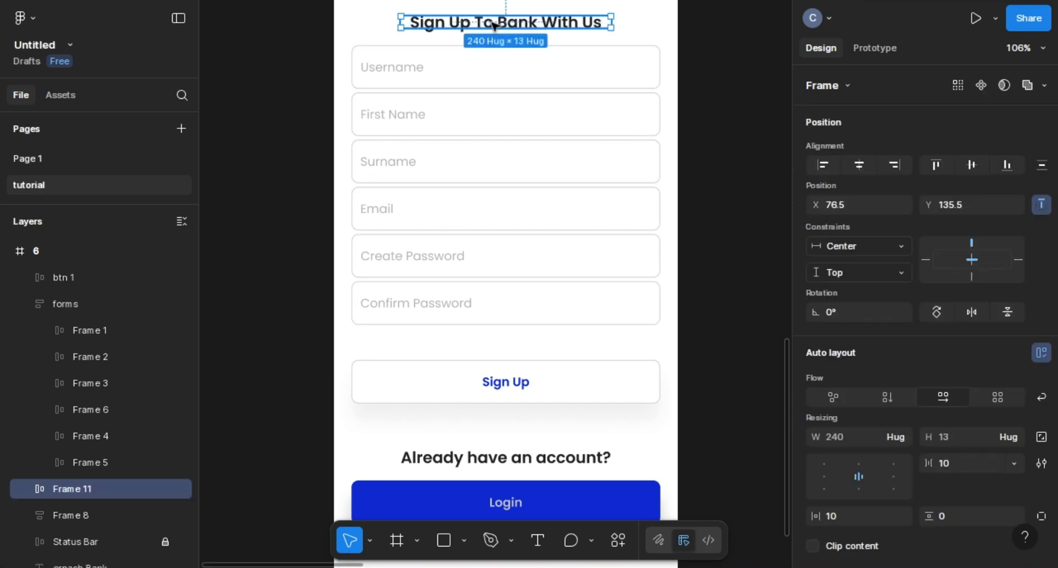
{"action": "left_click", "coordinate": [510, 72]}
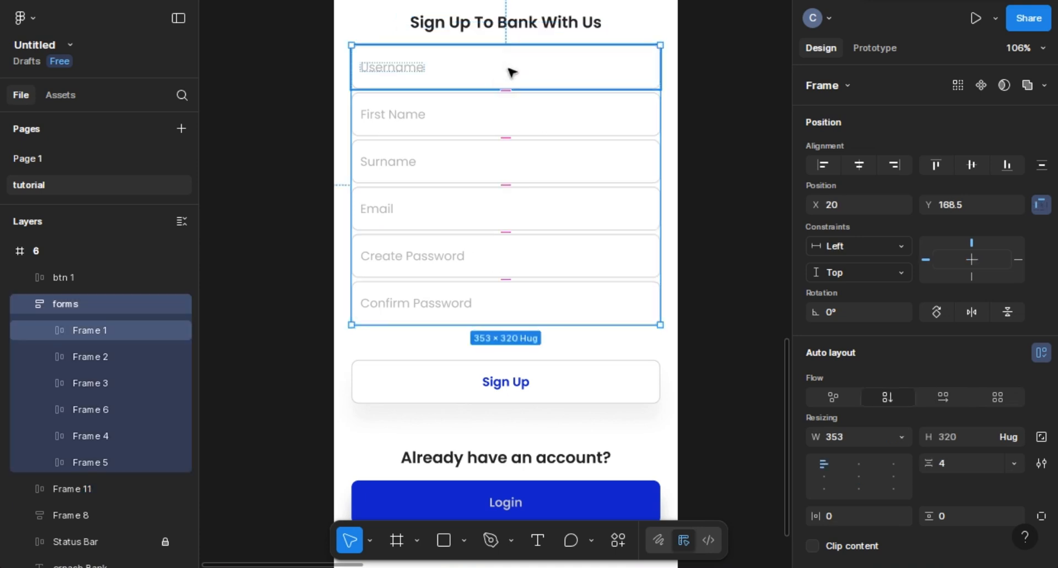
Examine the Username field, the Sign Up button's styling and the login block in frame 6.
{"action": "left_click", "coordinate": [509, 72]}
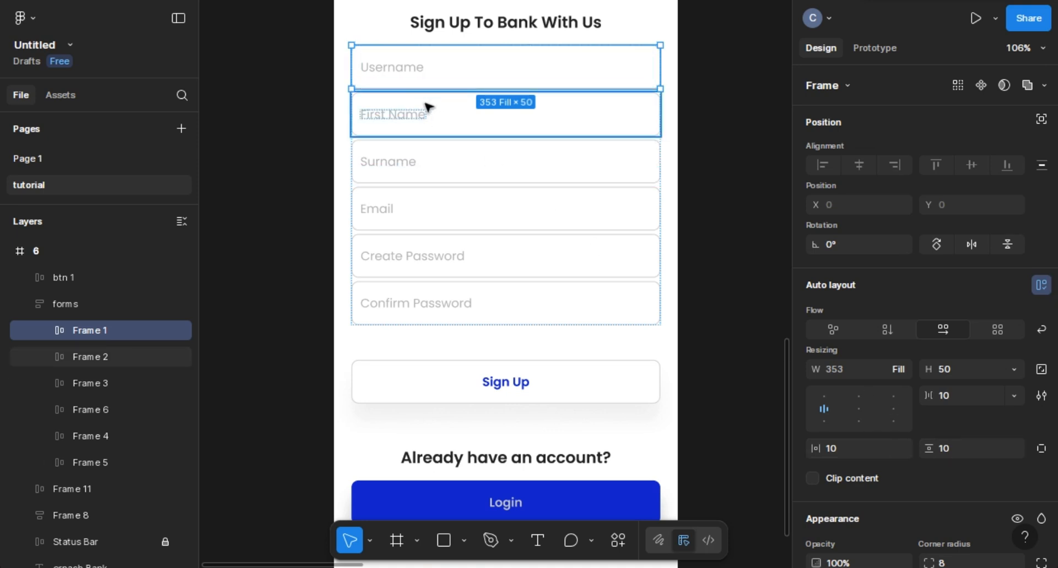
{"action": "scroll", "coordinate": [551, 264], "scroll_direction": "down", "scroll_amount": 3}
{"action": "left_click", "coordinate": [596, 264]}
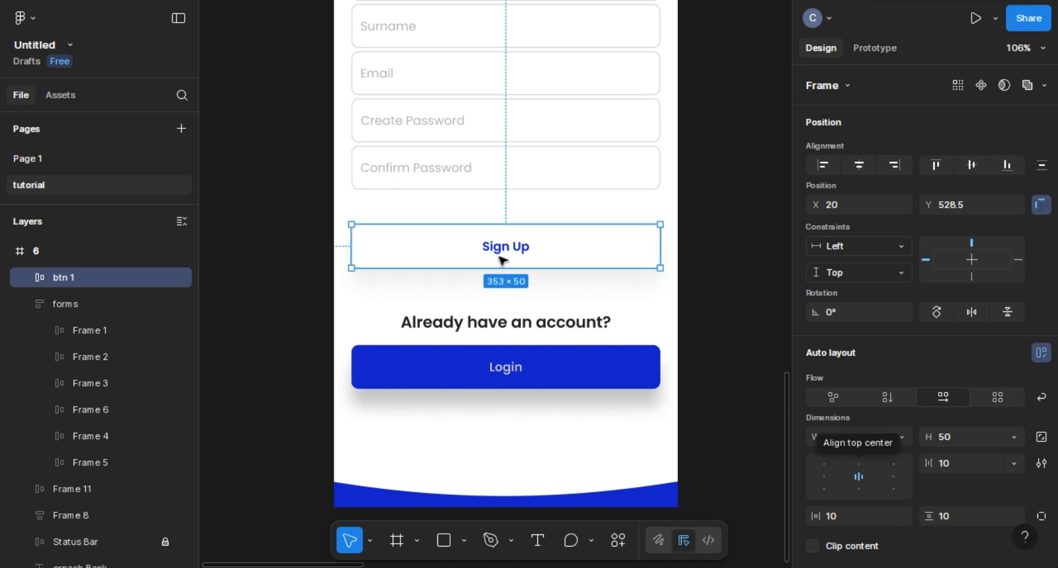
{"action": "scroll", "coordinate": [908, 368], "scroll_direction": "down", "scroll_amount": 5}
{"action": "scroll", "coordinate": [912, 368], "scroll_direction": "down", "scroll_amount": 3}
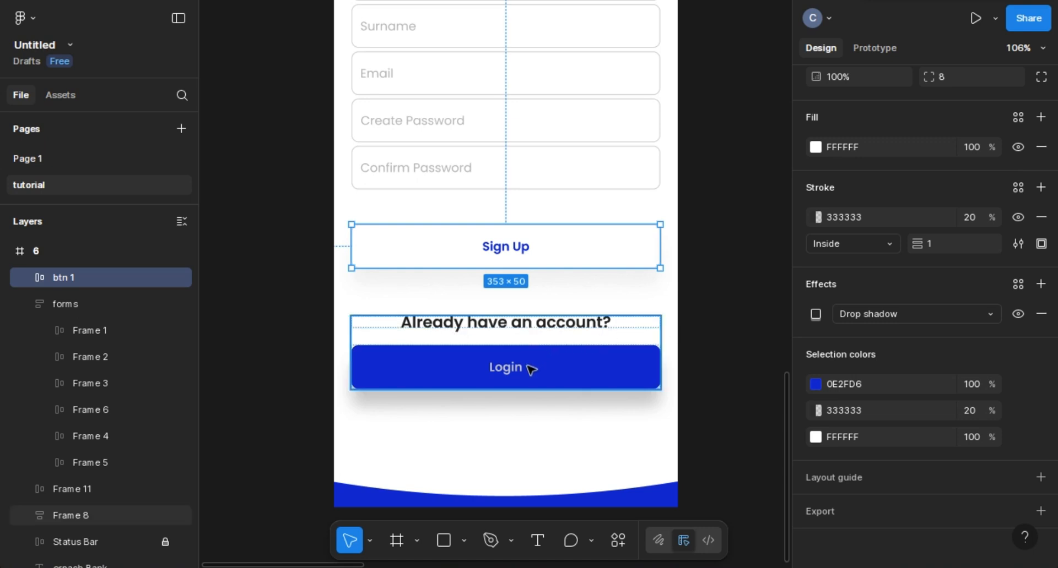
{"action": "scroll", "coordinate": [537, 358], "scroll_direction": "down", "scroll_amount": 4}
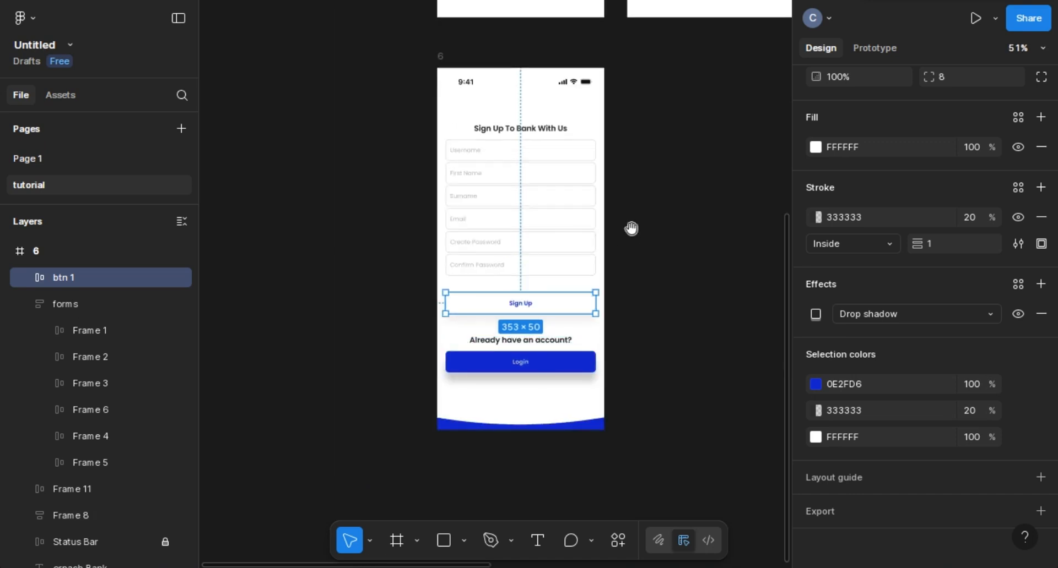
{"action": "left_click_drag", "start_coordinate": [636, 206], "coordinate": [598, 227]}
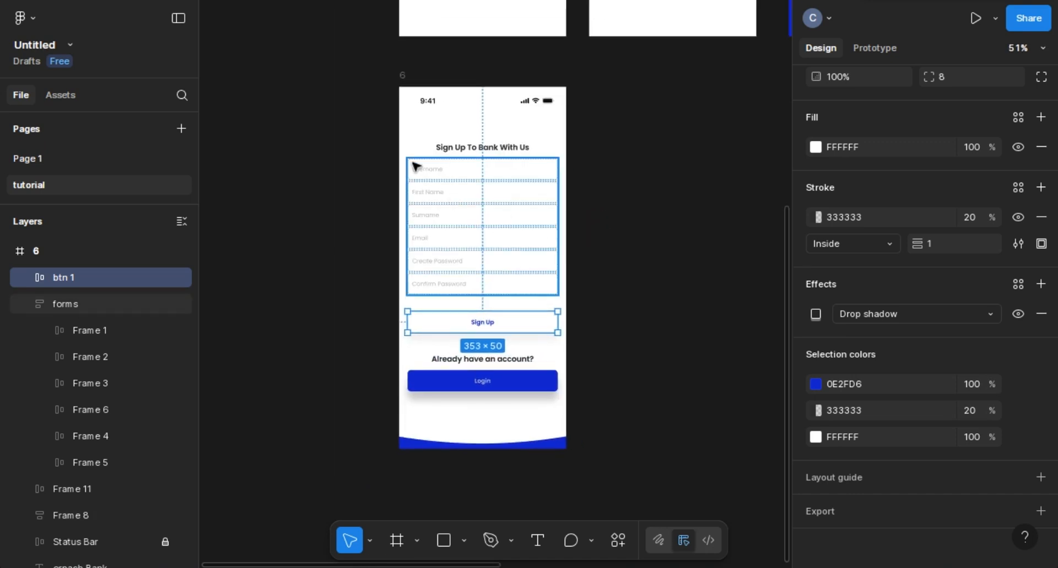
{"action": "left_click", "coordinate": [665, 100]}
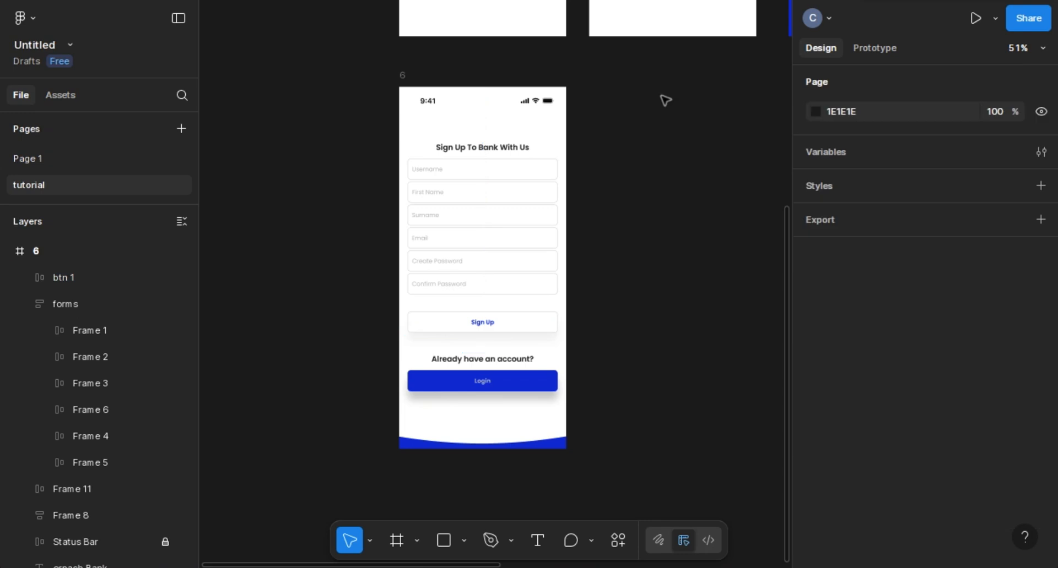
{"action": "scroll", "coordinate": [665, 100], "scroll_direction": "down", "scroll_amount": 2}
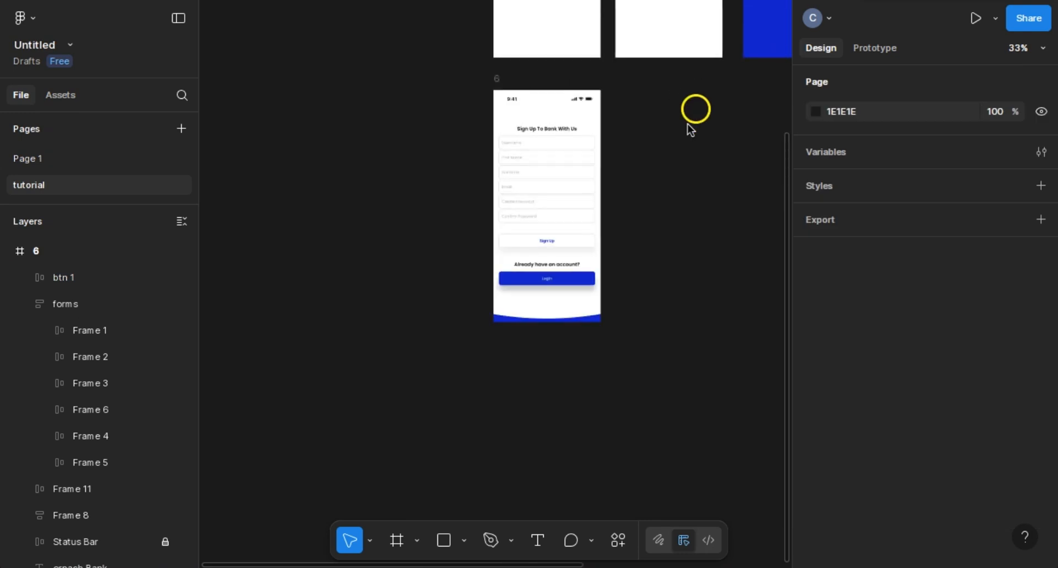
Duplicate frame 6 and place the copy directly beside it, in line with the original.
{"action": "left_click_drag", "start_coordinate": [694, 108], "coordinate": [564, 286]}
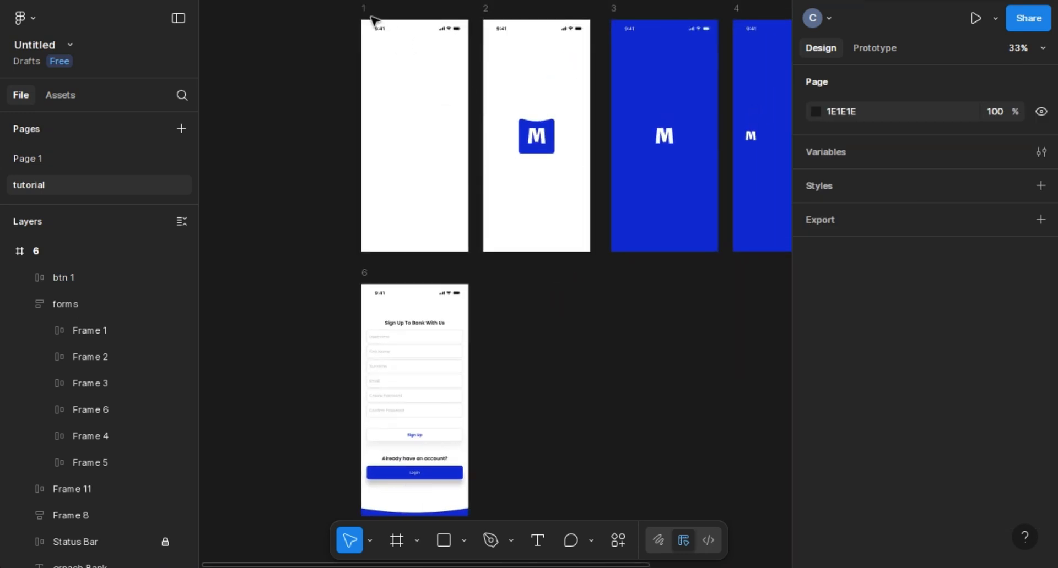
{"action": "left_click", "coordinate": [463, 19]}
{"action": "left_click", "coordinate": [510, 156]}
{"action": "scroll", "coordinate": [513, 159], "scroll_direction": "down", "scroll_amount": 4}
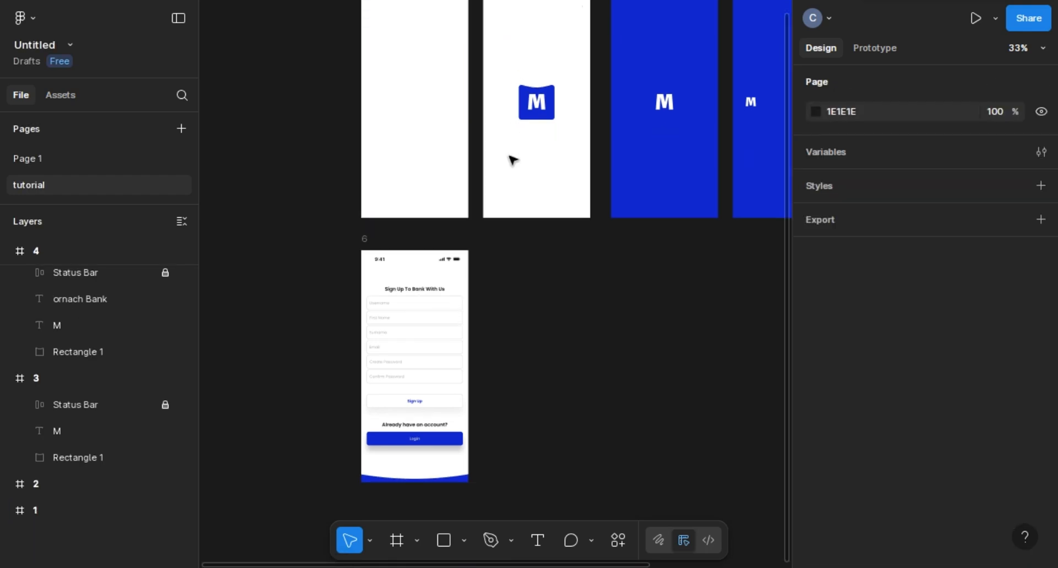
{"action": "left_click", "coordinate": [362, 158]}
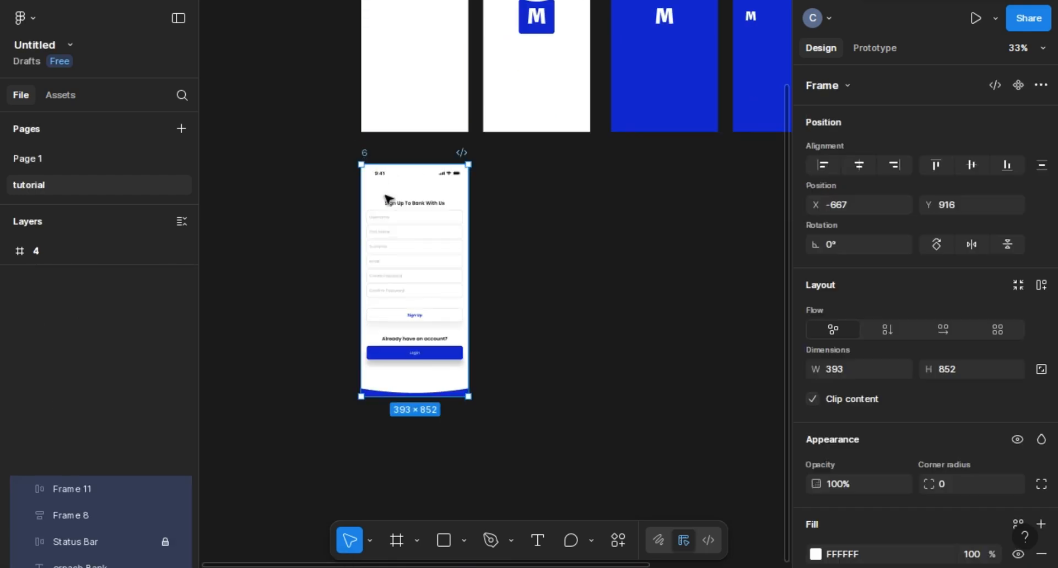
{"action": "left_click_drag", "start_coordinate": [482, 199], "coordinate": [507, 199]}
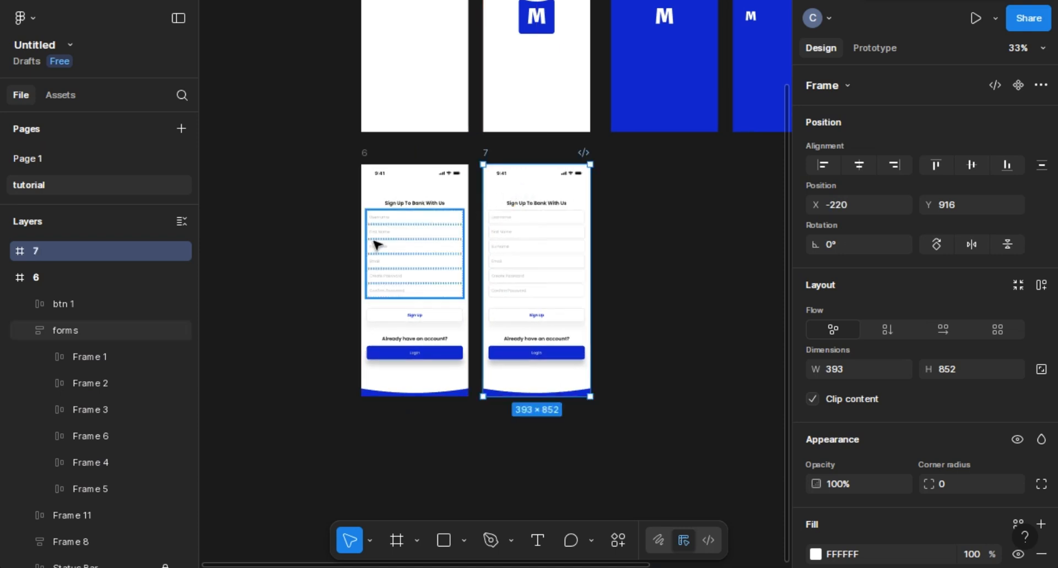
{"action": "scroll", "coordinate": [377, 245], "scroll_direction": "up", "scroll_amount": 2}
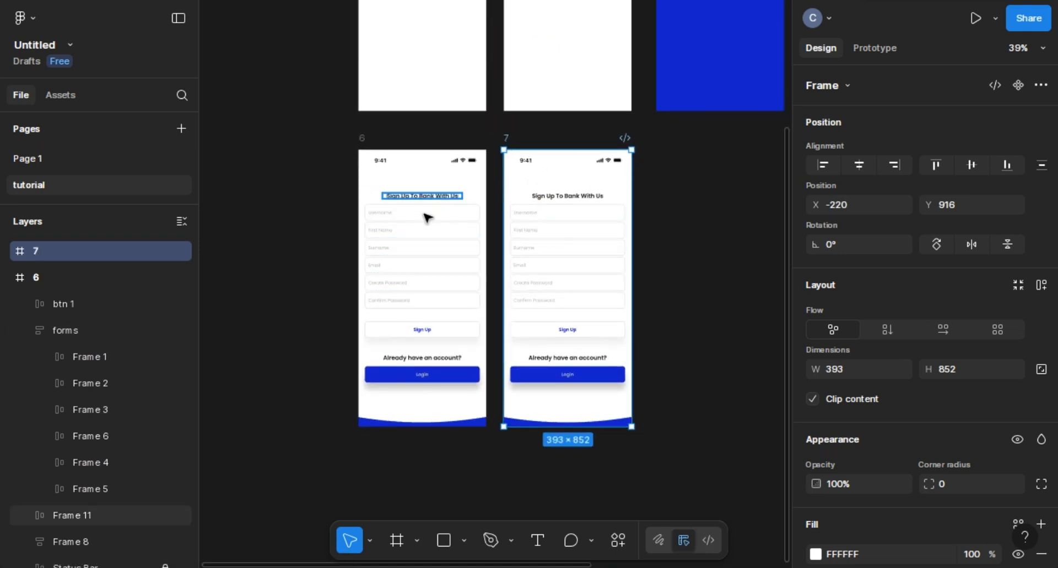
{"action": "left_click", "coordinate": [430, 231]}
{"action": "key", "text": "ctrl+a"}
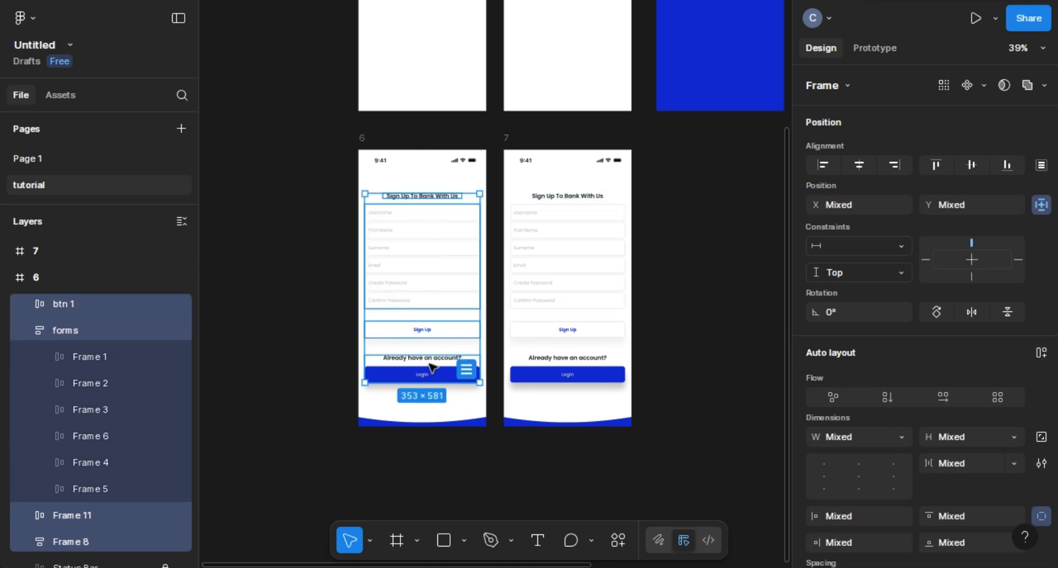
{"action": "scroll", "coordinate": [430, 361], "scroll_direction": "up", "scroll_amount": 2}
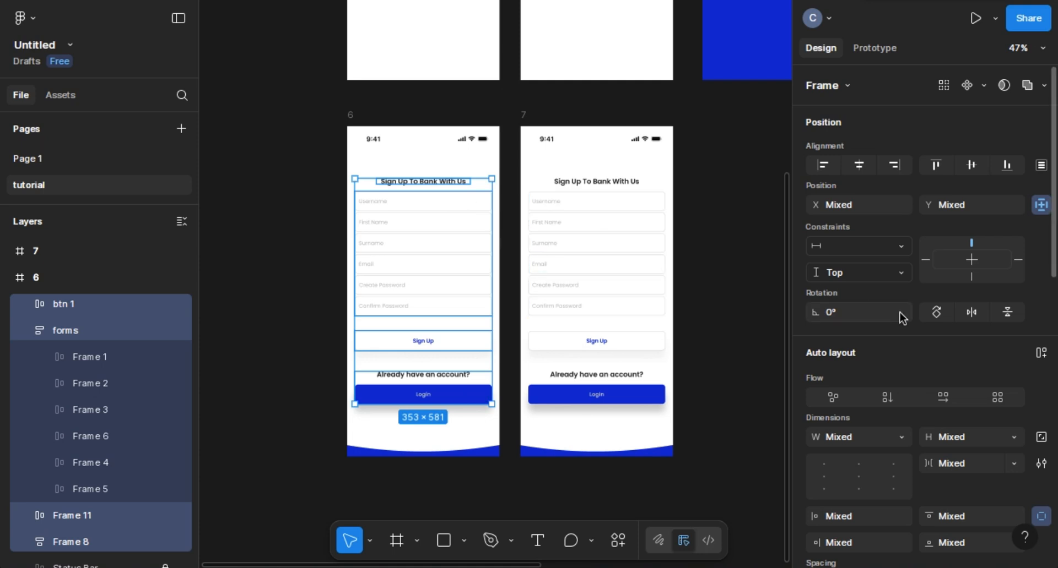
{"action": "scroll", "coordinate": [899, 311], "scroll_direction": "down", "scroll_amount": 6}
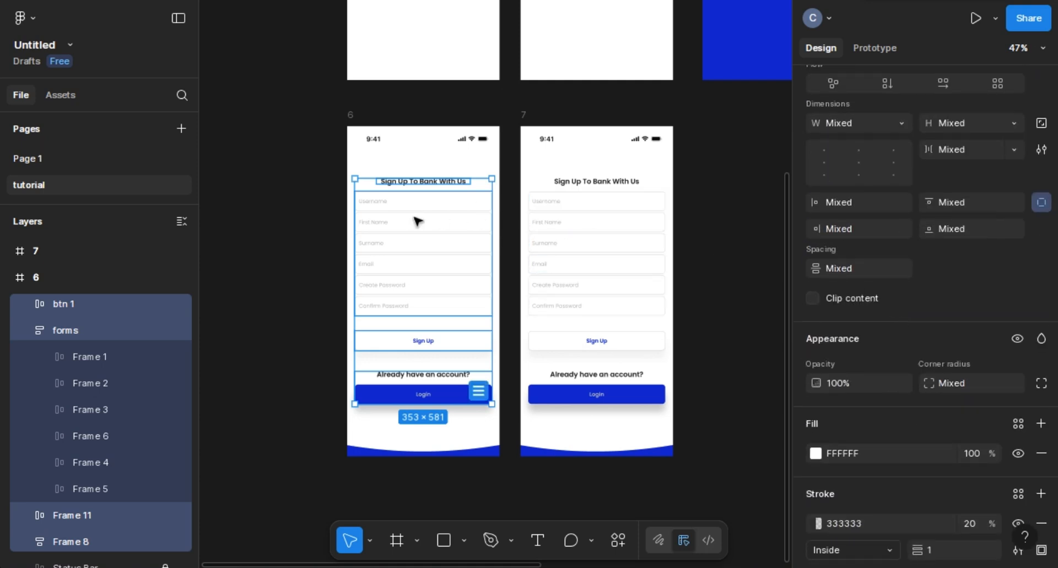
Move the block with the account question and Login button in frame 6 straight down to about Y 675.
{"action": "left_click", "coordinate": [427, 383]}
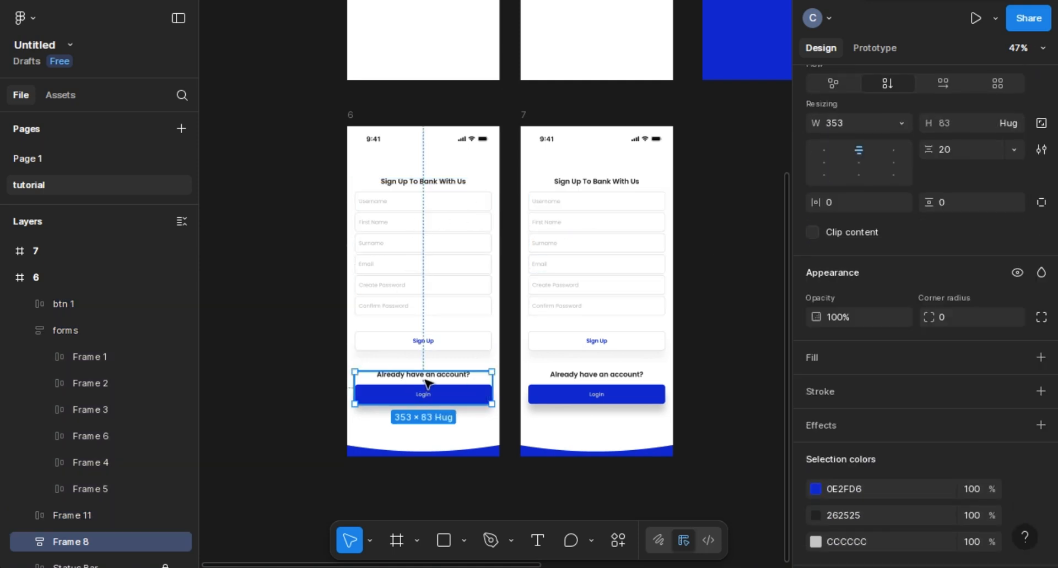
{"action": "key", "text": "Down"}
{"action": "key", "text": "Down"}
{"action": "key", "text": "Down"}
{"action": "key", "text": "Down"}
{"action": "key", "text": "Down"}
{"action": "key", "text": "Down"}
{"action": "key", "text": "Down"}
{"action": "key", "text": "Down"}
{"action": "key", "text": "Down"}
{"action": "key", "text": "Down"}
{"action": "key", "text": "Down"}
{"action": "key", "text": "Down"}
{"action": "key", "text": "Down"}
{"action": "key", "text": "Down"}
{"action": "key", "text": "Down"}
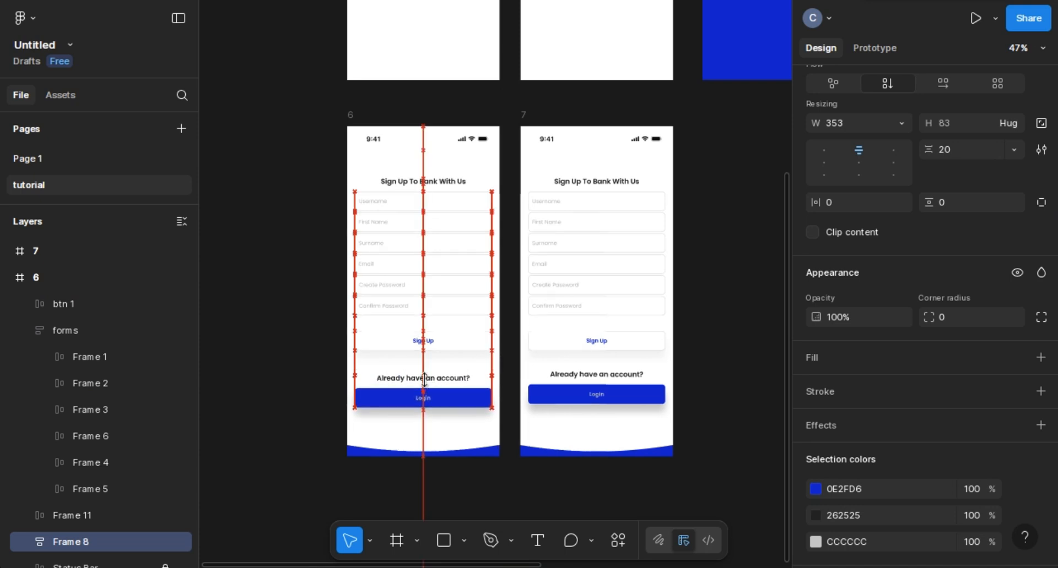
{"action": "key", "text": "Down"}
{"action": "key", "text": "Down"}
{"action": "key", "text": "Down"}
{"action": "key", "text": "Down"}
{"action": "key", "text": "Down"}
{"action": "key", "text": "Down"}
{"action": "key", "text": "Down"}
{"action": "key", "text": "Down"}
{"action": "key", "text": "Down"}
{"action": "key", "text": "Down"}
{"action": "key", "text": "Down"}
{"action": "key", "text": "Down"}
{"action": "key", "text": "Down"}
{"action": "key", "text": "Down"}
{"action": "key", "text": "Down"}
{"action": "key", "text": "Down"}
{"action": "key", "text": "Down"}
{"action": "key", "text": "Down"}
{"action": "key", "text": "Down"}
{"action": "key", "text": "Down"}
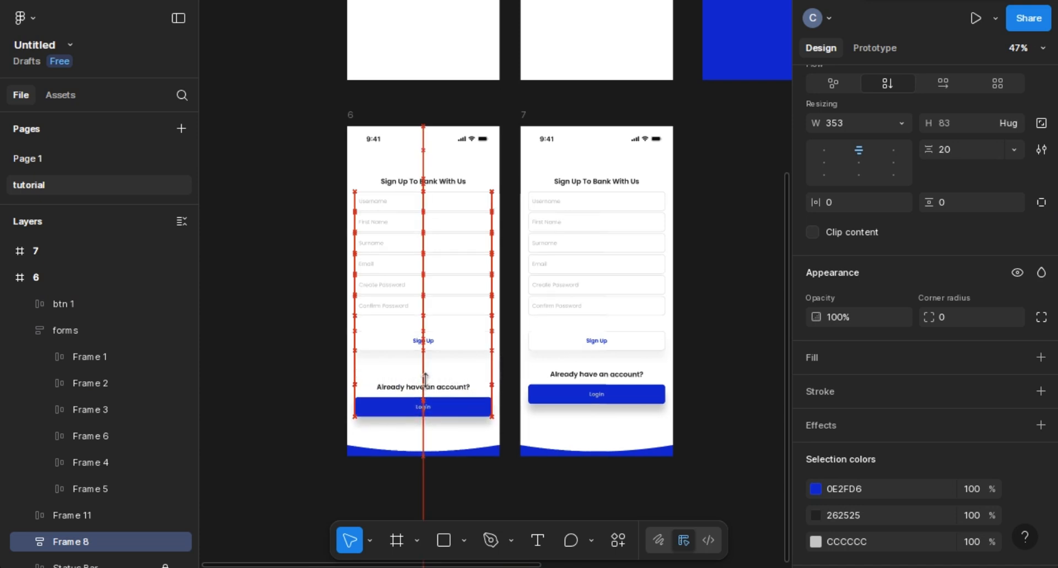
Move the Sign Up button in frame 6 straight down until it sits about 58 px above the login block.
{"action": "left_click", "coordinate": [439, 343]}
{"action": "key", "text": "Down"}
{"action": "key", "text": "Down"}
{"action": "key", "text": "Down"}
{"action": "key", "text": "Down"}
{"action": "key", "text": "Down"}
{"action": "key", "text": "Down"}
{"action": "key", "text": "Down"}
{"action": "key", "text": "Down"}
{"action": "key", "text": "Down"}
{"action": "key", "text": "Down"}
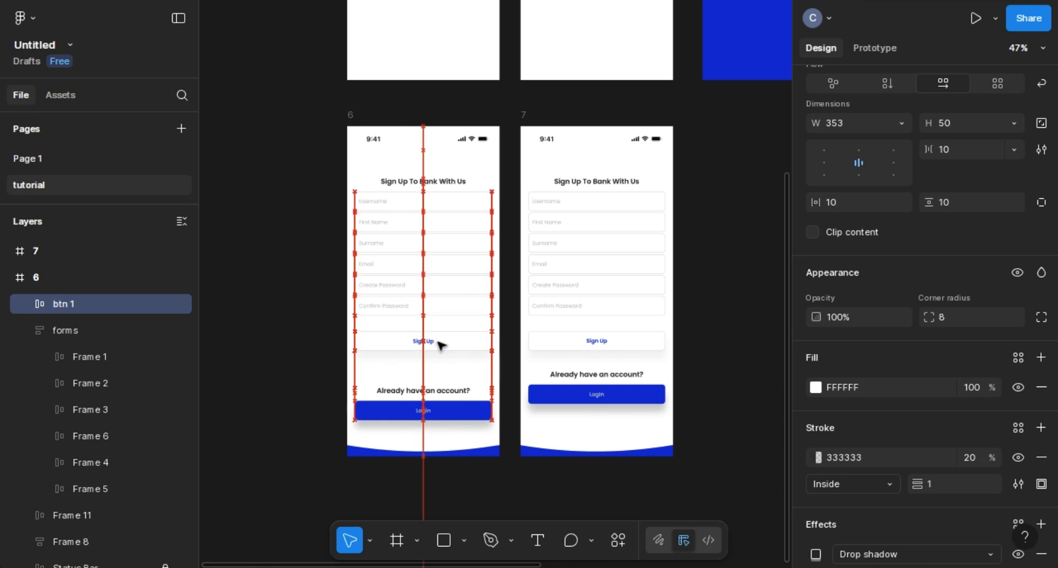
{"action": "key", "text": "Down"}
{"action": "key", "text": "Down"}
{"action": "key", "text": "Down"}
{"action": "key", "text": "Down"}
{"action": "key", "text": "Down"}
{"action": "key", "text": "Down"}
{"action": "key", "text": "Down"}
{"action": "key", "text": "Down"}
{"action": "key", "text": "Down"}
{"action": "key", "text": "Down"}
{"action": "key", "text": "Down"}
{"action": "key", "text": "Down"}
{"action": "key", "text": "Down"}
{"action": "key", "text": "Down"}
{"action": "key", "text": "Down"}
{"action": "key", "text": "Down"}
{"action": "key", "text": "Down"}
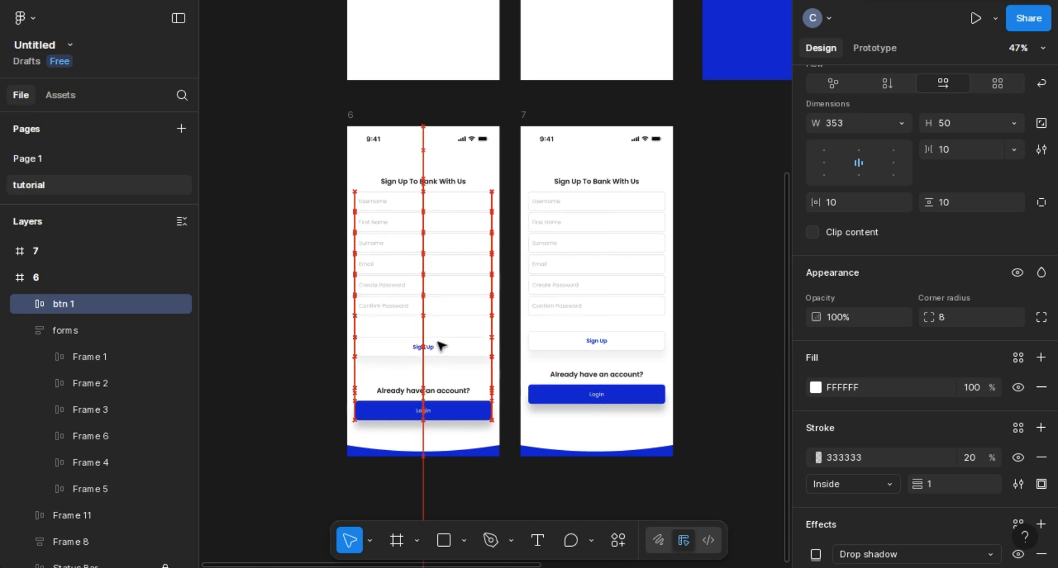
{"action": "key", "text": "Down"}
{"action": "key", "text": "Down"}
{"action": "key", "text": "Down"}
{"action": "key", "text": "Down"}
{"action": "key", "text": "Down"}
{"action": "key", "text": "Down"}
{"action": "key", "text": "Down"}
{"action": "key", "text": "Down"}
{"action": "key", "text": "Down"}
{"action": "key", "text": "Down"}
{"action": "key", "text": "Down"}
{"action": "key", "text": "Down"}
{"action": "key", "text": "Down"}
{"action": "key", "text": "Down"}
{"action": "key", "text": "Down"}
{"action": "key", "text": "Down"}
{"action": "key", "text": "Down"}
{"action": "key", "text": "Down"}
{"action": "key", "text": "Down"}
{"action": "key", "text": "Down"}
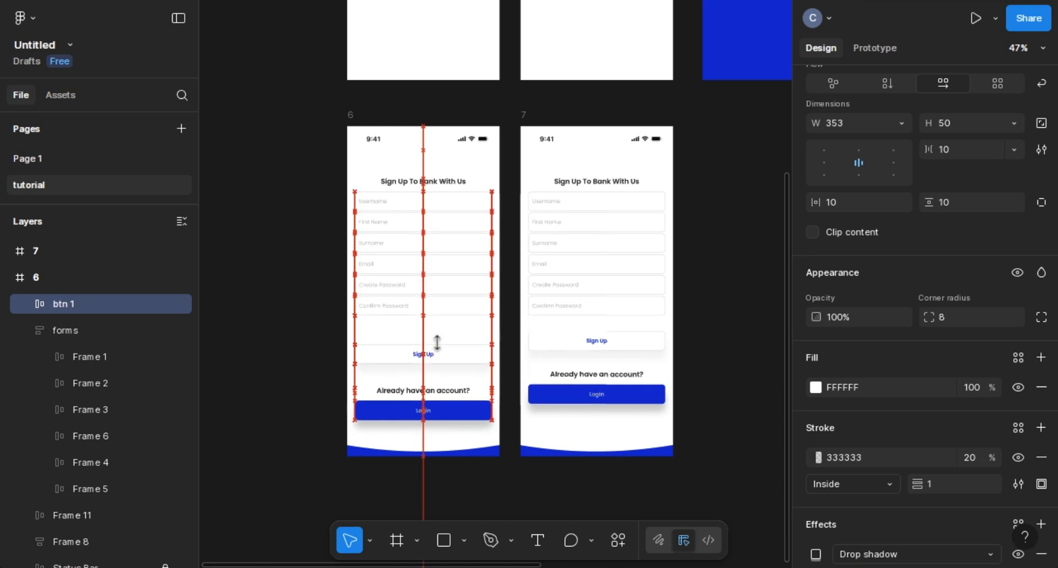
Move the forms group in frame 6 slightly down toward the Sign Up button.
{"action": "left_click", "coordinate": [448, 278]}
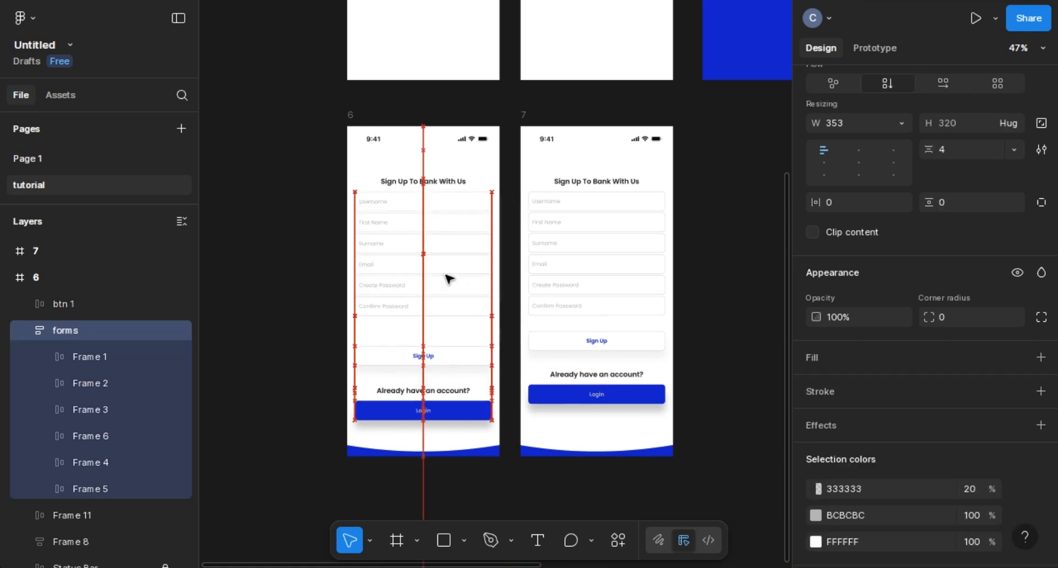
{"action": "key", "text": "Down"}
{"action": "key", "text": "Down"}
{"action": "key", "text": "Down"}
{"action": "key", "text": "Down"}
{"action": "key", "text": "Down"}
{"action": "key", "text": "Down"}
{"action": "key", "text": "Down"}
{"action": "key", "text": "Down"}
{"action": "key", "text": "Down"}
{"action": "key", "text": "Down"}
{"action": "key", "text": "Down"}
{"action": "key", "text": "Down"}
{"action": "key", "text": "Down"}
{"action": "key", "text": "Down"}
{"action": "key", "text": "Down"}
{"action": "key", "text": "Down"}
{"action": "key", "text": "Down"}
{"action": "key", "text": "Down"}
{"action": "key", "text": "Down"}
{"action": "key", "text": "Down"}
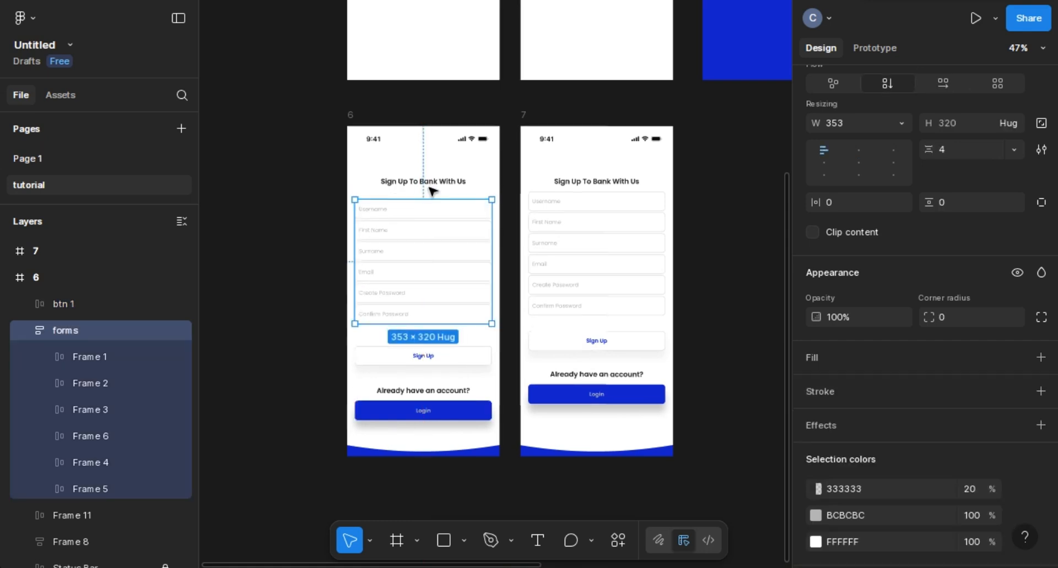
Nudge the Sign Up To Bank With Us heading in frame 6 down toward the form fields and deselect it.
{"action": "left_click_drag", "start_coordinate": [433, 184], "coordinate": [430, 184]}
{"action": "key", "text": "Down"}
{"action": "key", "text": "Down"}
{"action": "key", "text": "Down"}
{"action": "key", "text": "Down"}
{"action": "key", "text": "Down"}
{"action": "key", "text": "Down"}
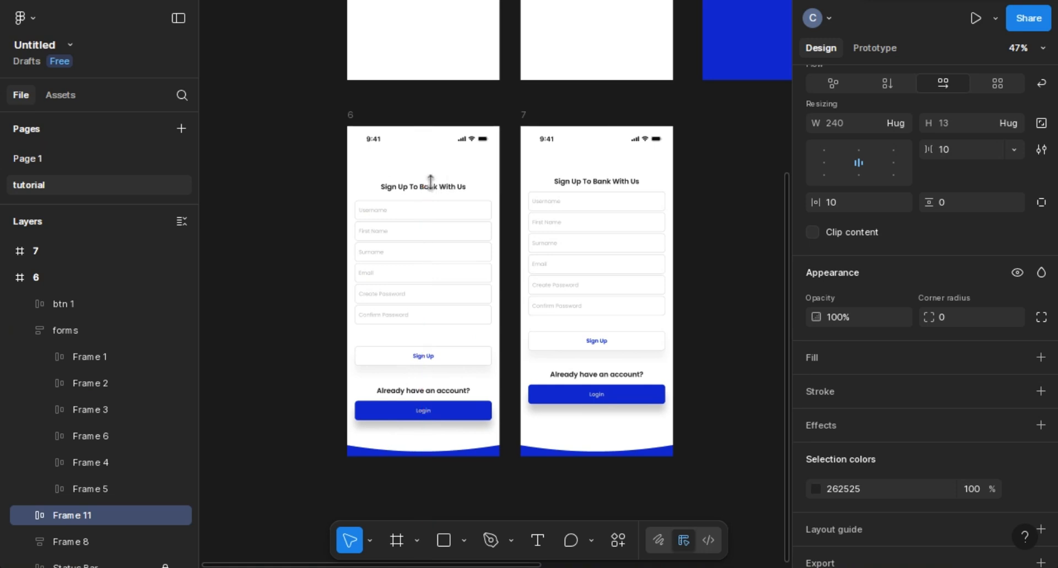
{"action": "left_click", "coordinate": [334, 173]}
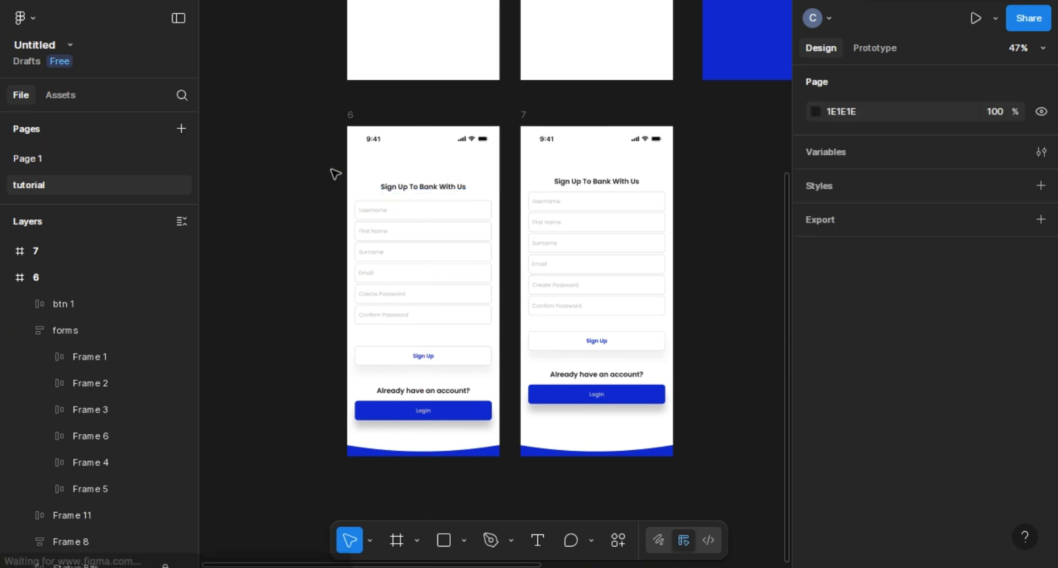
Set the opacity of the heading, forms group, Sign Up button and login block in frame 6 to 0%.
{"action": "left_click", "coordinate": [405, 408]}
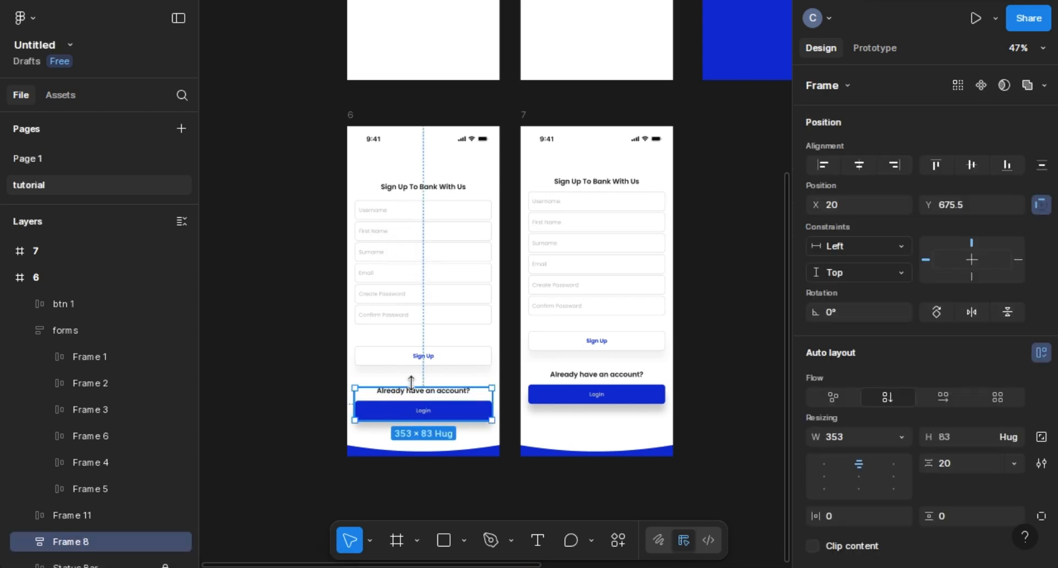
{"action": "left_click", "coordinate": [422, 357], "text": "shift"}
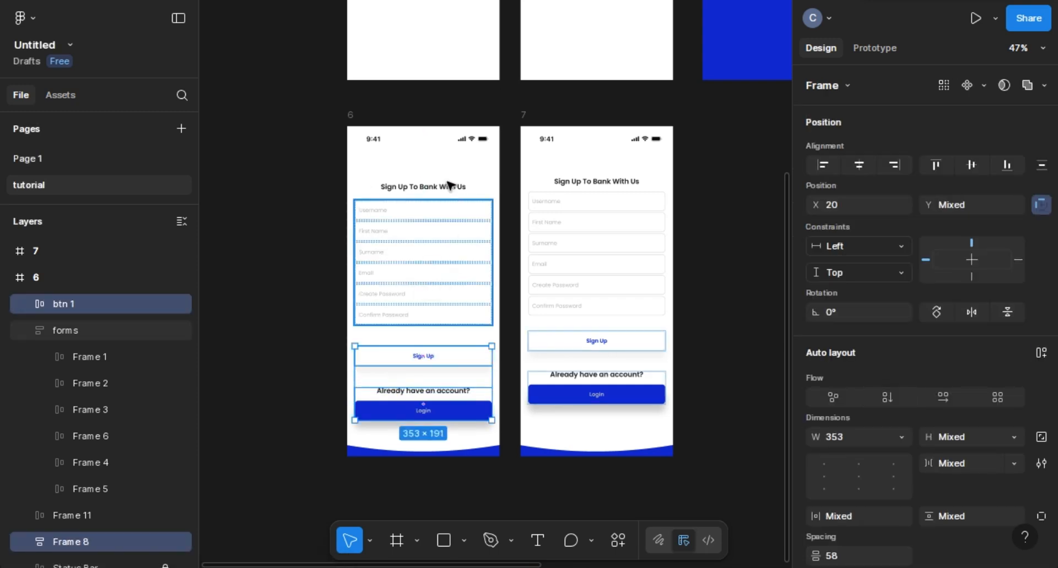
{"action": "left_click", "coordinate": [440, 220], "text": "shift"}
{"action": "left_click", "coordinate": [446, 188], "text": "shift"}
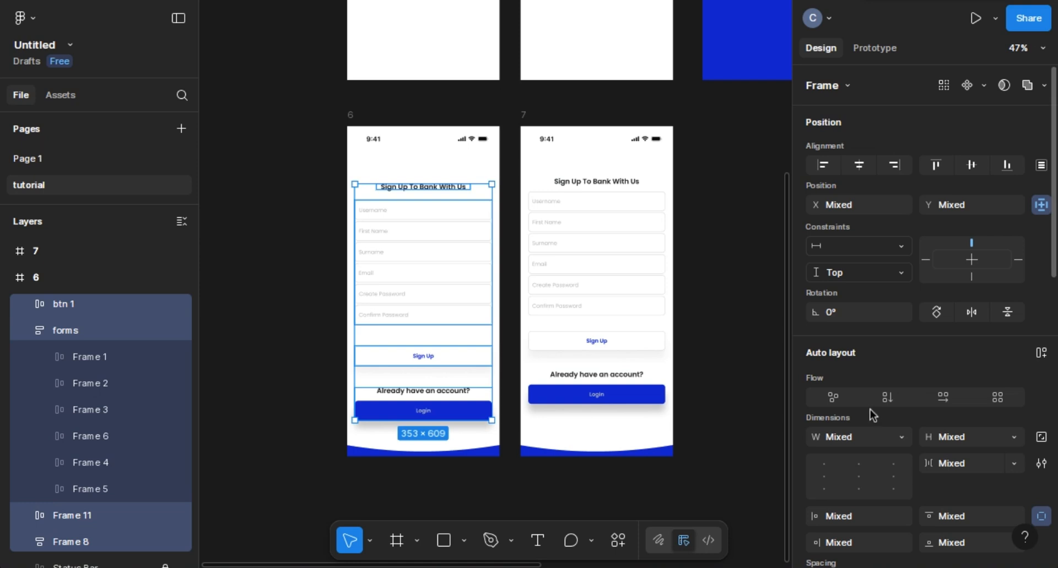
{"action": "scroll", "coordinate": [870, 409], "scroll_direction": "down", "scroll_amount": 5}
{"action": "left_click", "coordinate": [851, 368]}
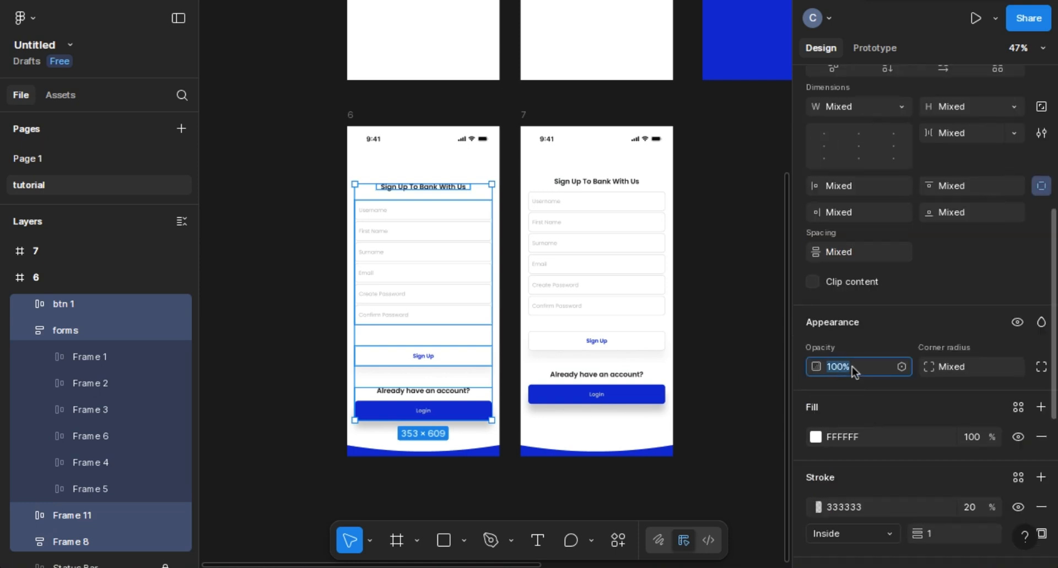
{"action": "type", "text": "0"}
{"action": "key", "text": "Return"}
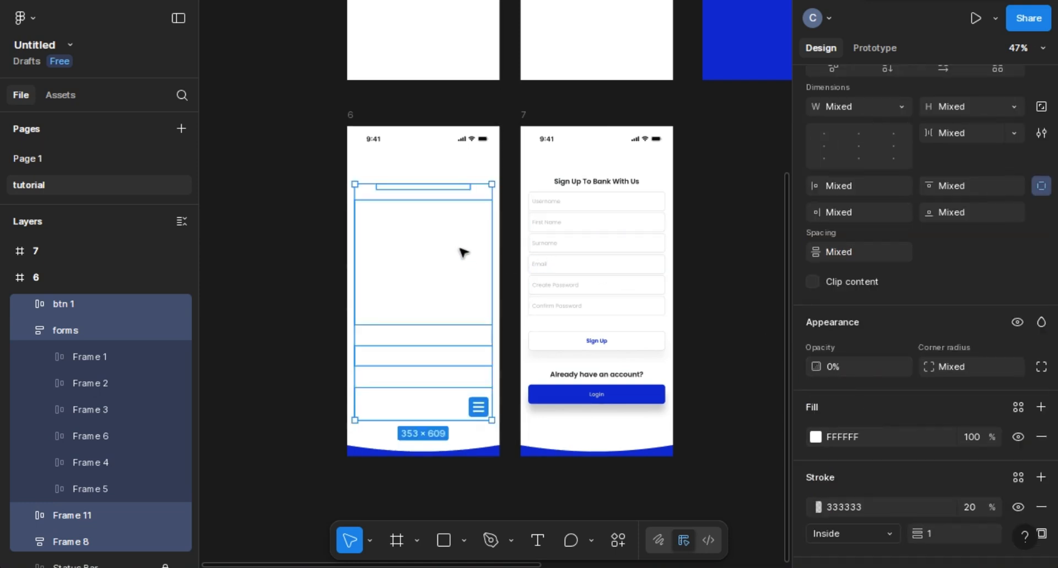
Add a prototype connection from frame 5 to frame 6 with an After delay trigger.
{"action": "scroll", "coordinate": [477, 211], "scroll_direction": "down", "scroll_amount": 2}
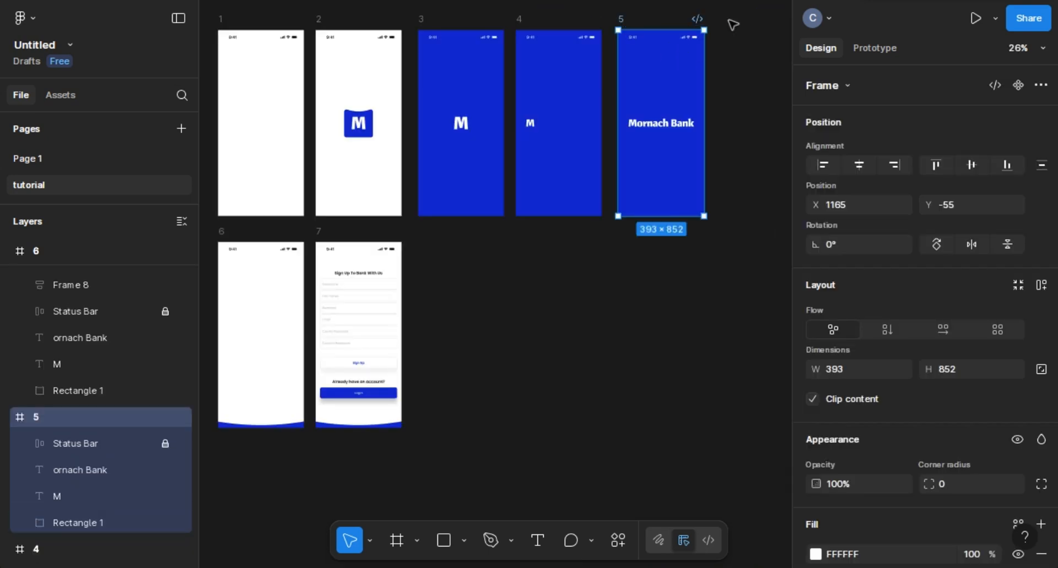
{"action": "left_click", "coordinate": [870, 48]}
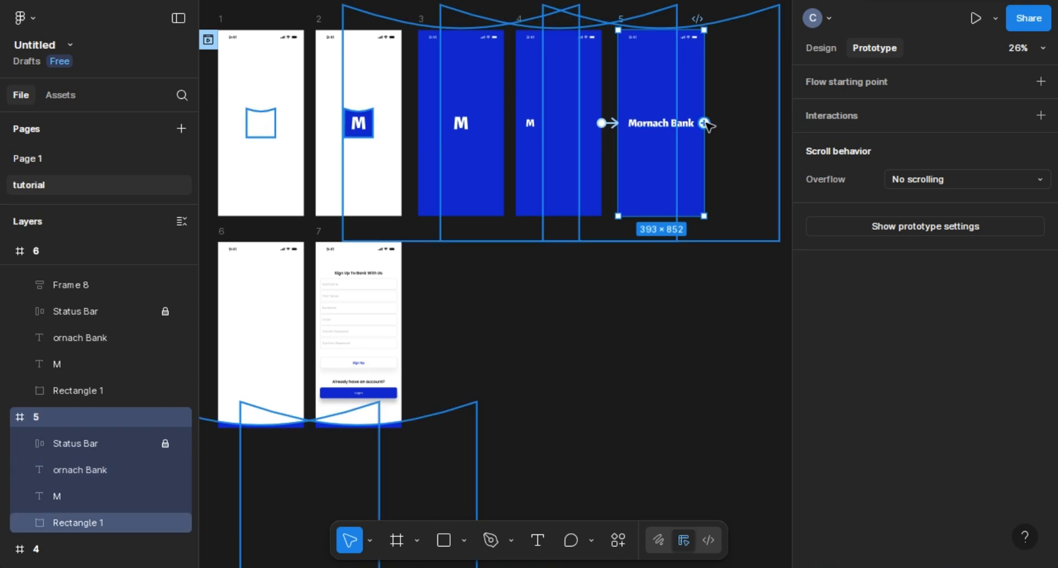
{"action": "left_click_drag", "start_coordinate": [703, 123], "coordinate": [642, 137]}
{"action": "left_click", "coordinate": [640, 177]}
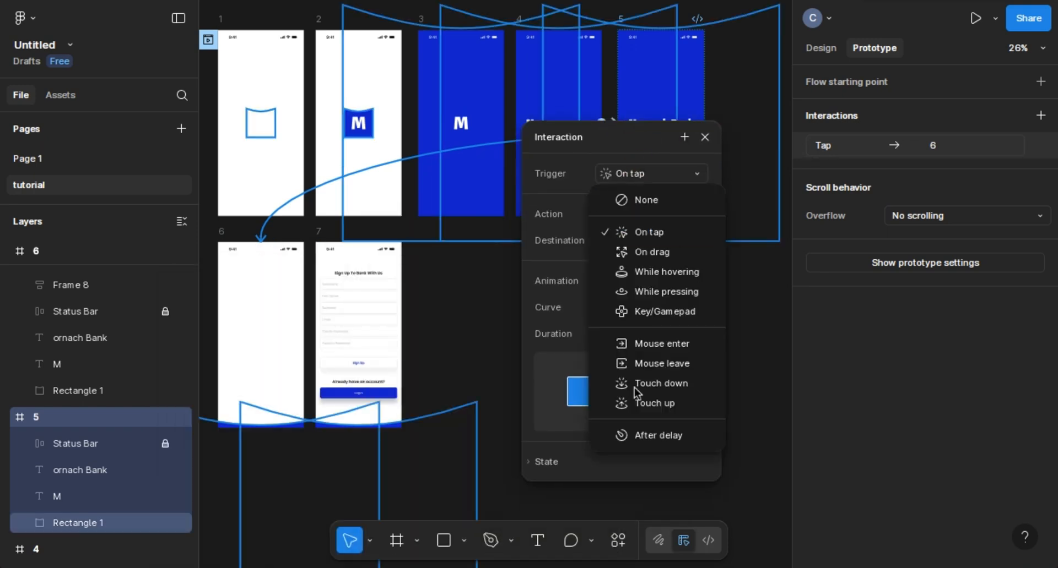
{"action": "left_click", "coordinate": [648, 428]}
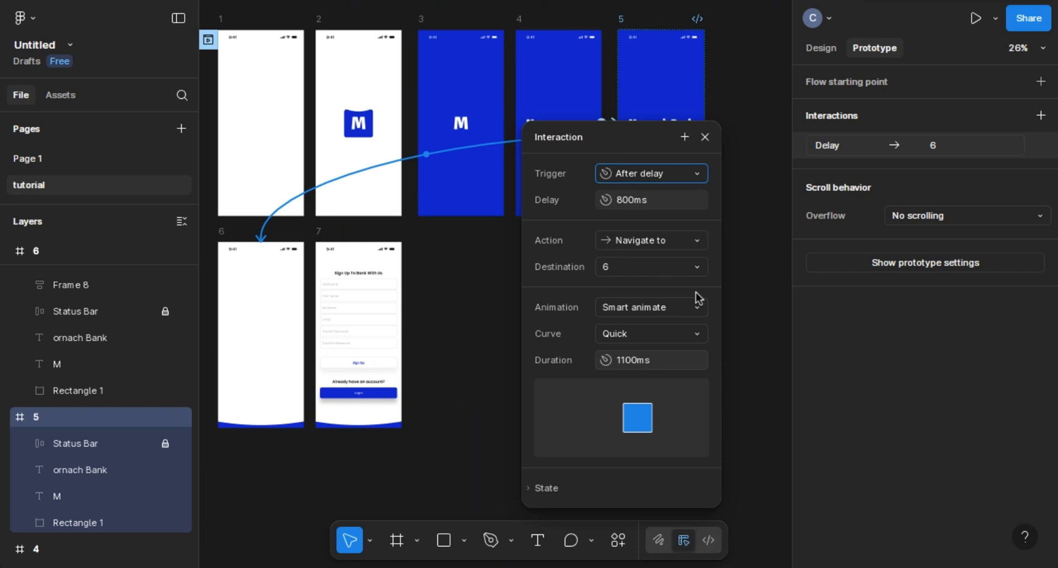
Set the animation duration of the frame 5 to frame 6 interaction to 800 ms and close its settings.
{"action": "left_click", "coordinate": [651, 201]}
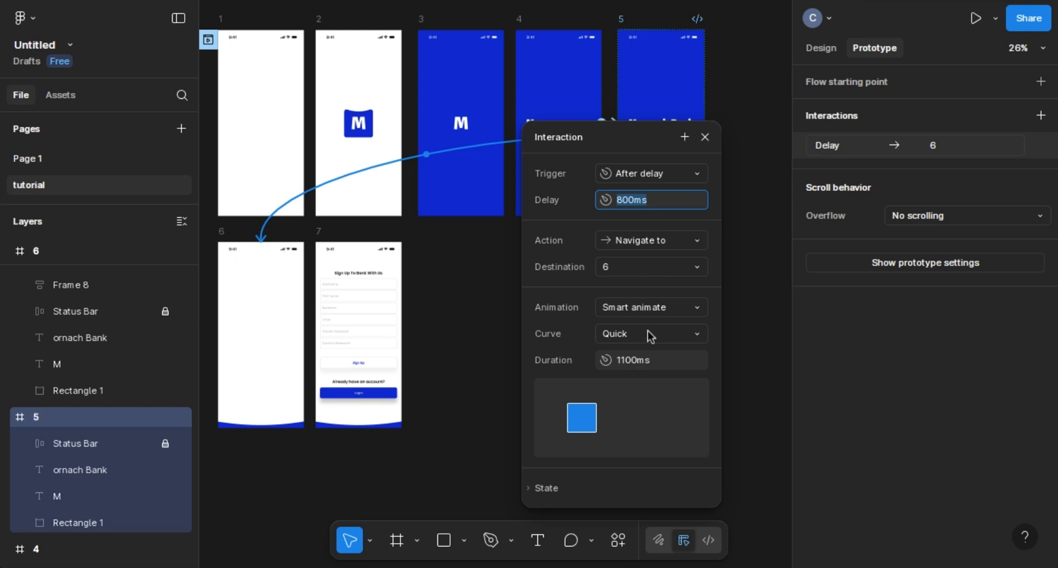
{"action": "left_click", "coordinate": [648, 360]}
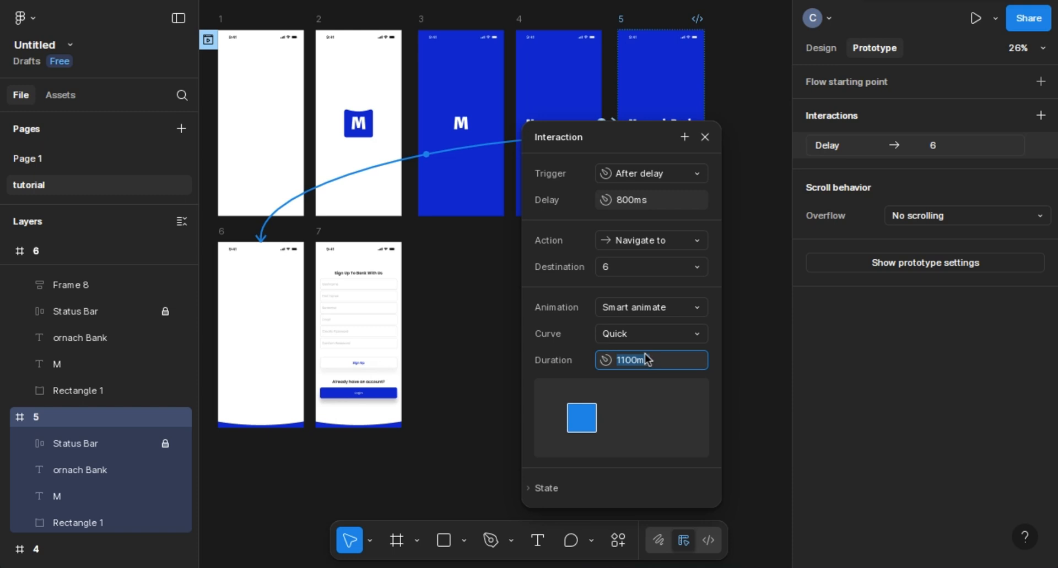
{"action": "type", "text": "800"}
{"action": "key", "text": "Return"}
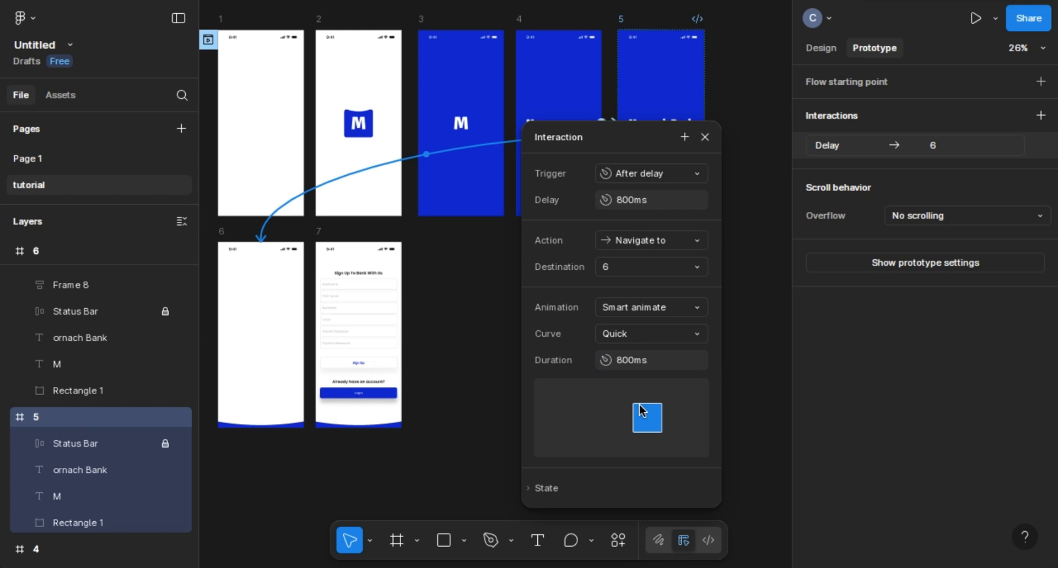
{"action": "left_click", "coordinate": [705, 137]}
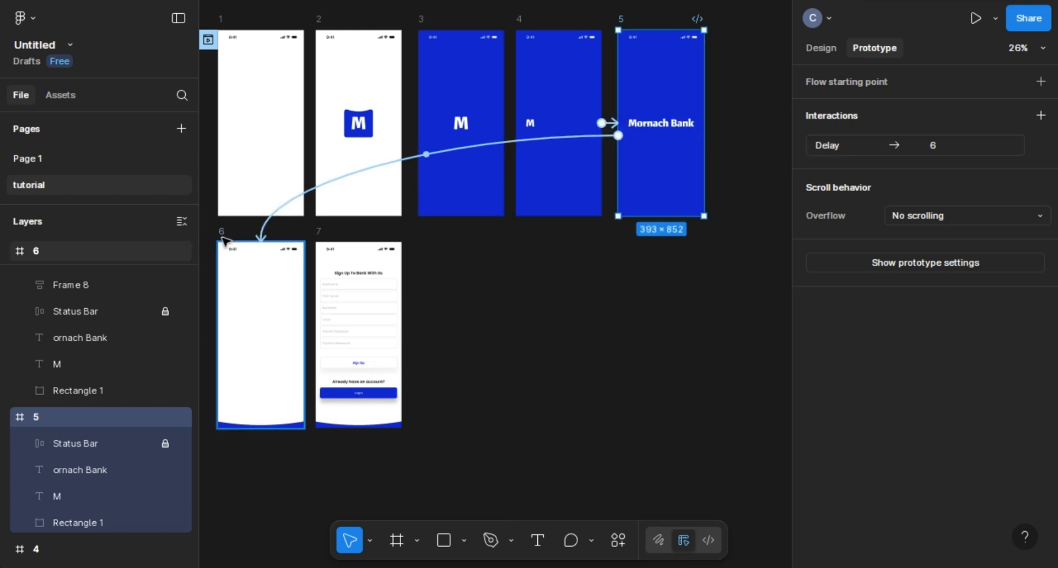
Add a prototype connection from frame 6 to frame 7 with an After delay trigger.
{"action": "left_click", "coordinate": [306, 332]}
{"action": "left_click_drag", "start_coordinate": [303, 335], "coordinate": [372, 368]}
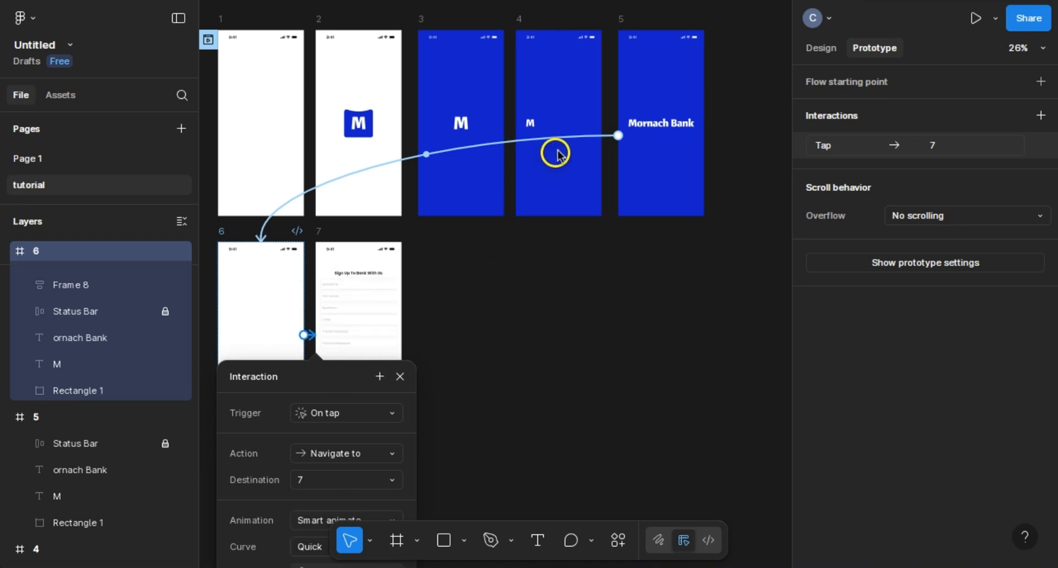
{"action": "left_click_drag", "start_coordinate": [556, 152], "coordinate": [570, 143]}
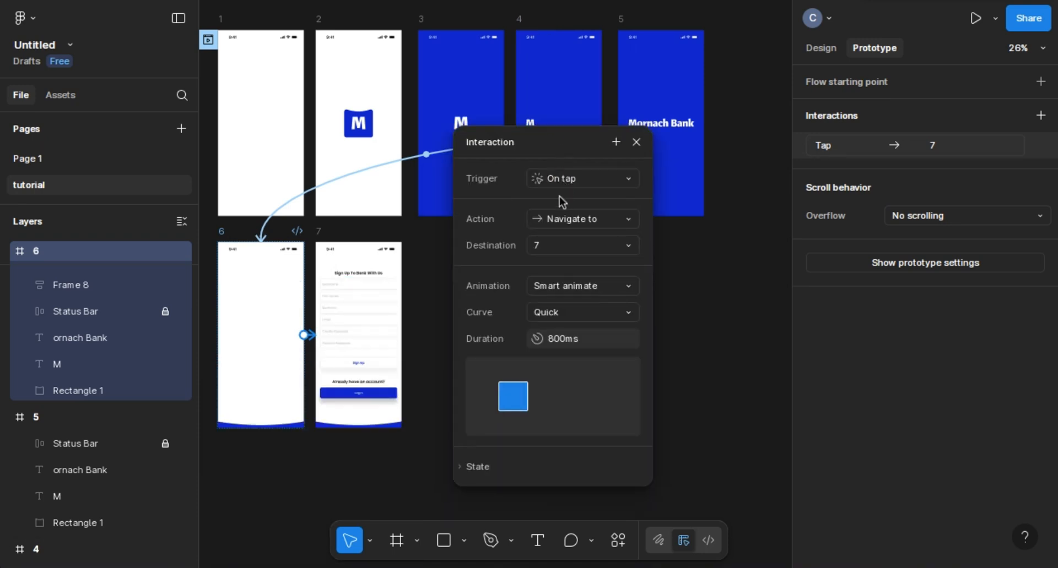
{"action": "left_click", "coordinate": [578, 179]}
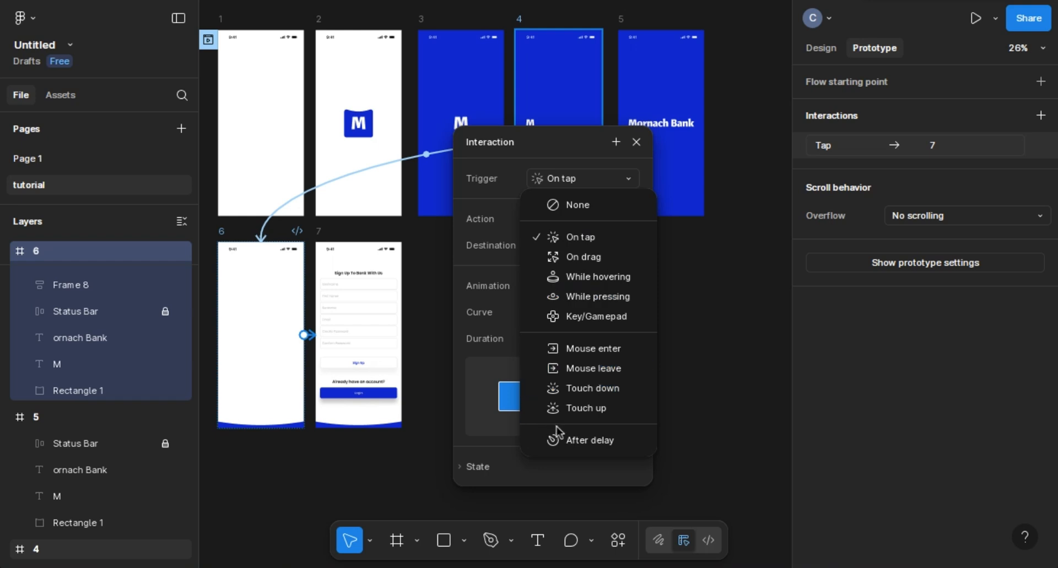
{"action": "left_click", "coordinate": [559, 440]}
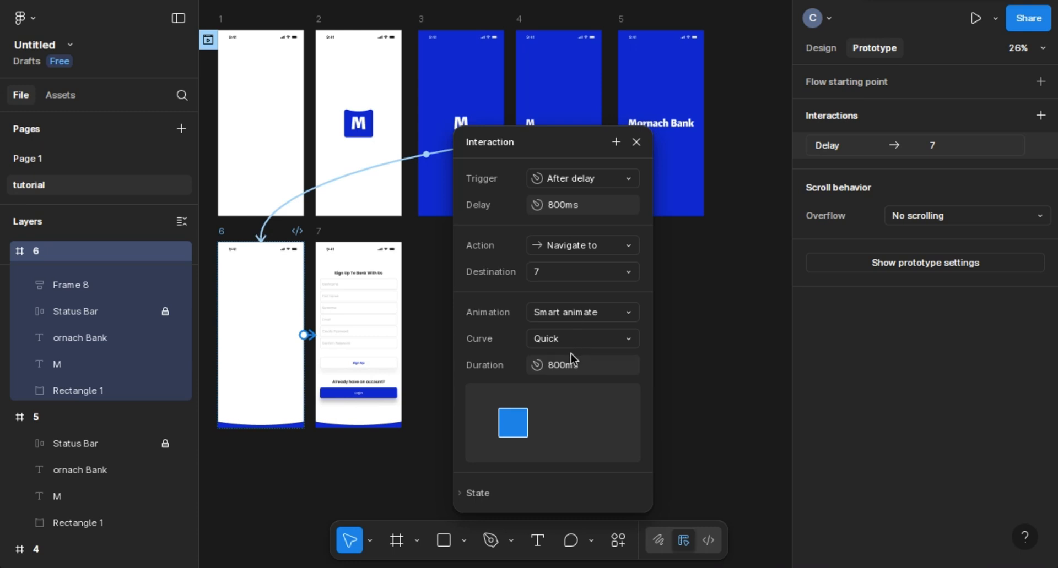
Give the frame 6 to frame 7 animation an Ease in and out curve and an 800 ms duration, and close its settings.
{"action": "left_click", "coordinate": [582, 341]}
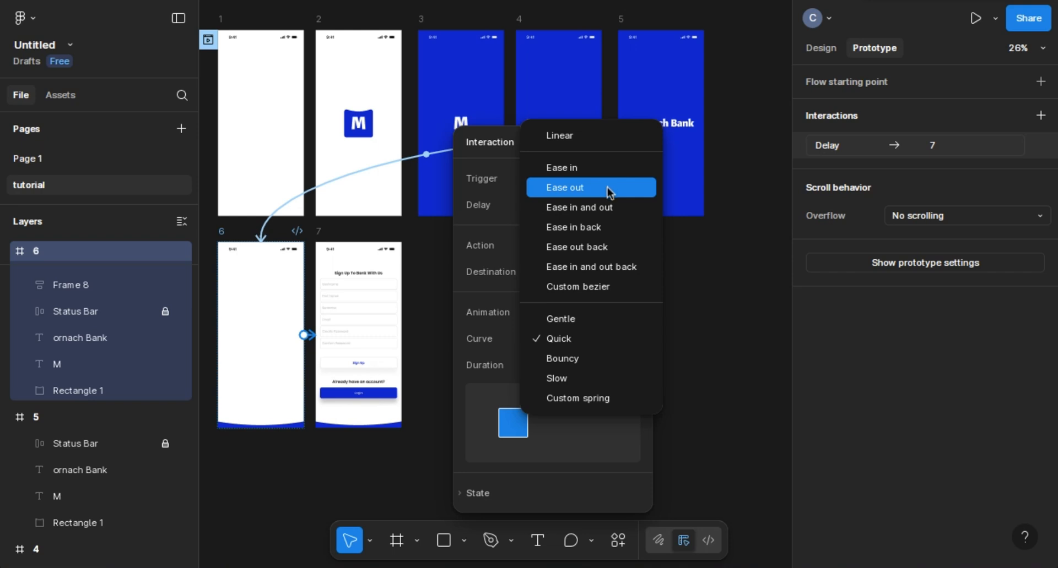
{"action": "left_click", "coordinate": [605, 207]}
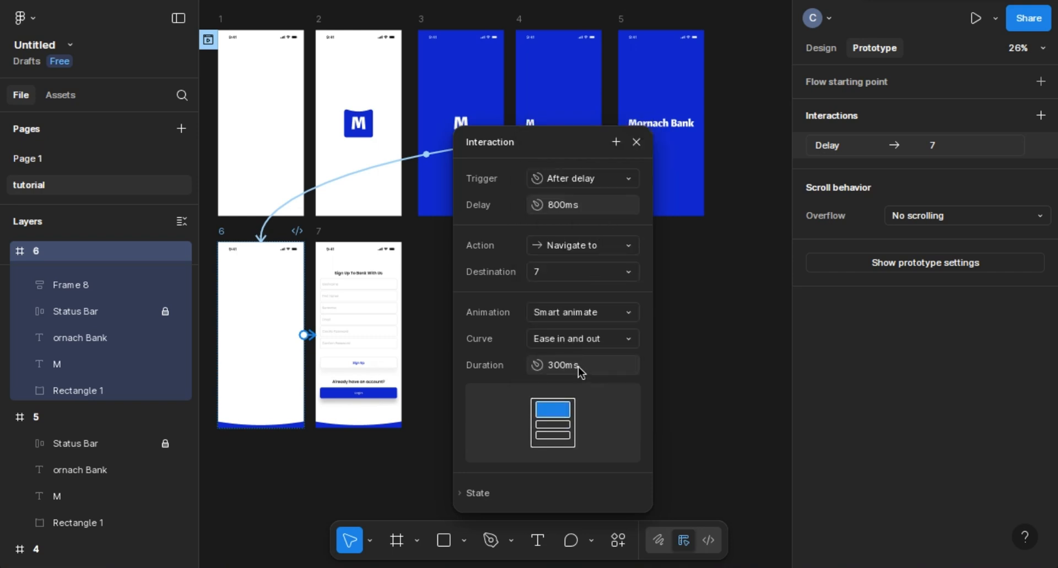
{"action": "left_click", "coordinate": [578, 367]}
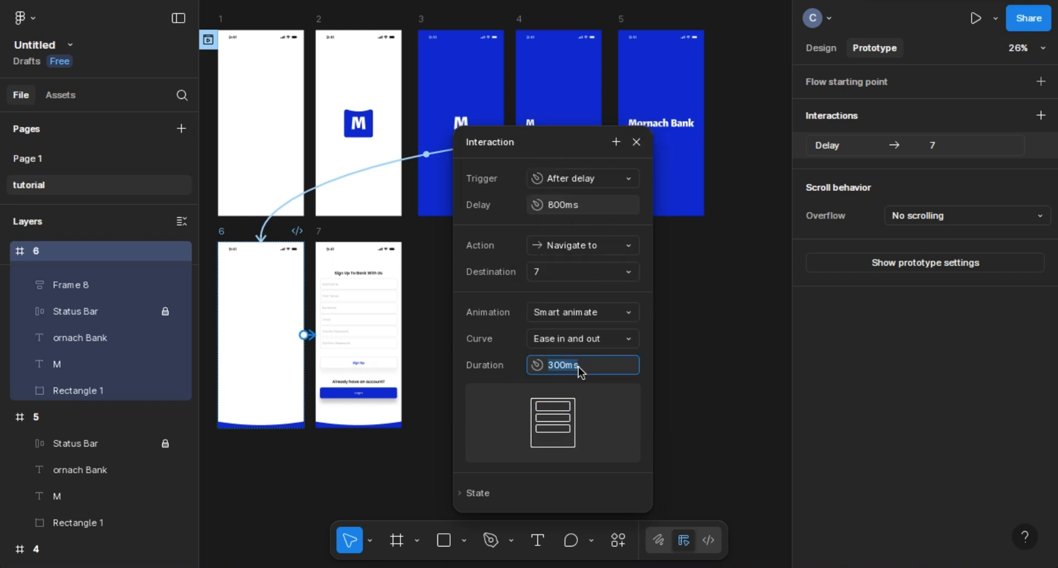
{"action": "type", "text": "1000"}
{"action": "key", "text": "Return"}
{"action": "type", "text": "800"}
{"action": "key", "text": "Return"}
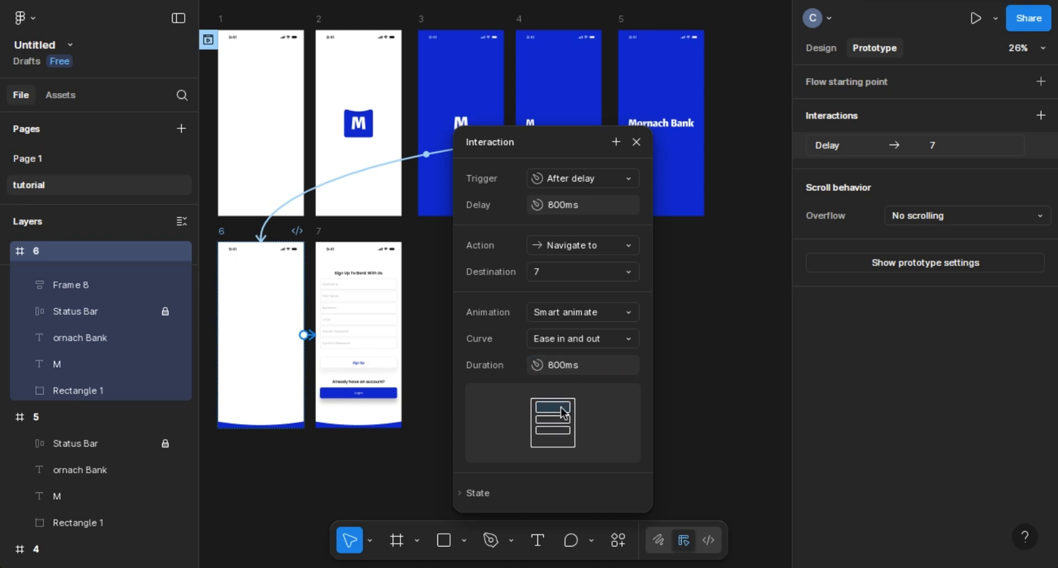
{"action": "left_click", "coordinate": [636, 142]}
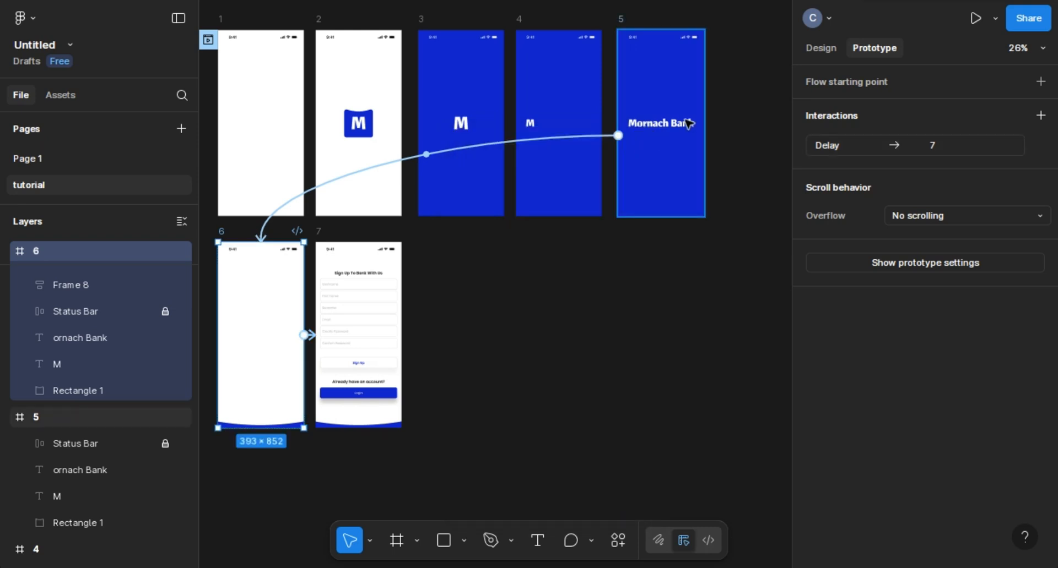
Preview the prototype flow from frame 1 to check the logo animation and the sign-up form transition.
{"action": "left_click", "coordinate": [208, 41]}
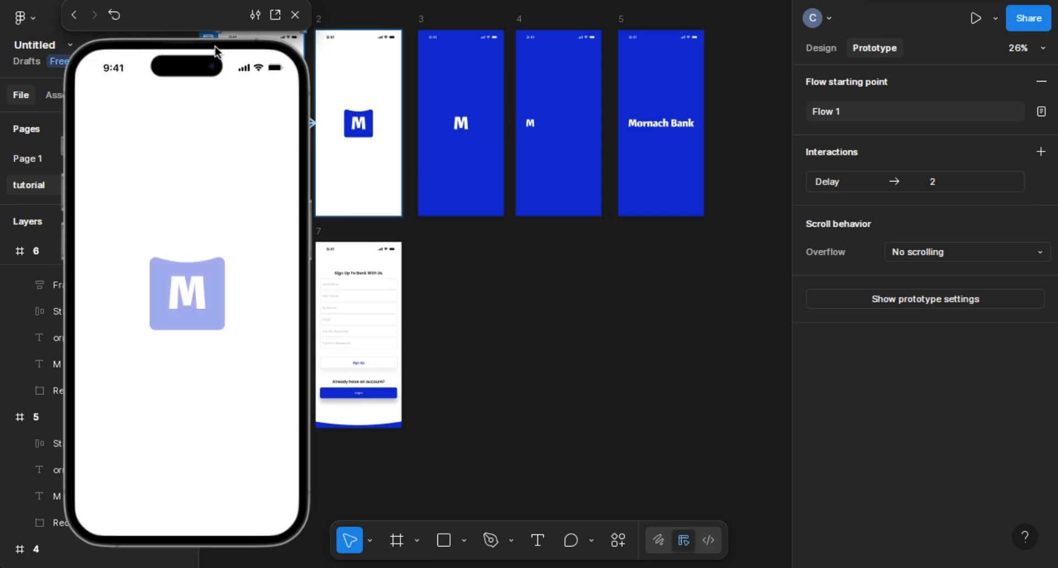